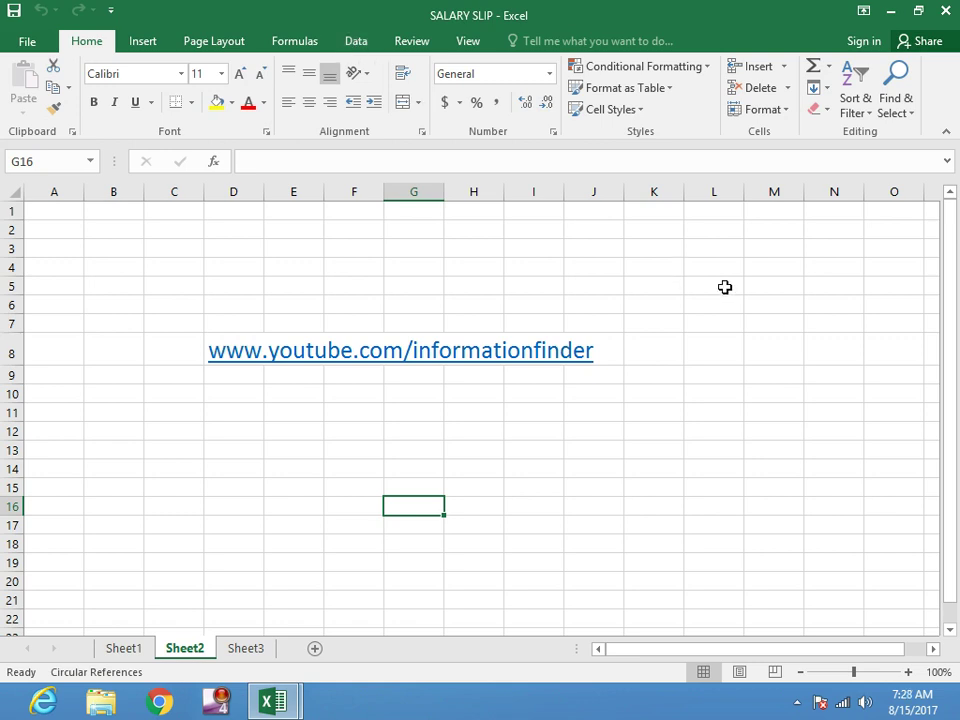
Step: Show the Data ribbon and zoom Sheet2 in several steps
left_click(358, 42)
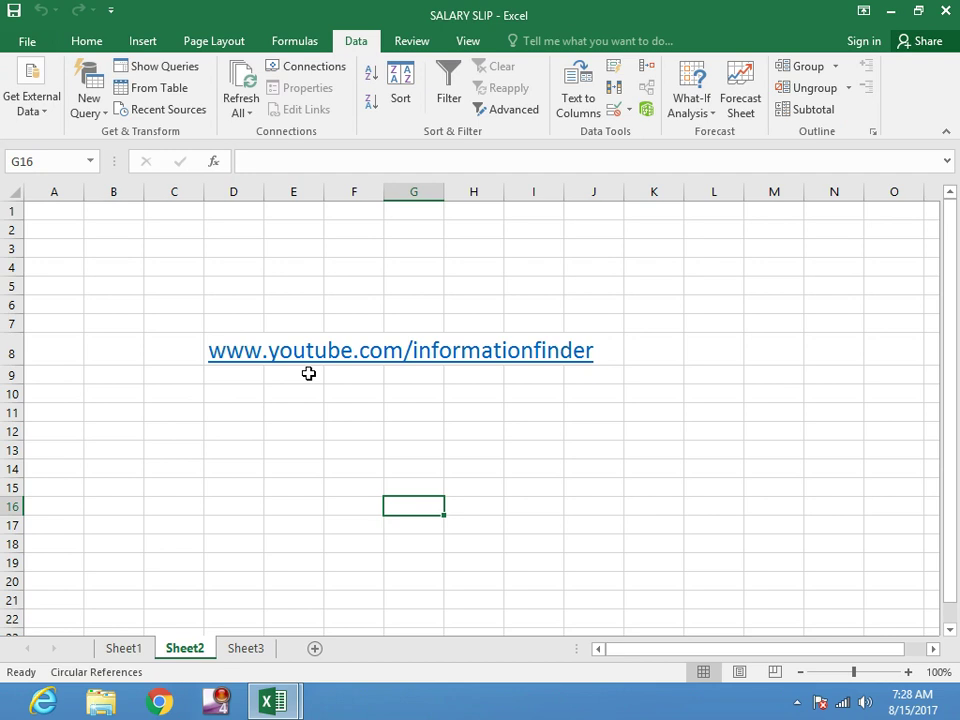
left_click(909, 675)
left_click(909, 673)
left_click(909, 673)
left_click(909, 673)
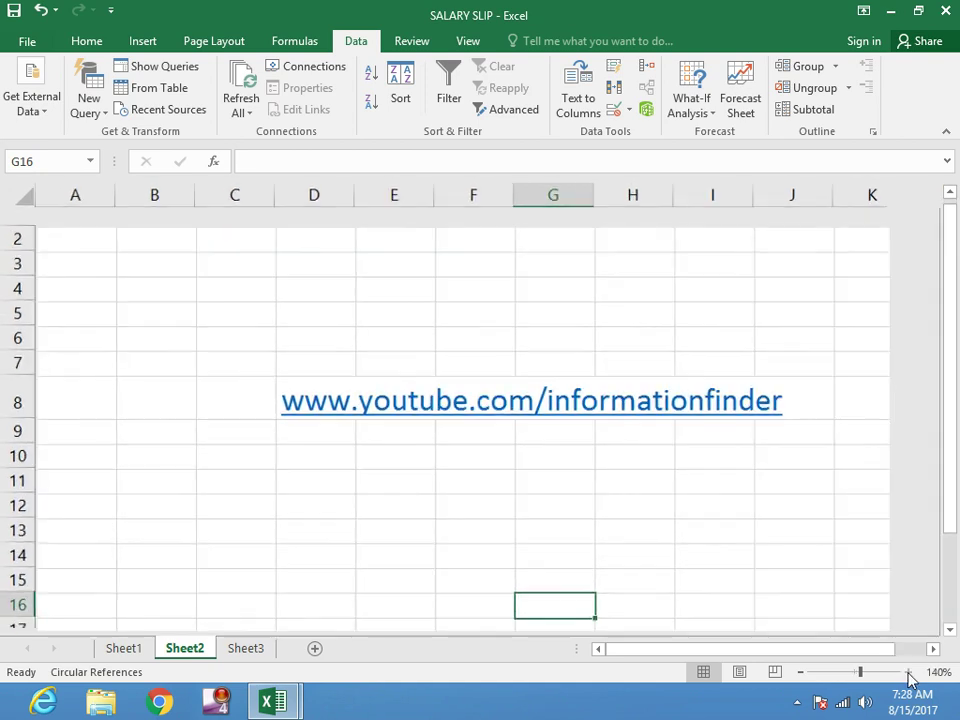
left_click(909, 673)
left_click(909, 673)
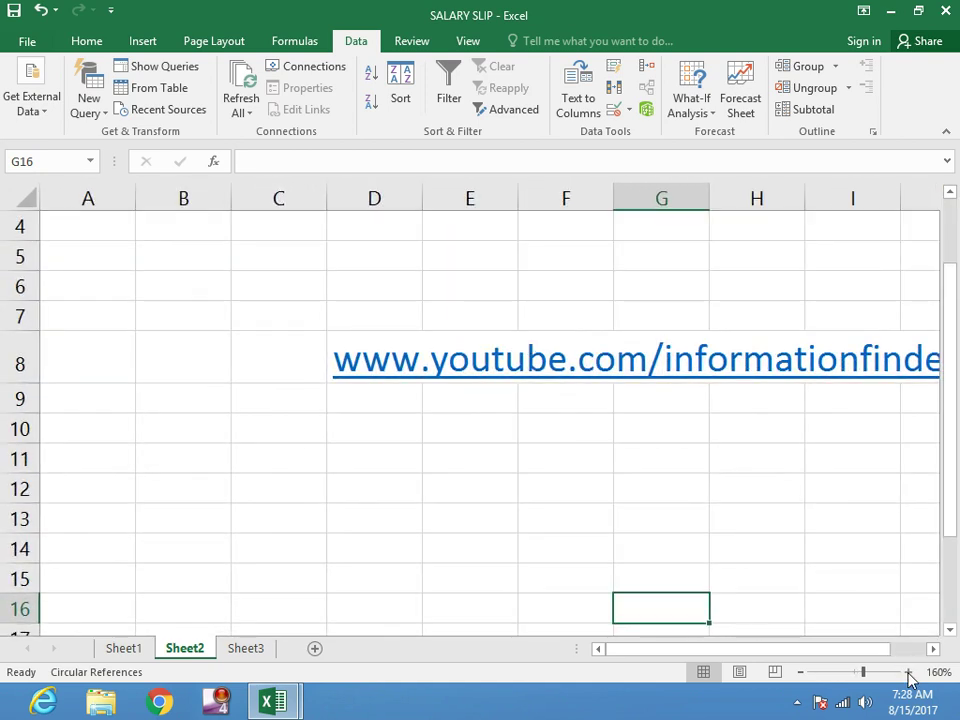
left_click_drag(705, 649, 739, 649)
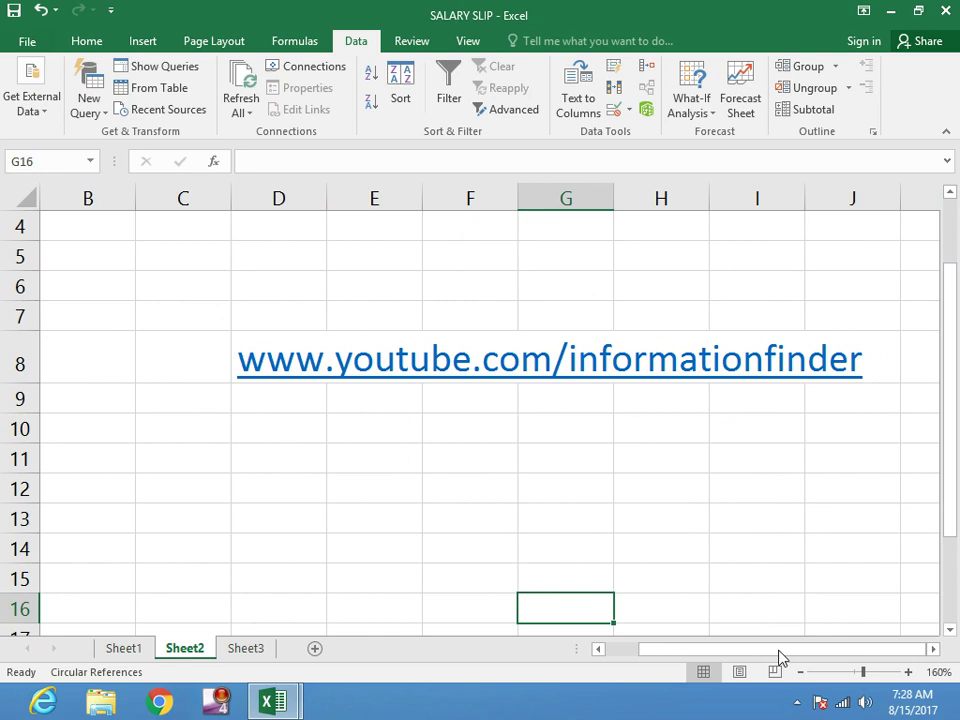
Step: Zoom Sheet2 back out to 100%
left_click(802, 672)
left_click(802, 672)
left_click(802, 672)
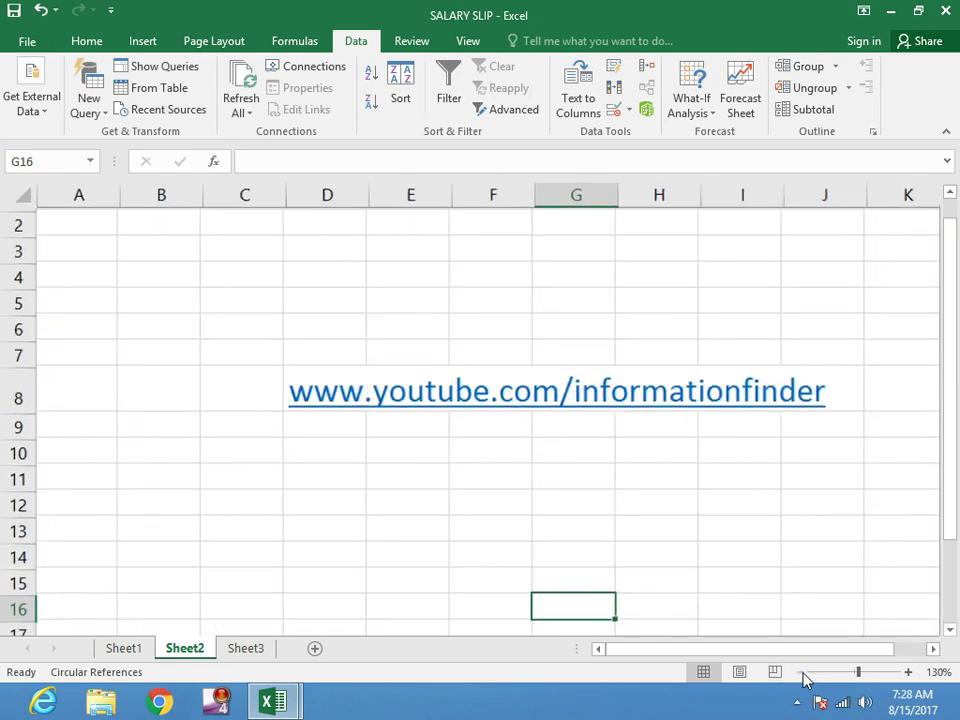
left_click(802, 672)
left_click(802, 672)
left_click(802, 672)
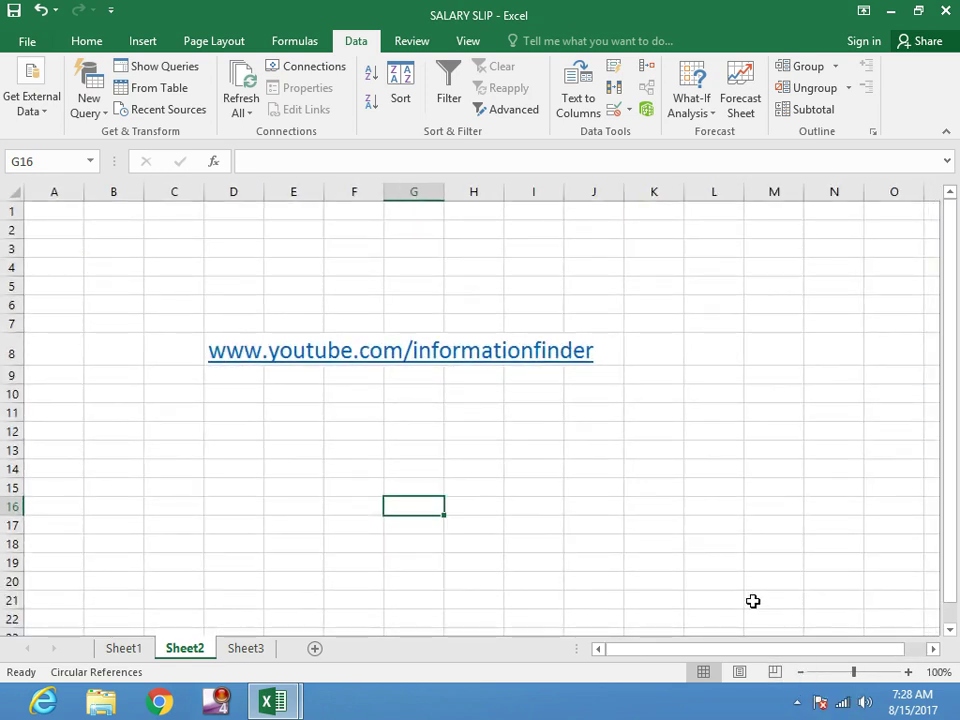
Step: On Sheet3, enter the header item_name in D6 and widen column D to fit
left_click(249, 650)
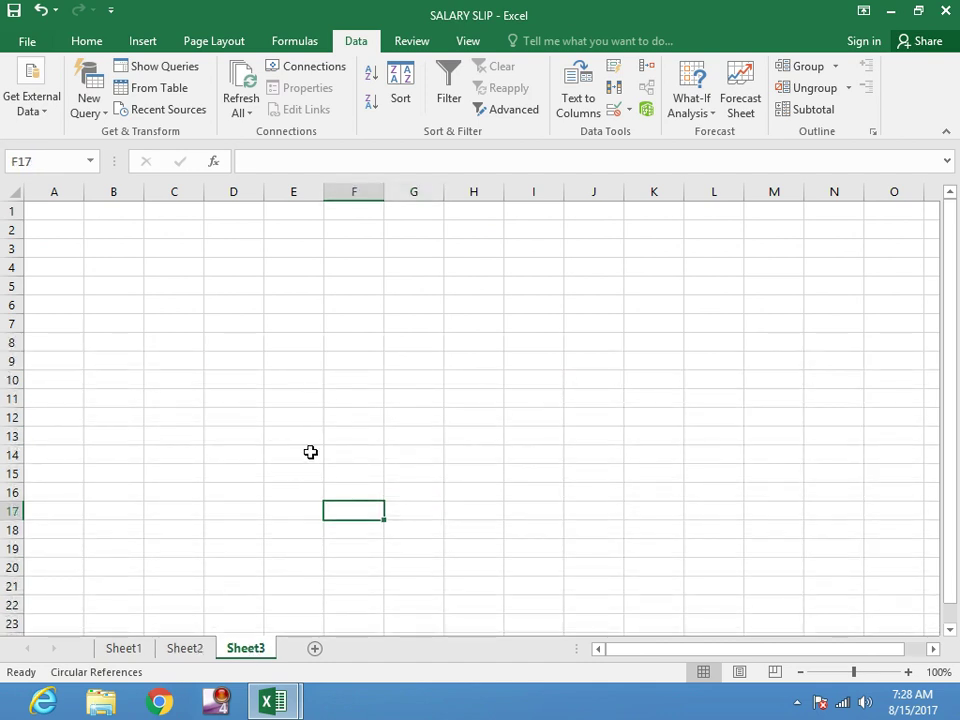
left_click(235, 310)
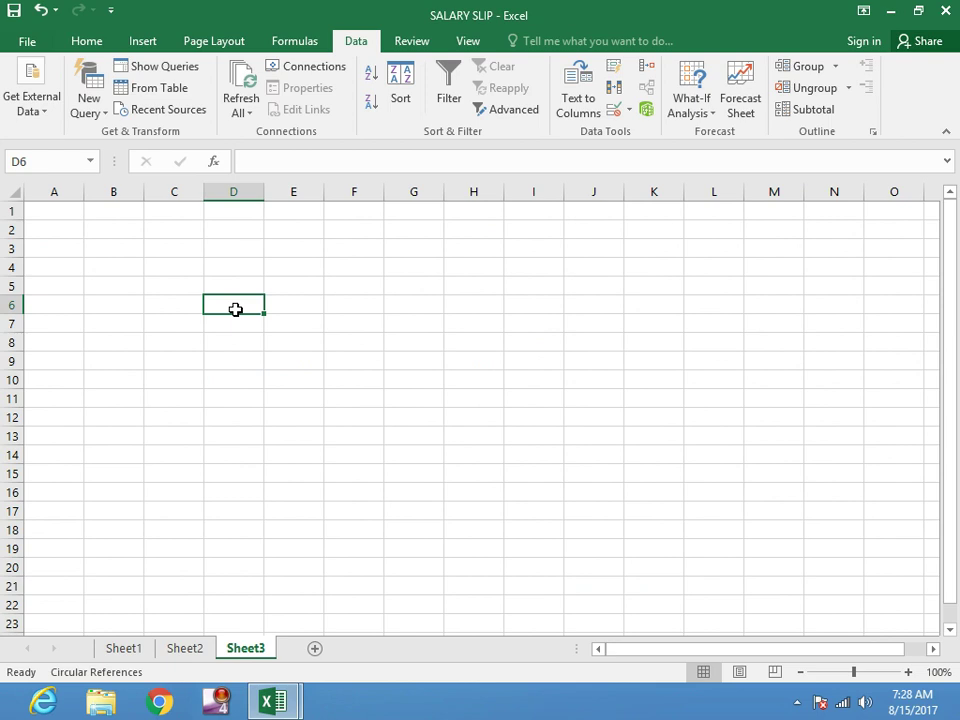
type("ite")
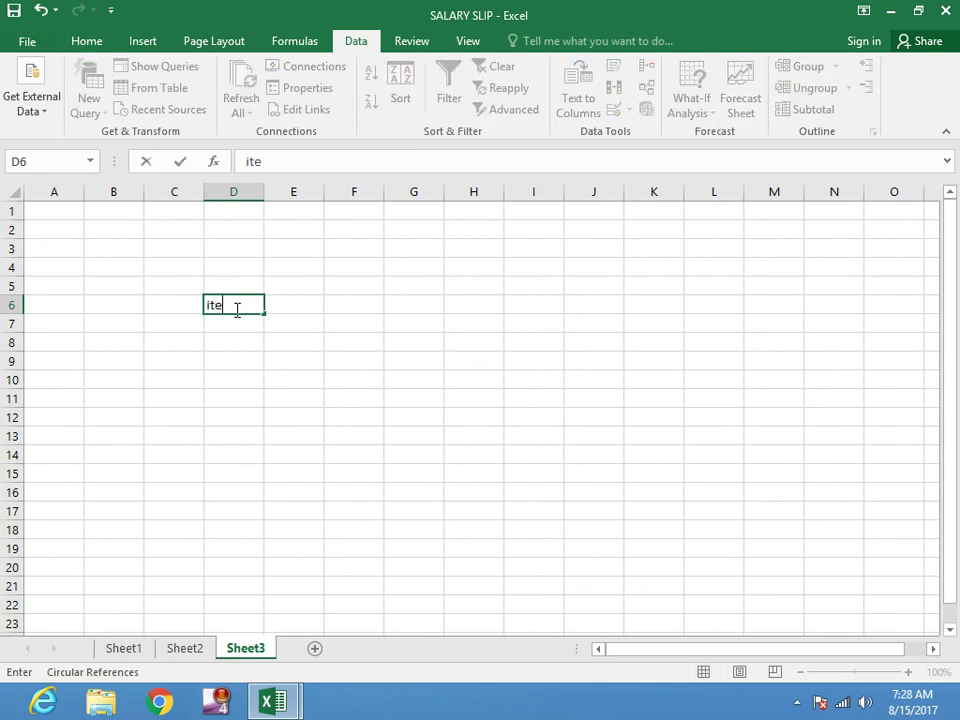
type("am")
key("BackSpace")
key("BackSpace")
type("m_nam")
type("e")
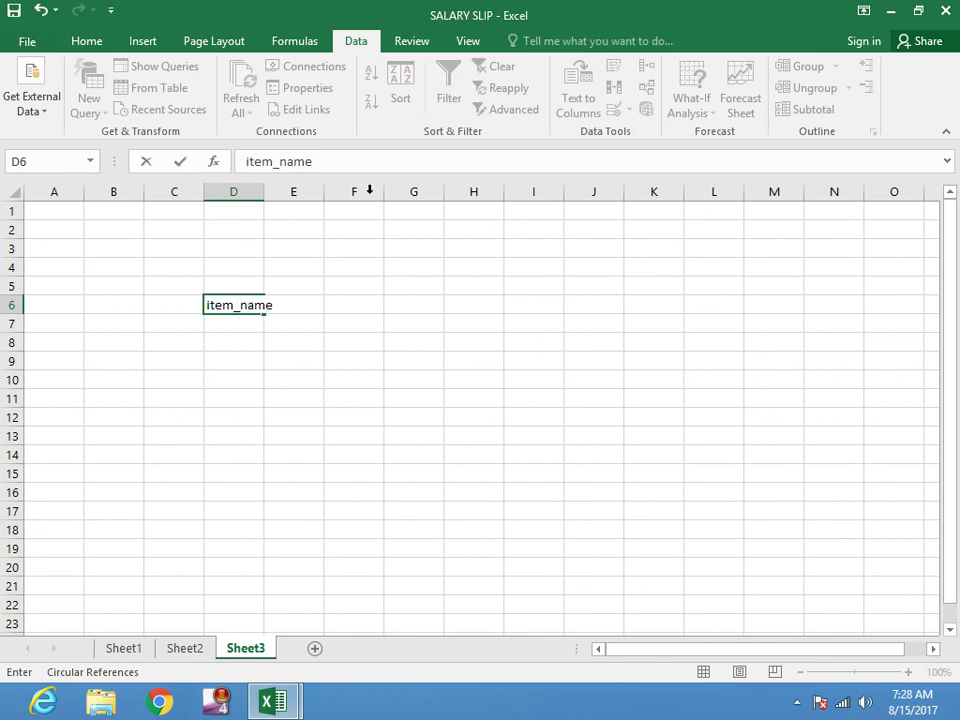
left_click(251, 192)
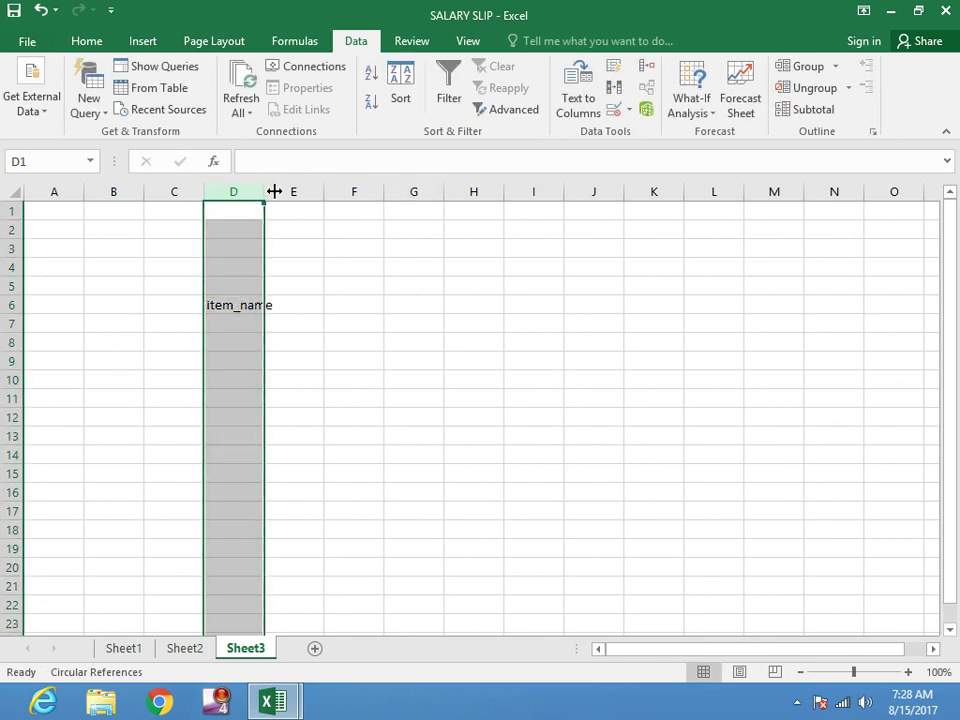
left_click_drag(263, 192, 281, 192)
Step: Enter the headers qty in E6 and amount in F6
left_click(308, 303)
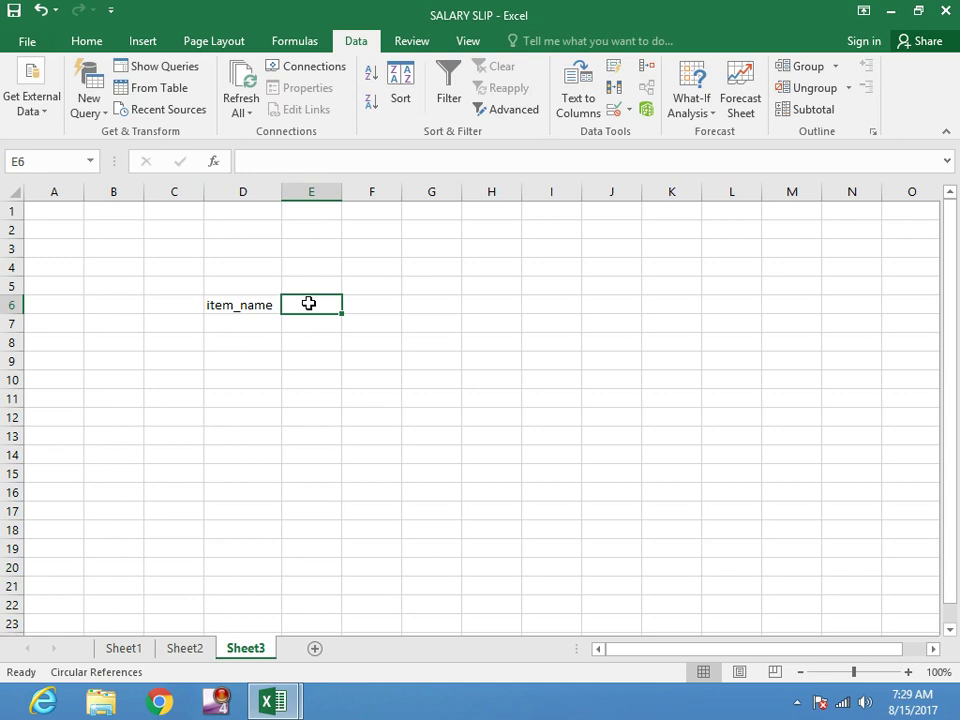
type("wk")
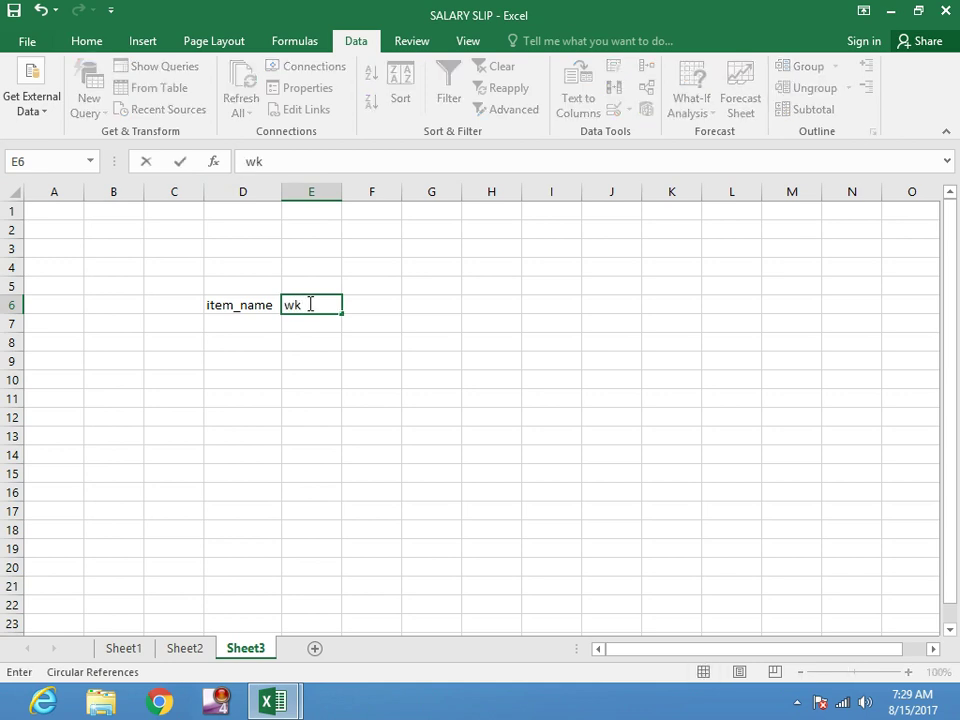
type("1")
key("BackSpace")
key("BackSpace")
key("BackSpace")
type("qty")
key("Tab")
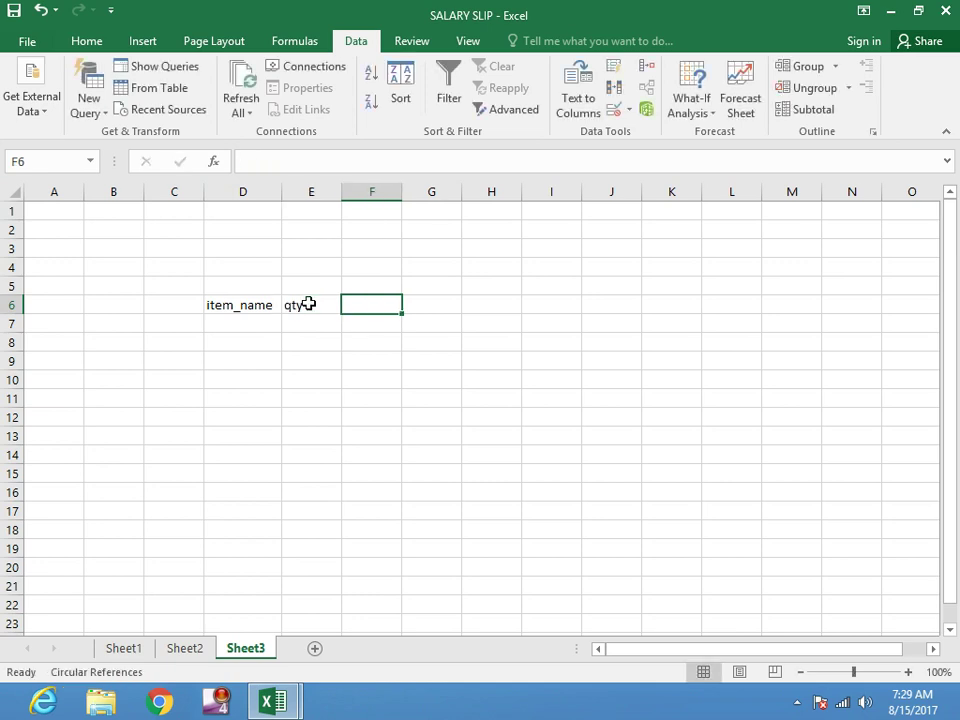
type("amou")
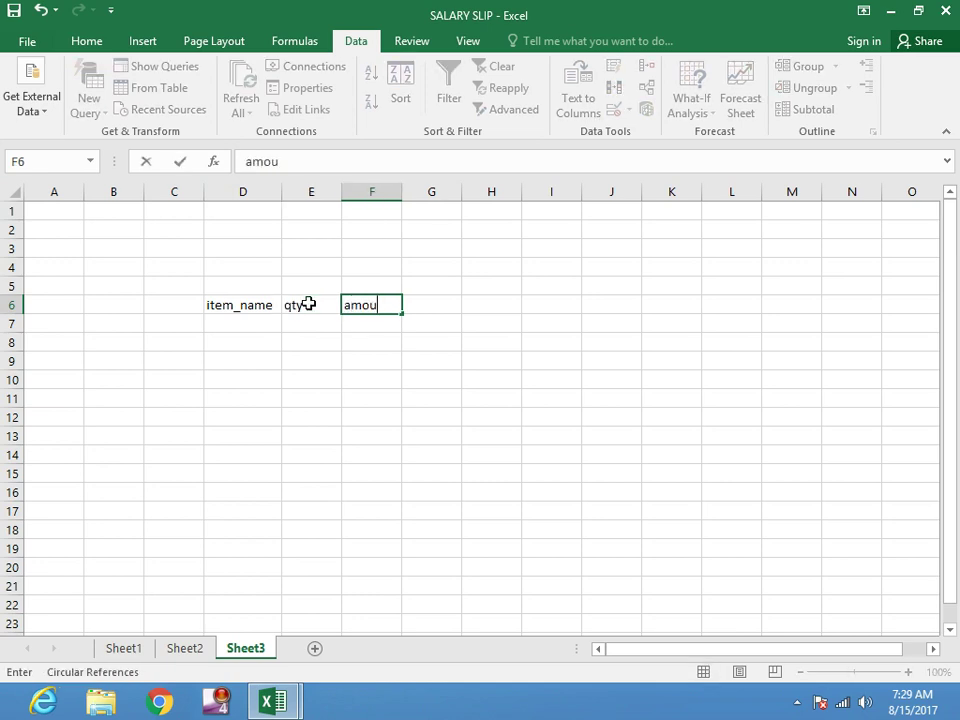
type("nt")
Step: List the items apply, mango, banana and ppaya in D7:D10
left_click(231, 326)
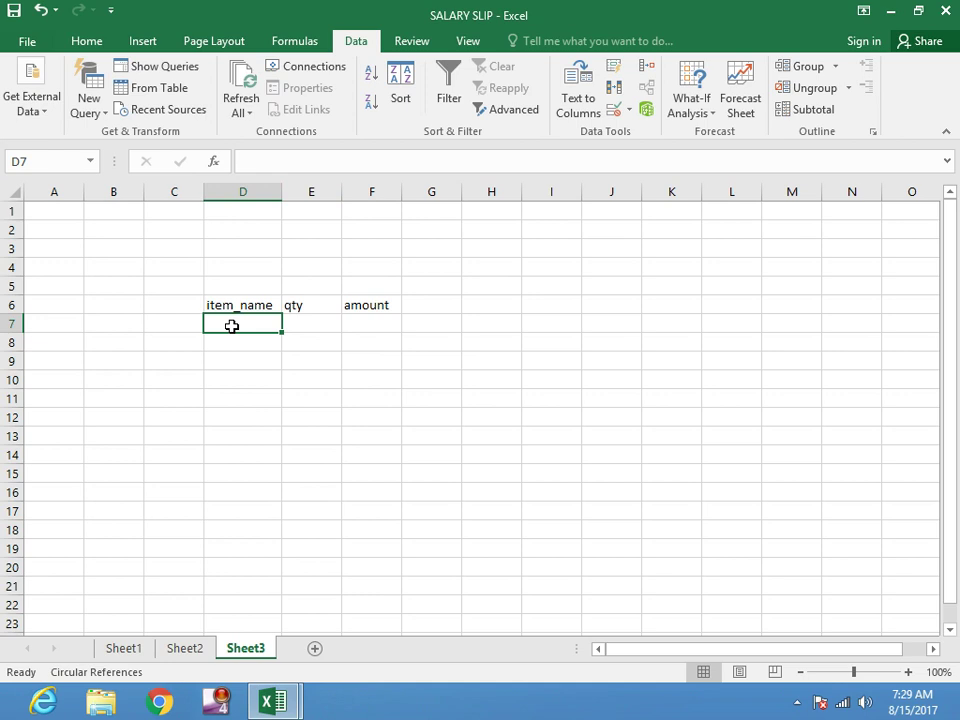
type("appl")
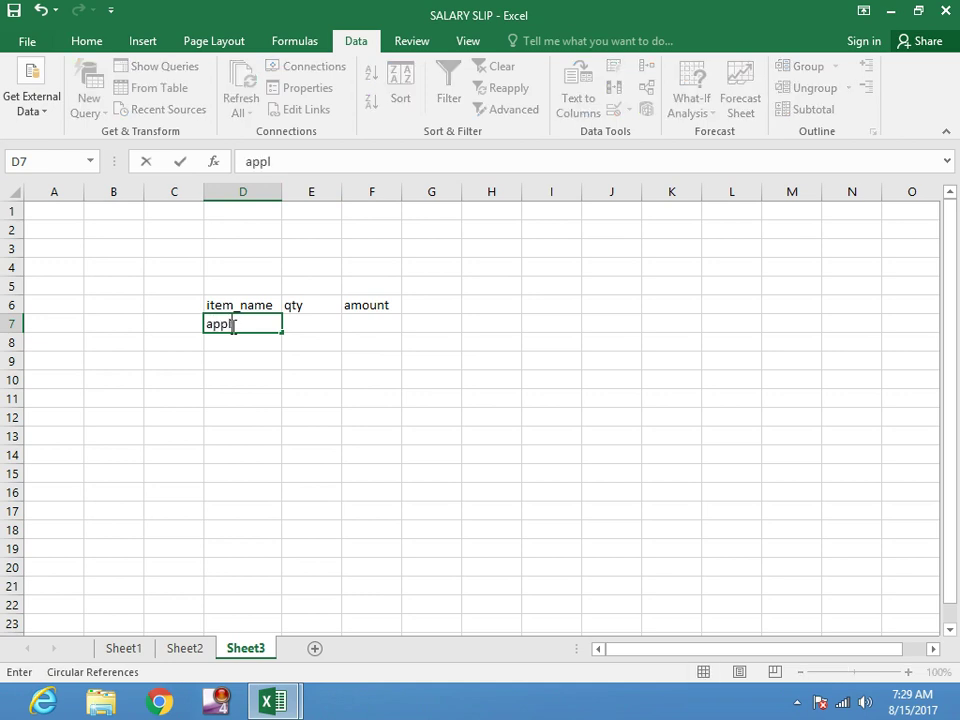
type("y")
key("Return")
type("man")
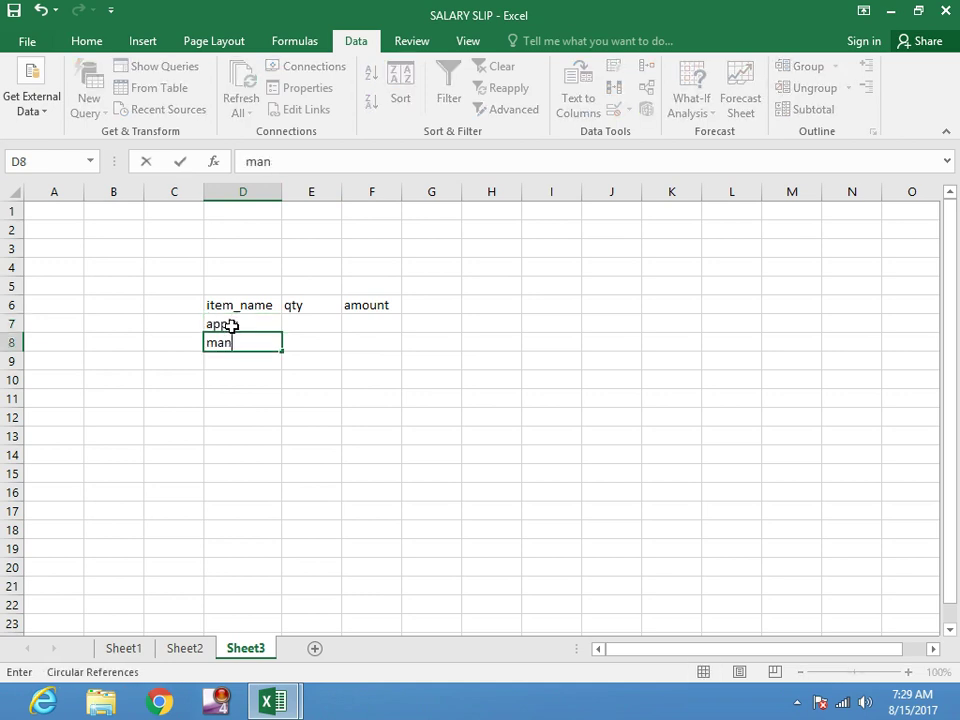
type("go")
key("Return")
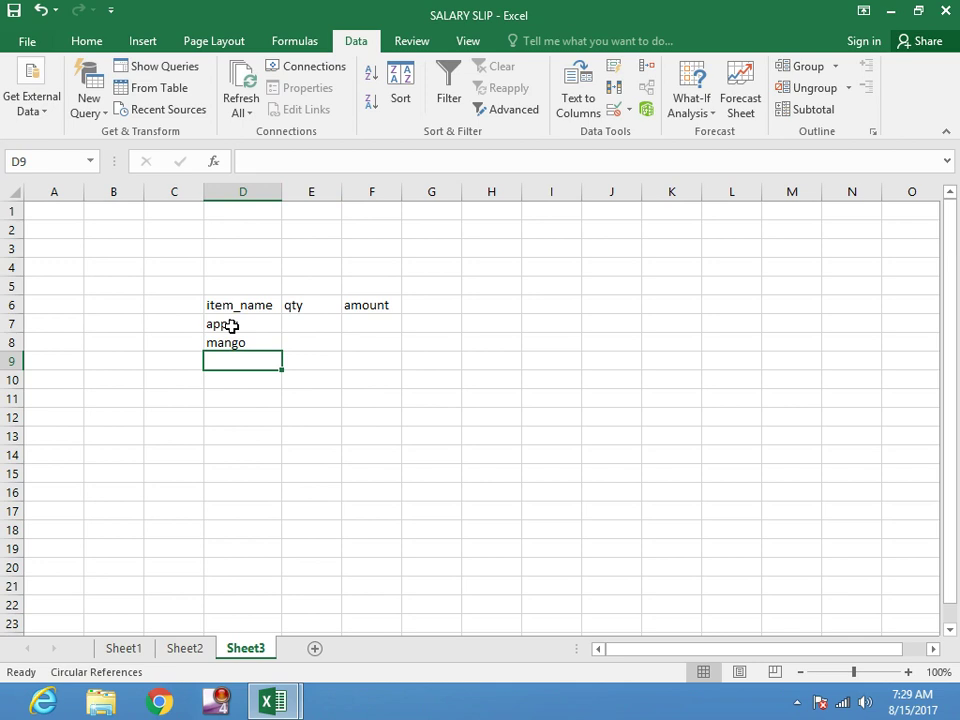
type("banana")
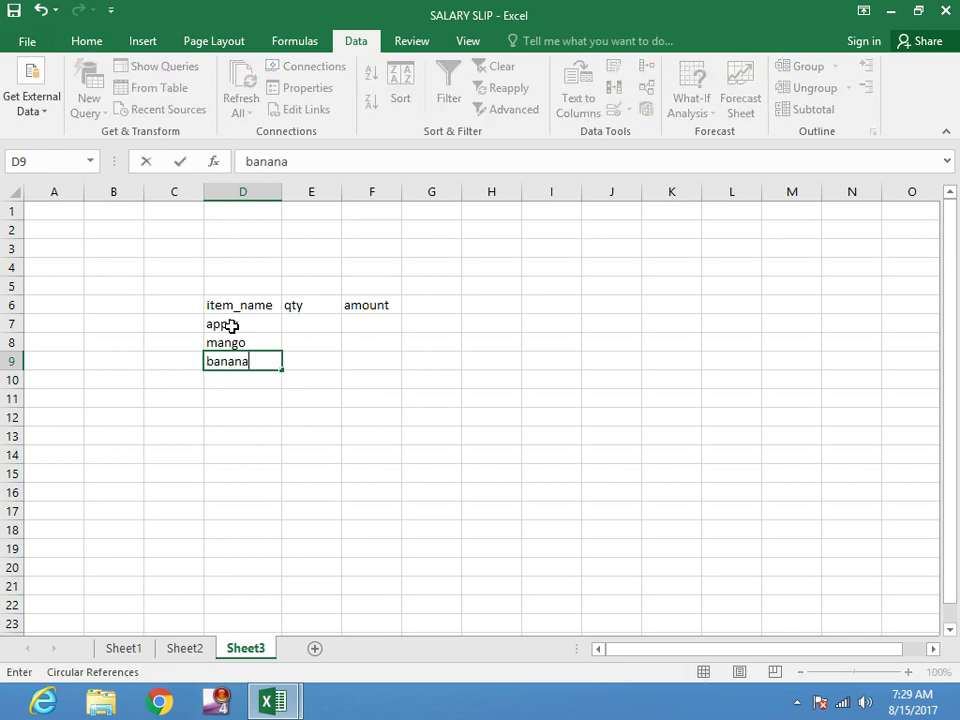
key("Return")
type("ppaya")
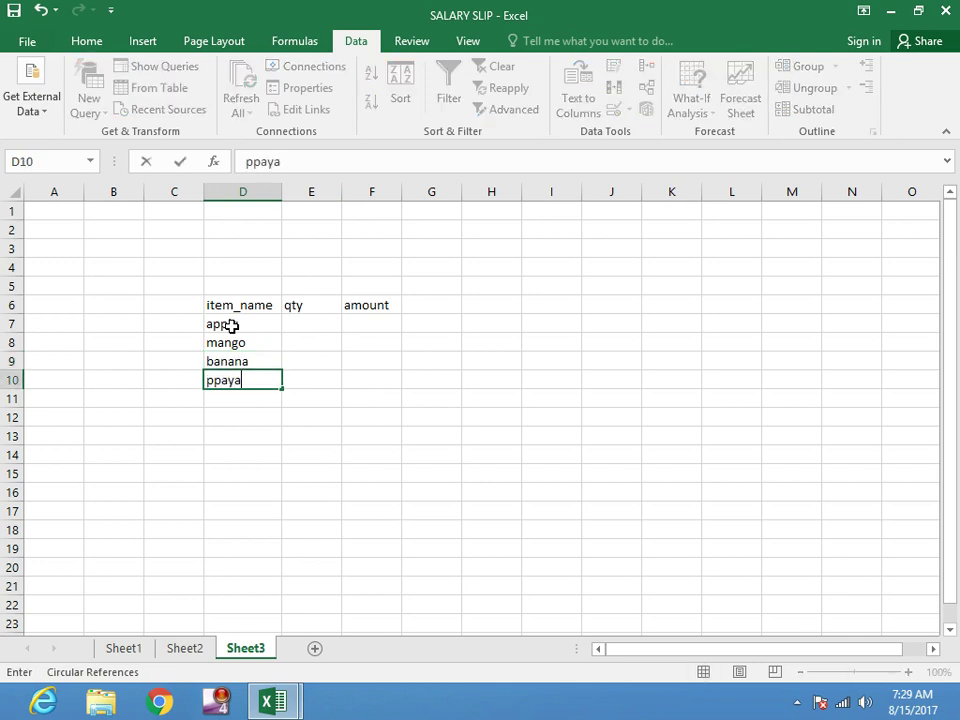
Step: Enter quantities 23, 34, 12 and 55 in E7:E10
left_click(231, 326)
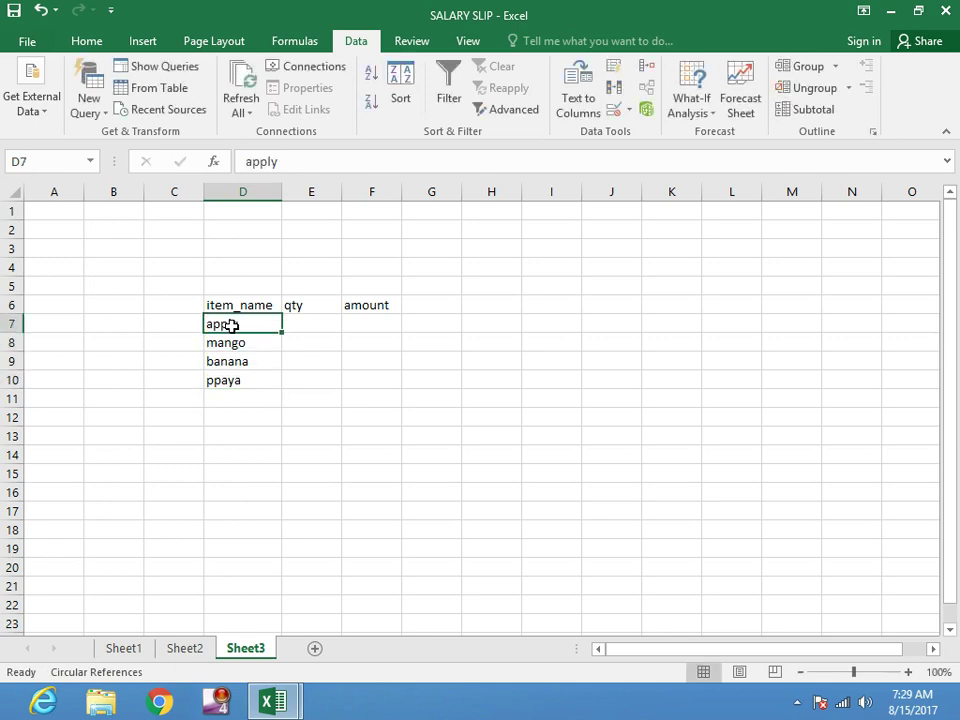
key("Right")
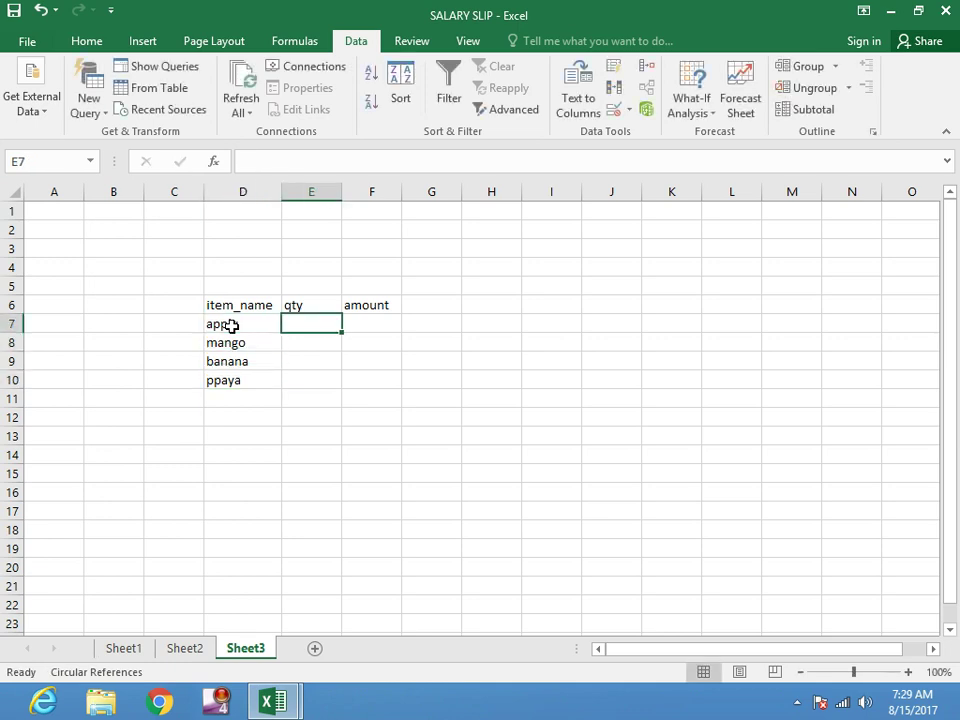
type("23")
key("Return")
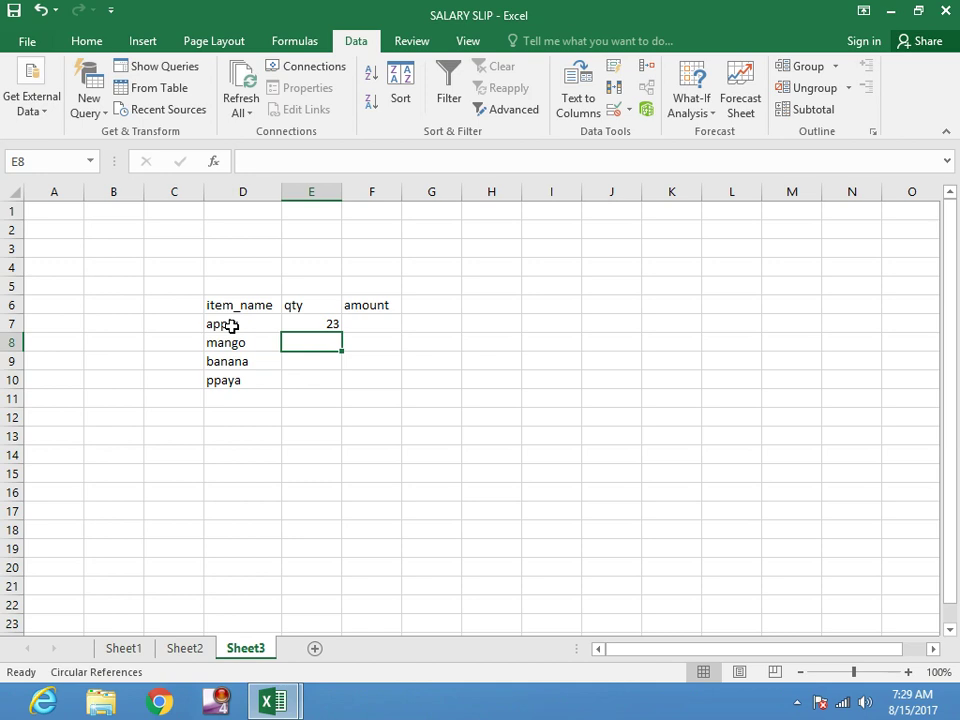
type("34")
key("Return")
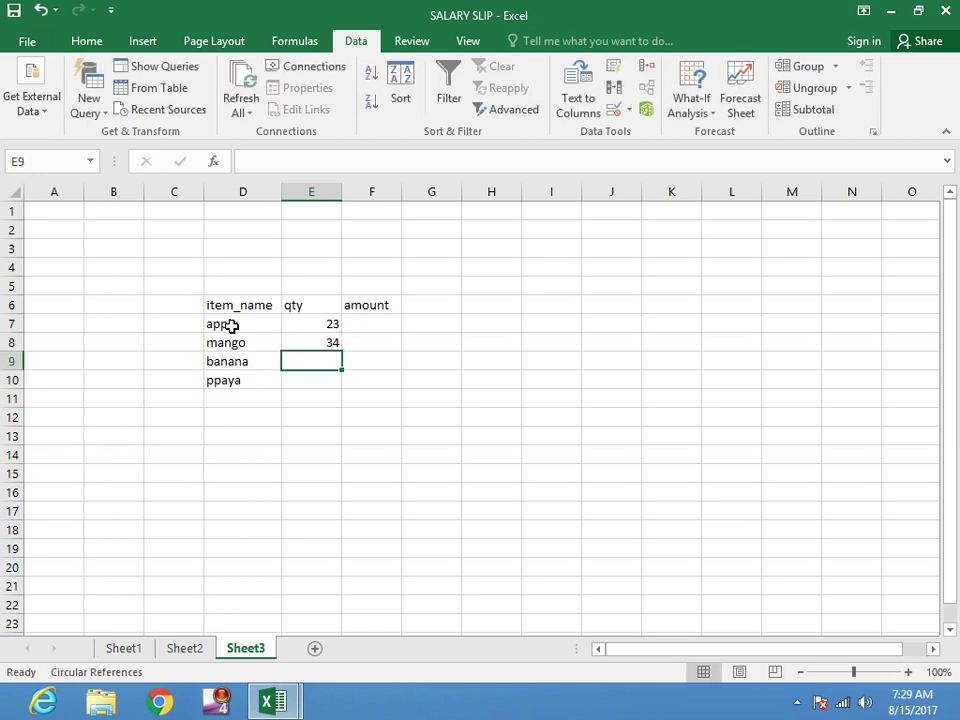
type("12")
key("Return")
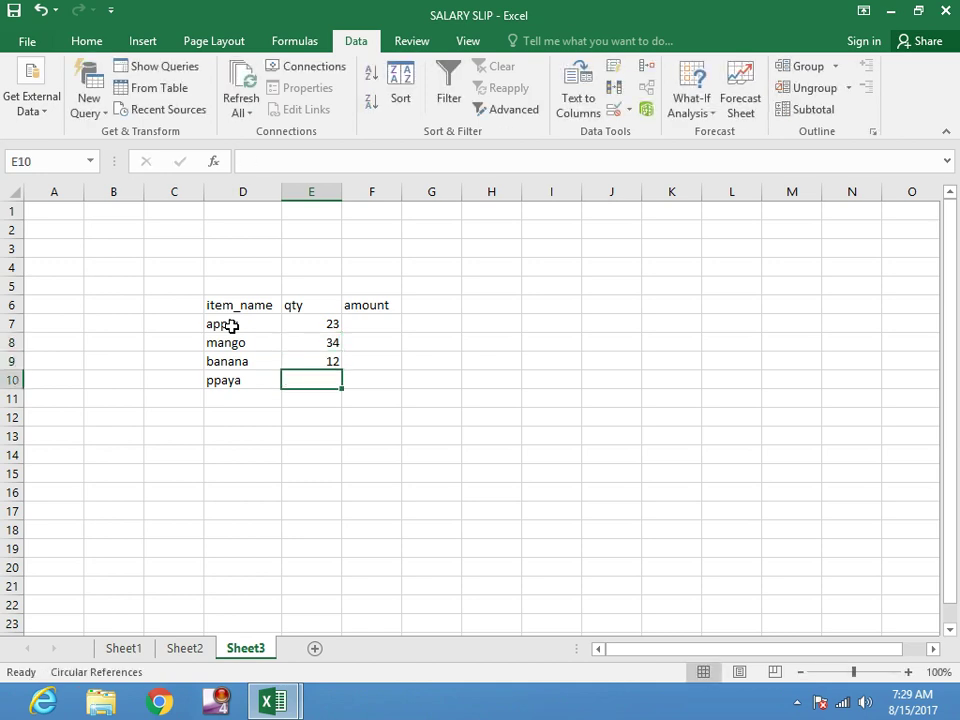
type("55")
key("Tab")
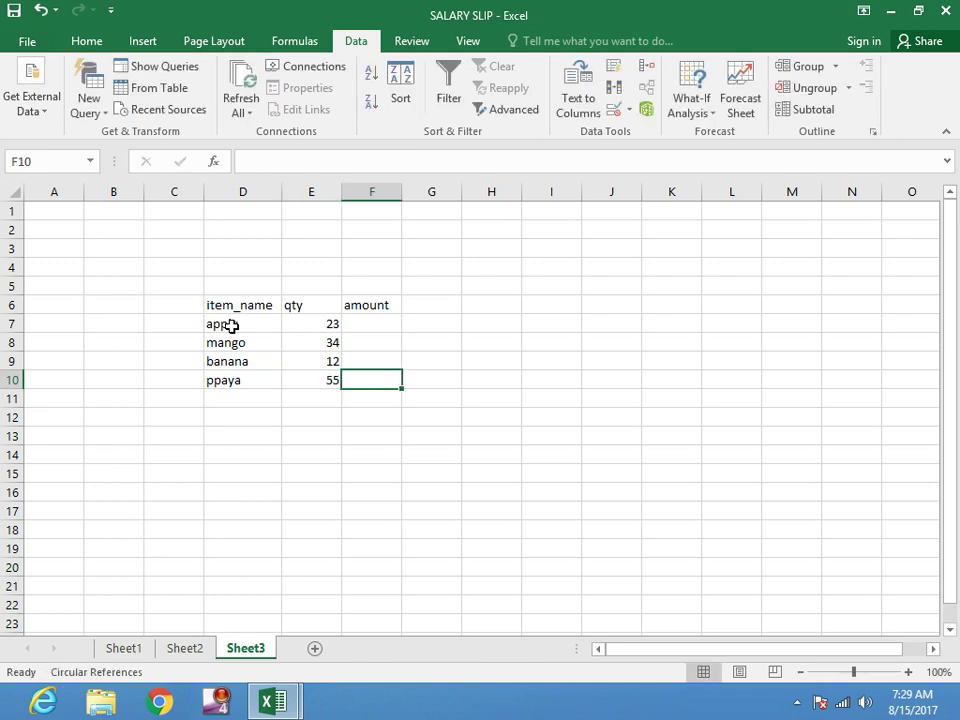
key("Up")
key("Up")
key("Up")
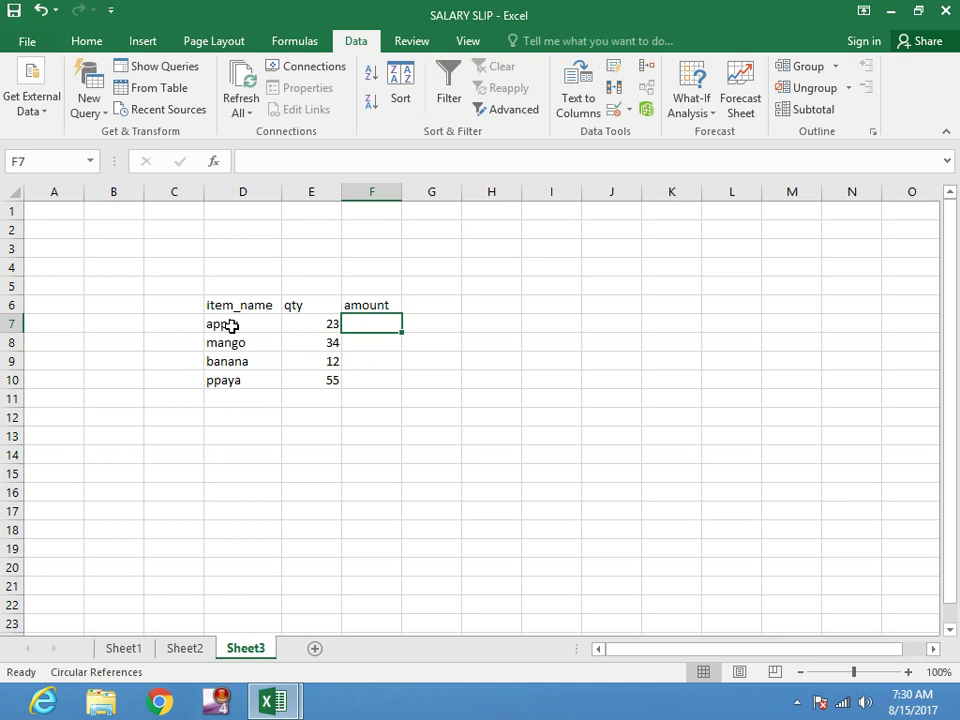
Step: Enter amounts 1000, 1200, 1300 and 1500 in F7:F10
type("1")
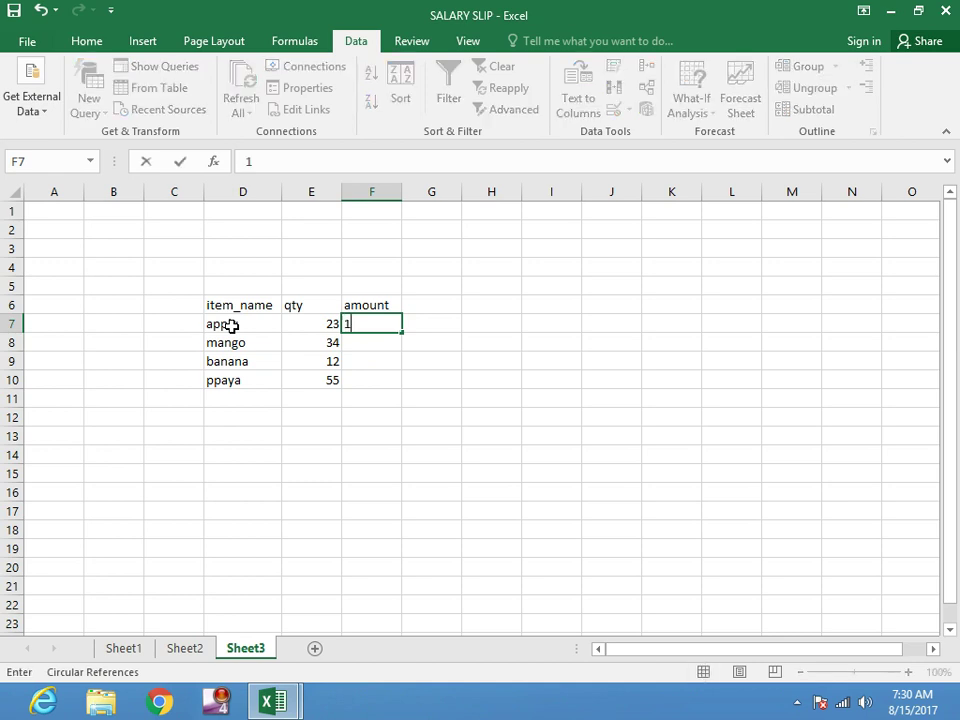
type("000")
key("Return")
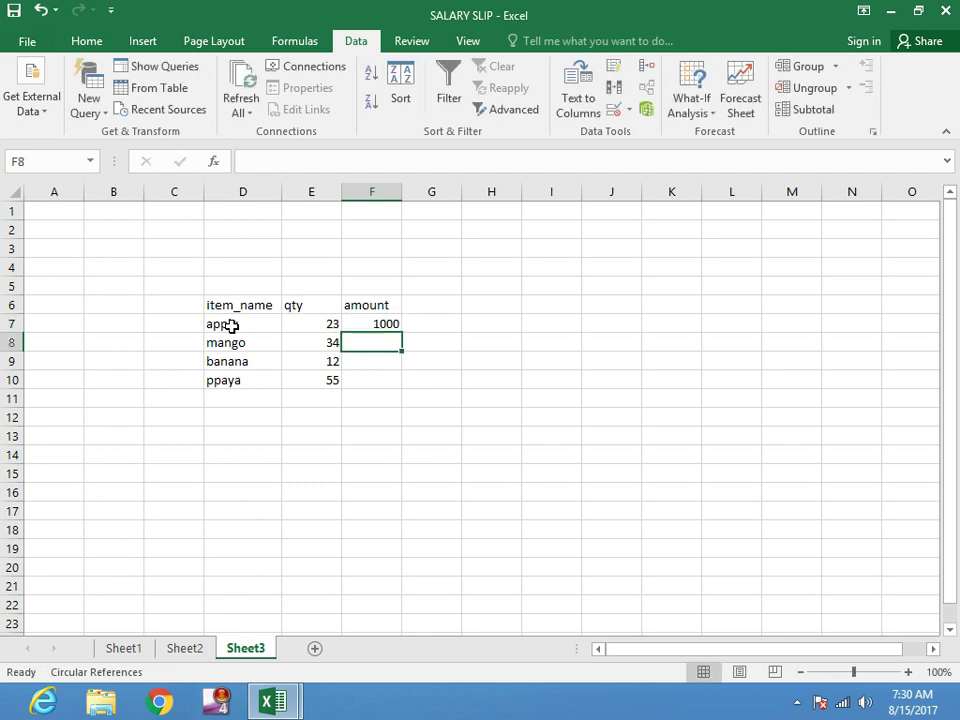
type("1200")
key("Return")
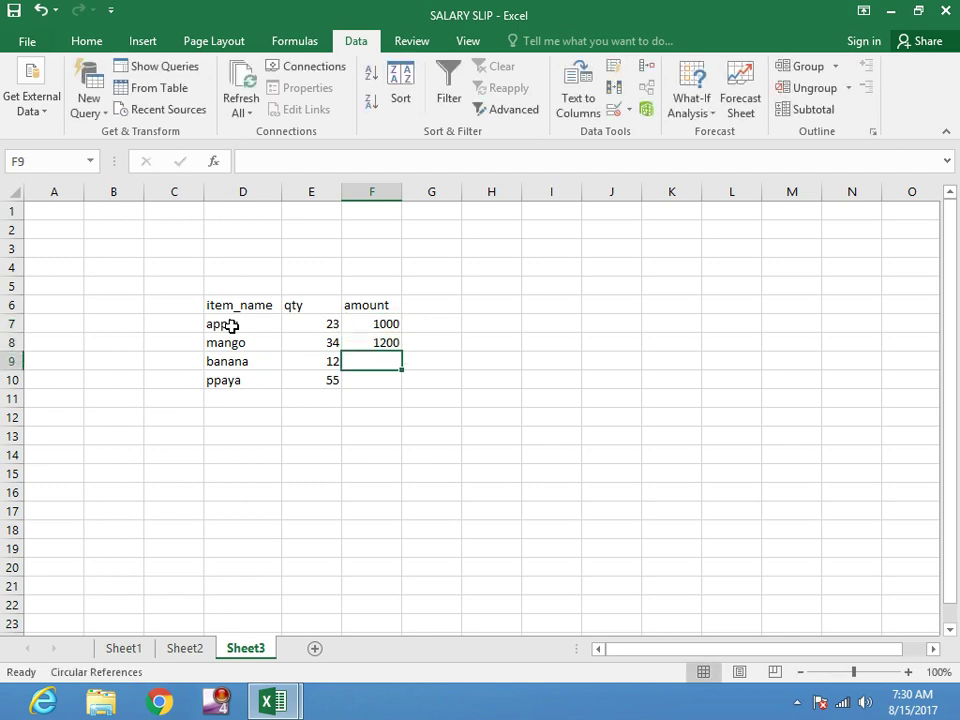
type("1300")
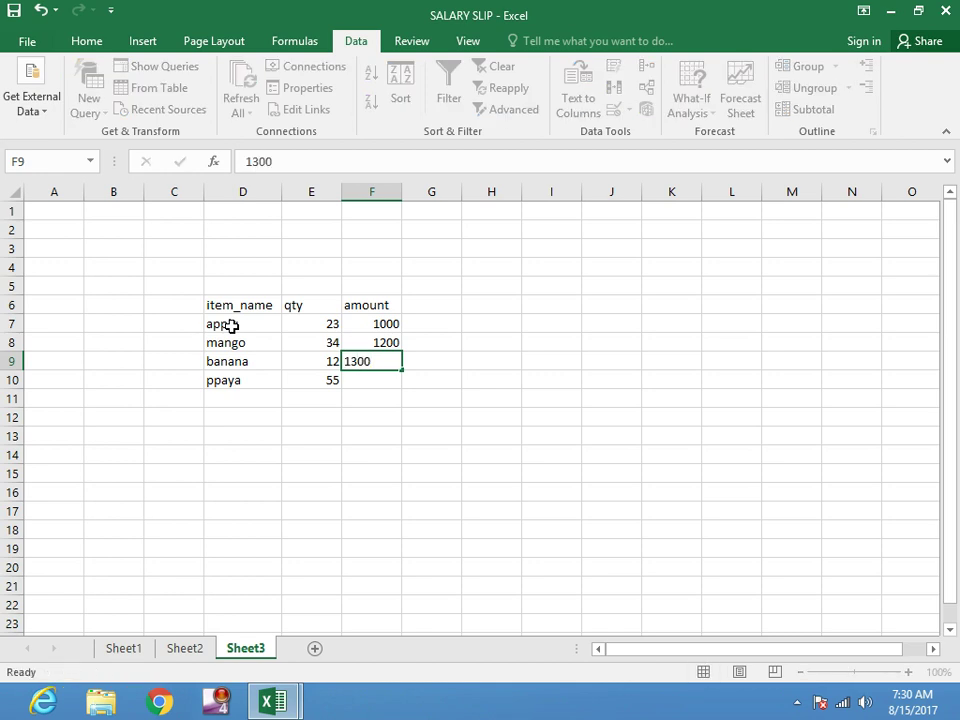
key("Return")
type("15")
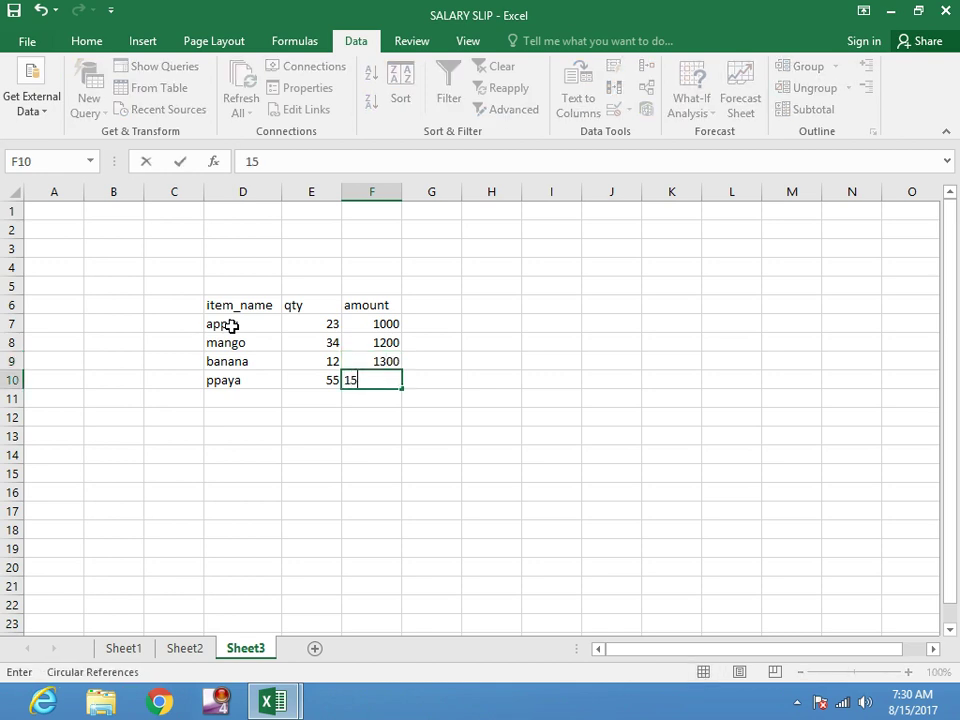
type("00")
left_click(359, 399)
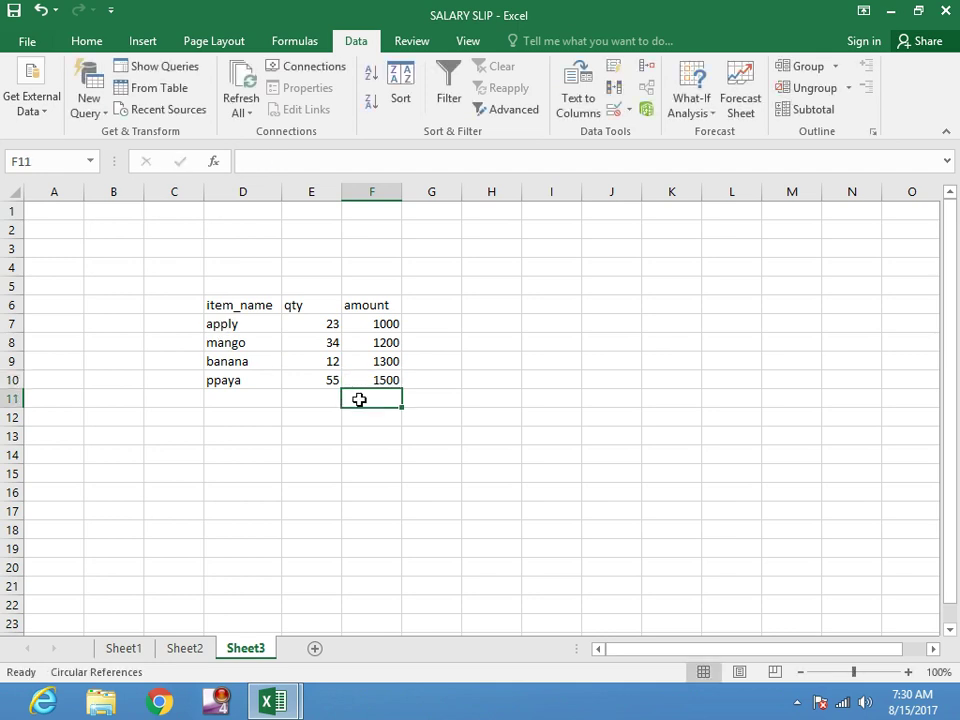
Step: Put =SUM(F7:F10) in F11 for a 5000 total, then select F6:F10
type("=")
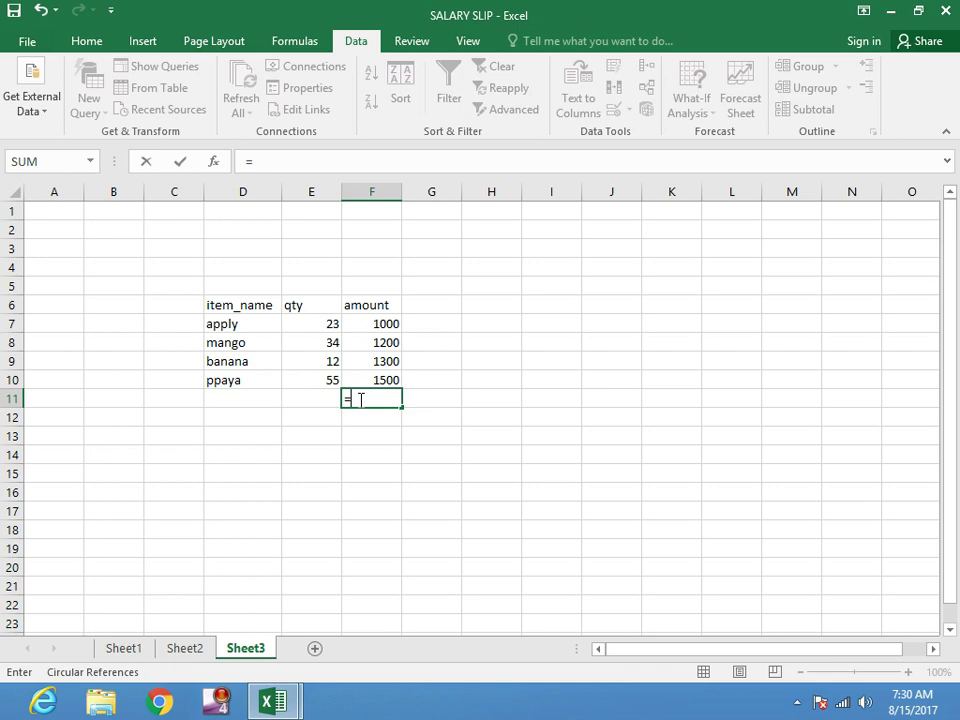
type("sum")
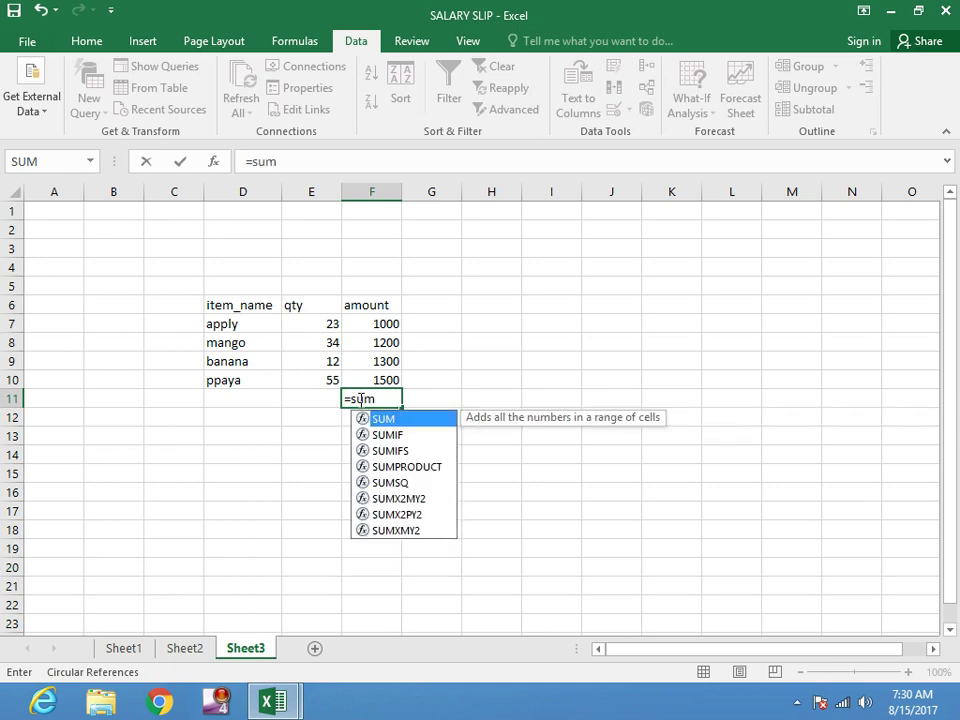
type("(")
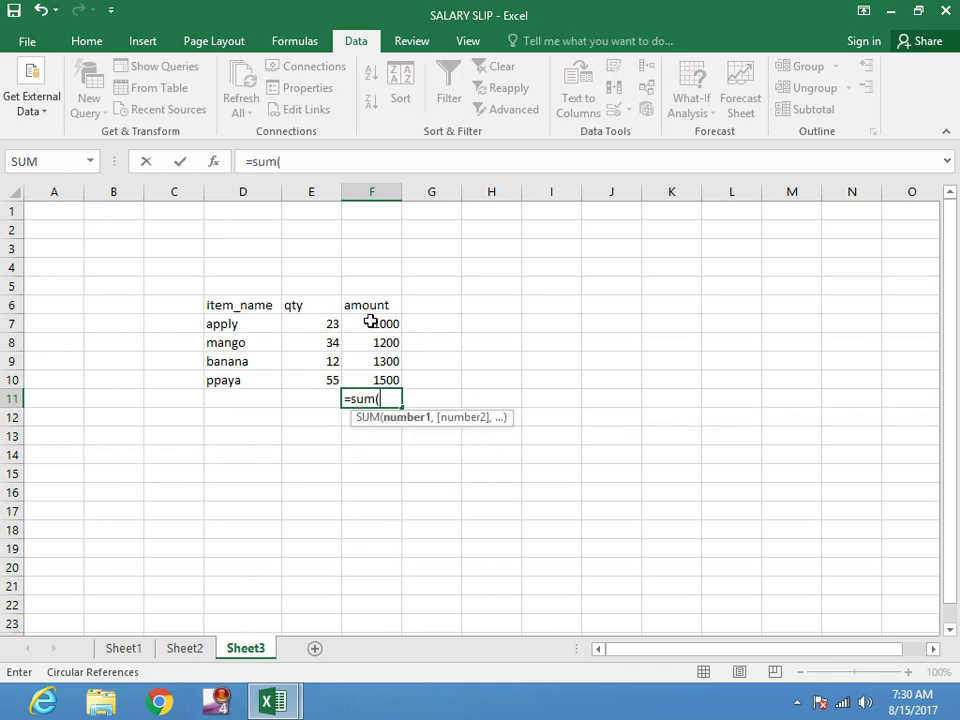
left_click_drag(370, 322, 345, 388)
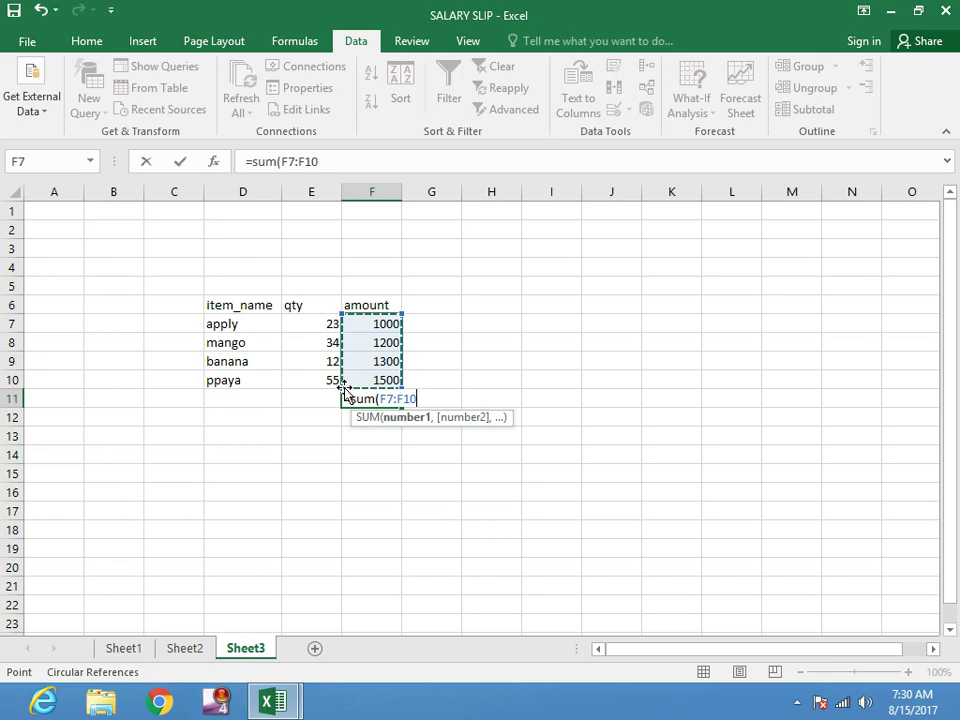
key("Return")
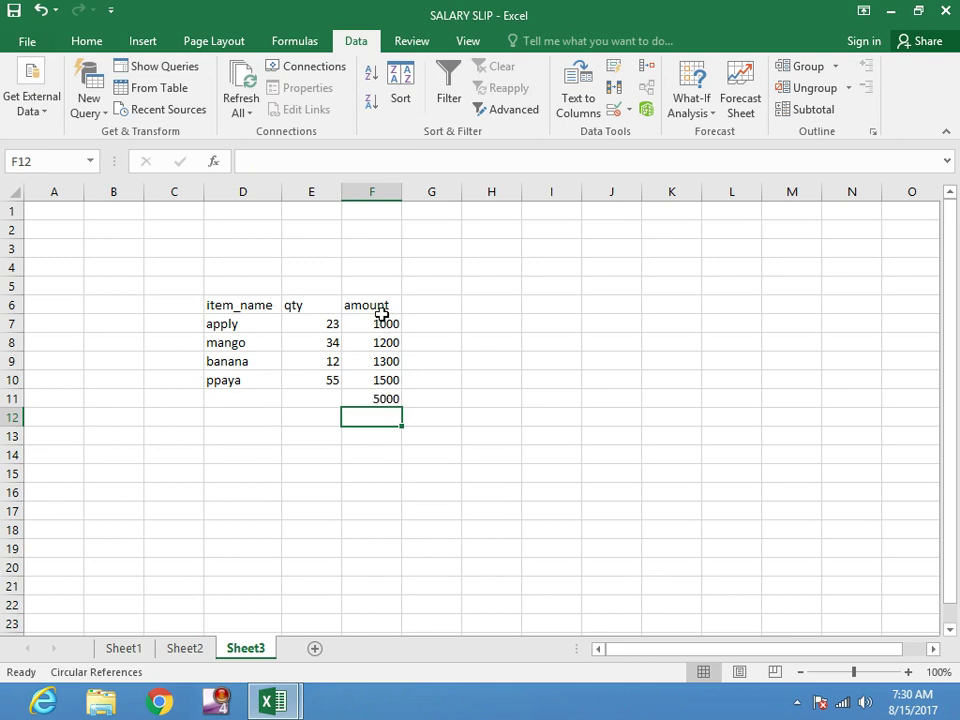
left_click_drag(378, 311, 374, 381)
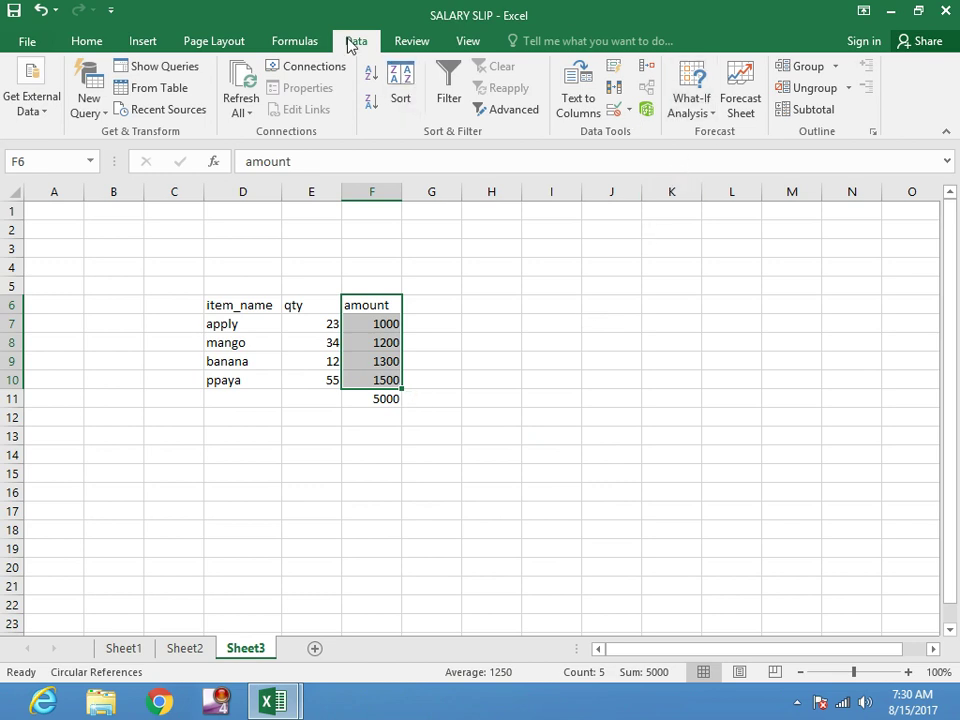
Step: In Scenario Manager, add a new scenario named 'sale amount' for cells F6:F10
left_click(715, 120)
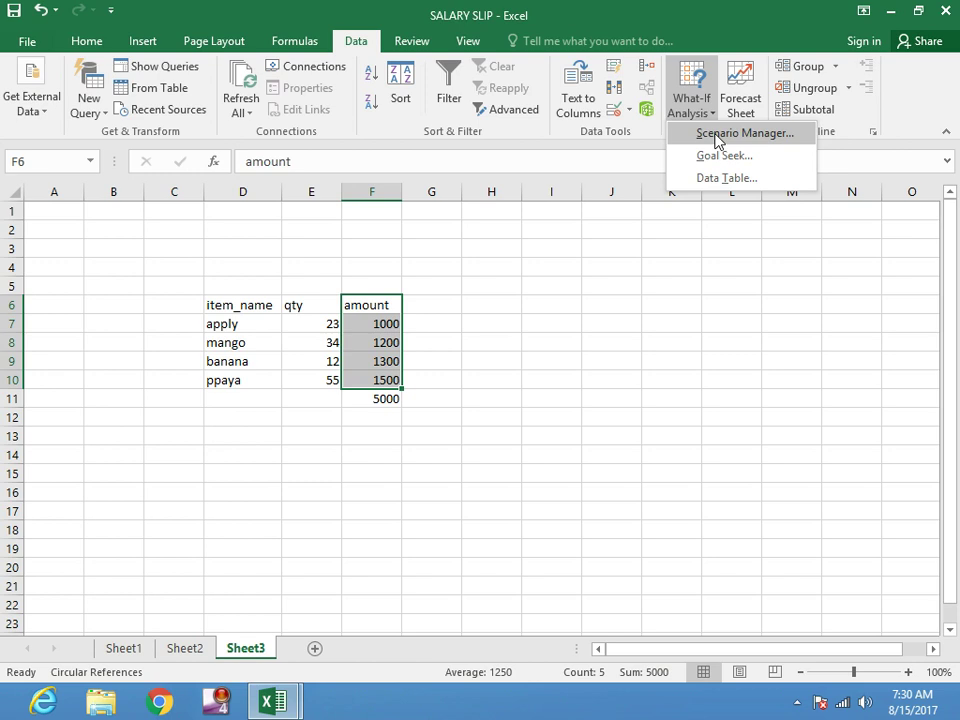
left_click(716, 141)
left_click_drag(492, 206, 620, 258)
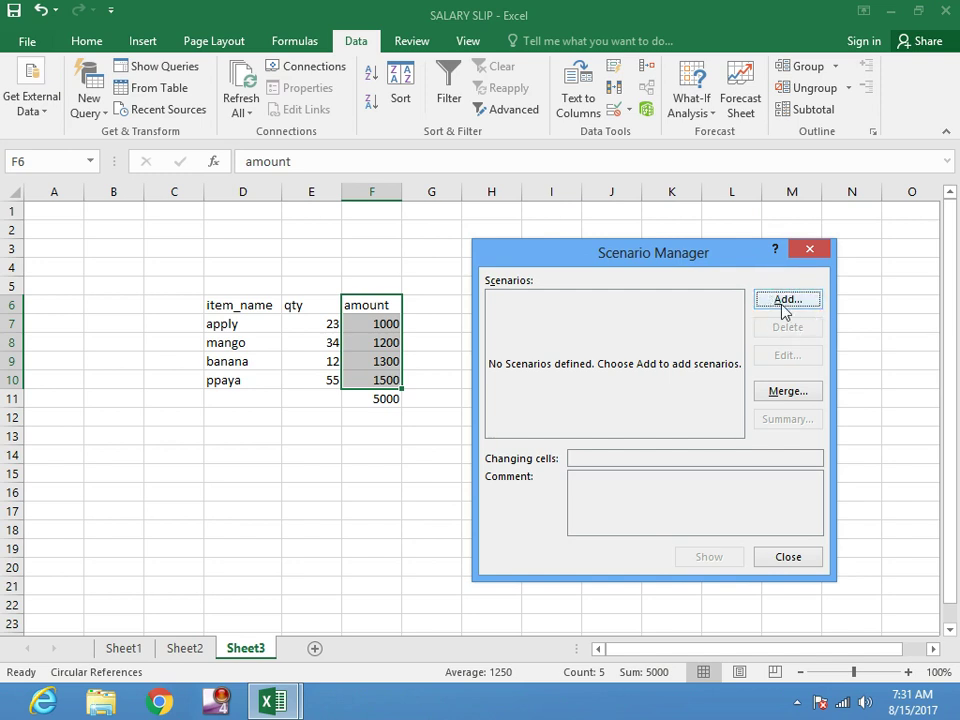
left_click(786, 300)
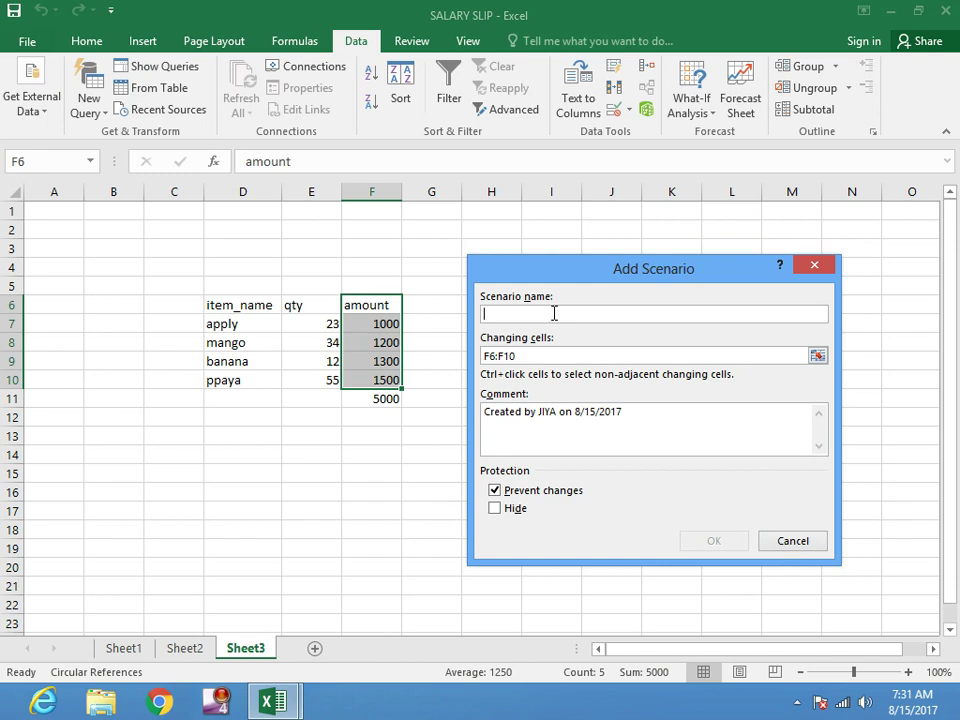
type("sale amount")
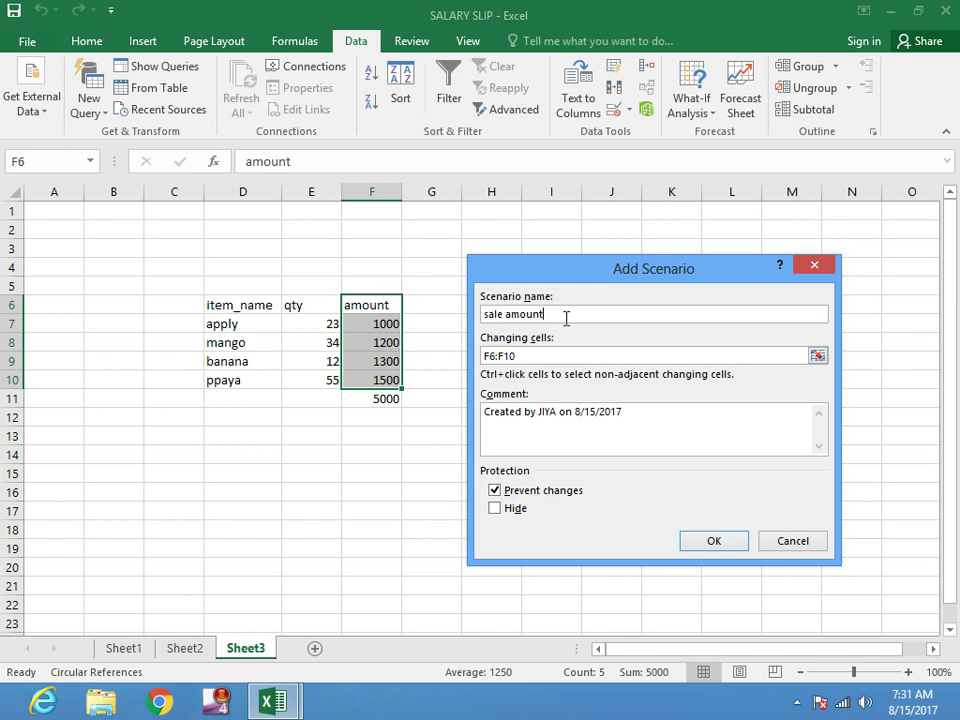
Step: Set the scenario values to header 'Sale amount' and amounts 1500, 1600, 1700
left_click(735, 543)
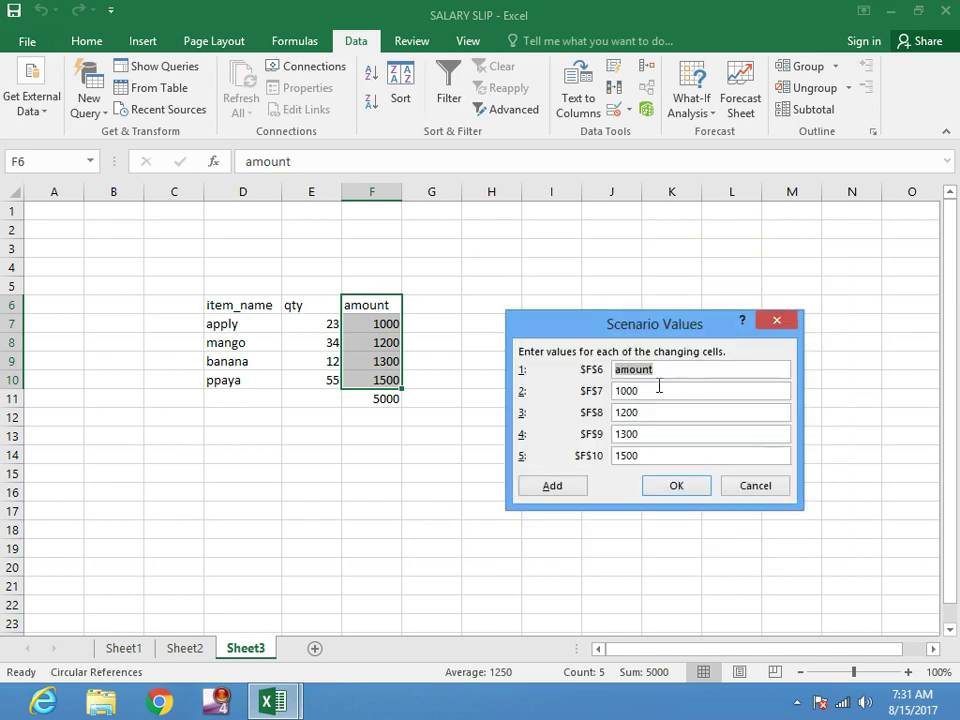
left_click(617, 370)
type("Sa")
type("le")
key("Tab")
type("15")
key("Tab")
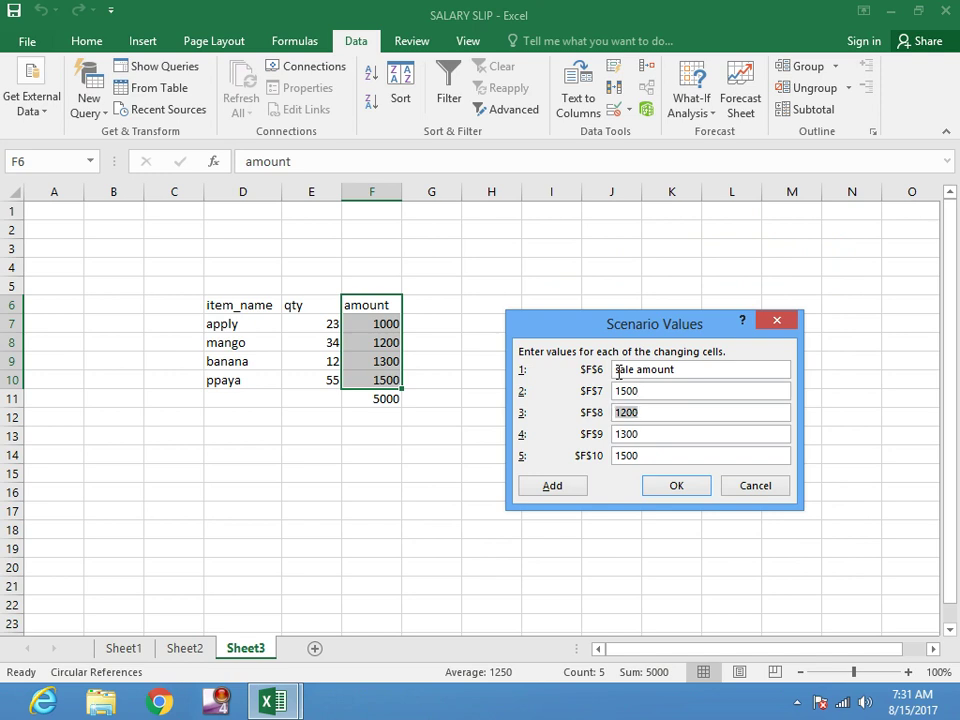
type("1")
key("Tab")
type("1")
key("Tab")
Step: Enter 1800 as the final value and start a second scenario named 'lumsum amount'
type("18")
type("00")
left_click(555, 488)
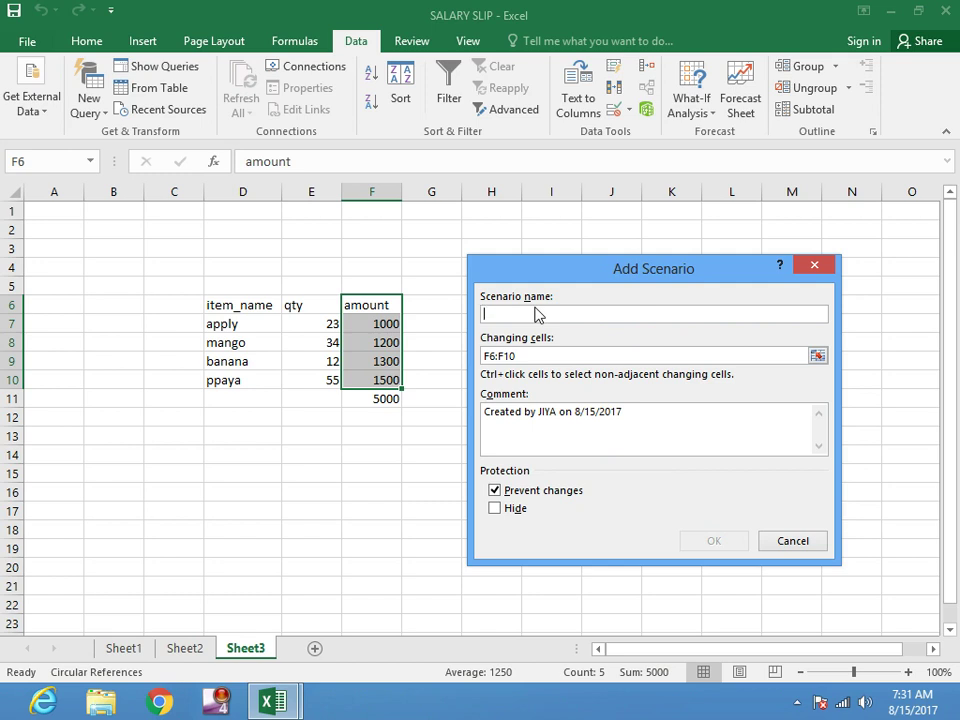
type("lumsum a")
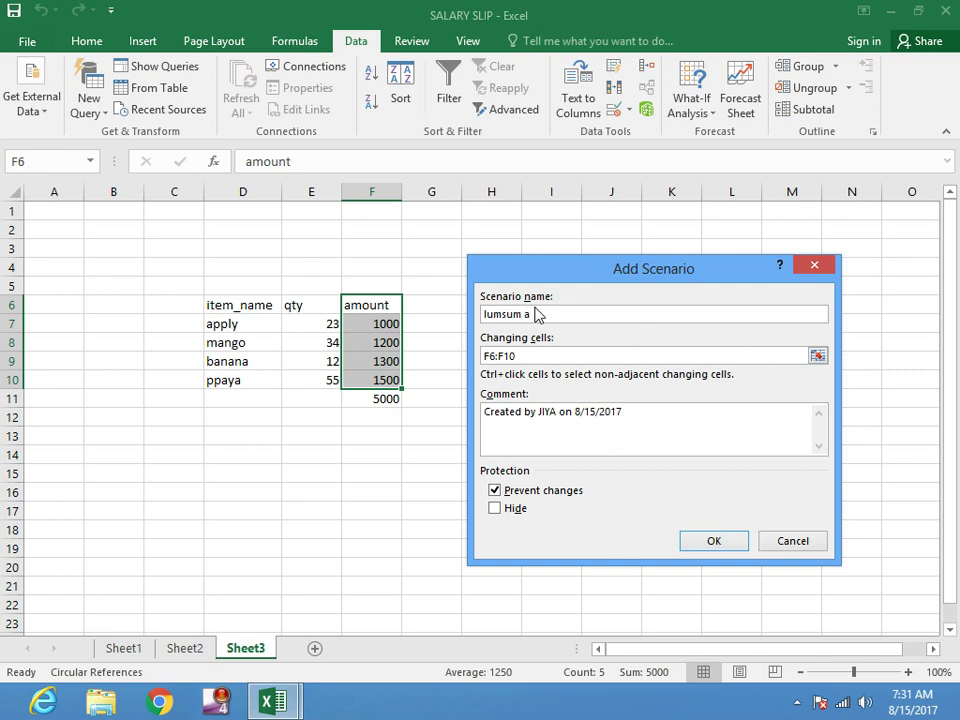
type("nt")
Step: Give lumsum amount the header 'lumsum amount' and values 1100, 1600, 1200, 1450, then save it
left_click(713, 541)
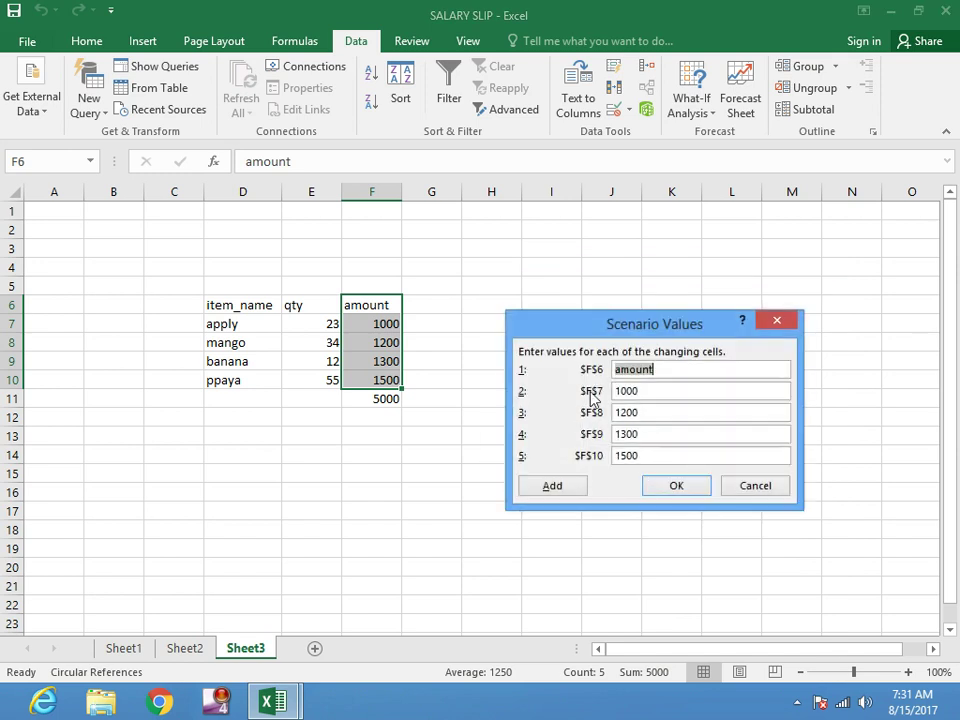
left_click(617, 370)
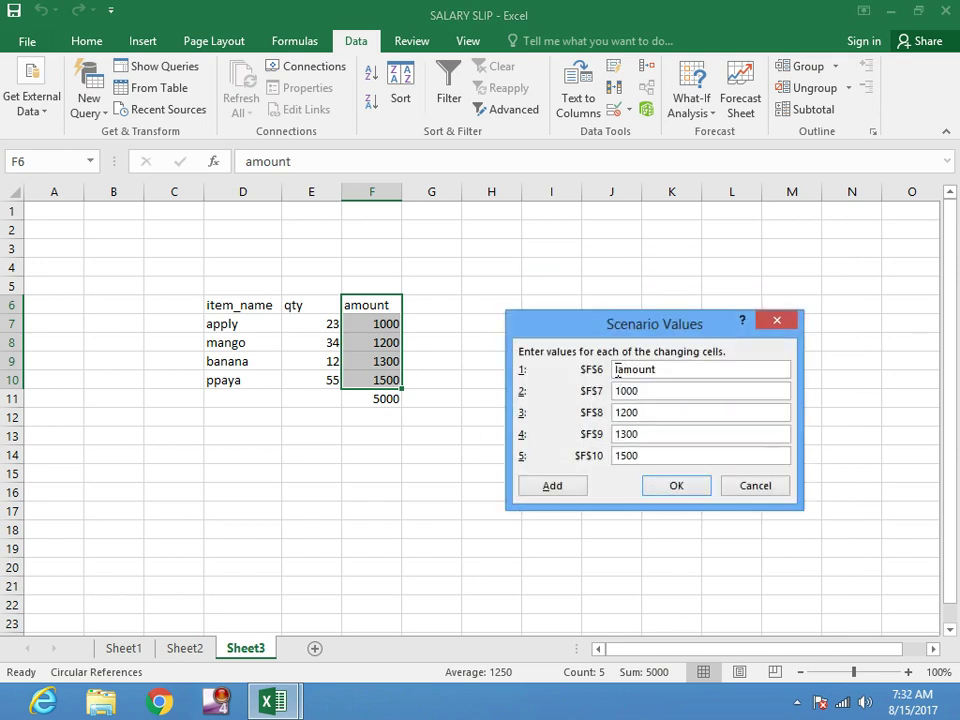
type("lums")
type("um")
key("Tab")
type("1")
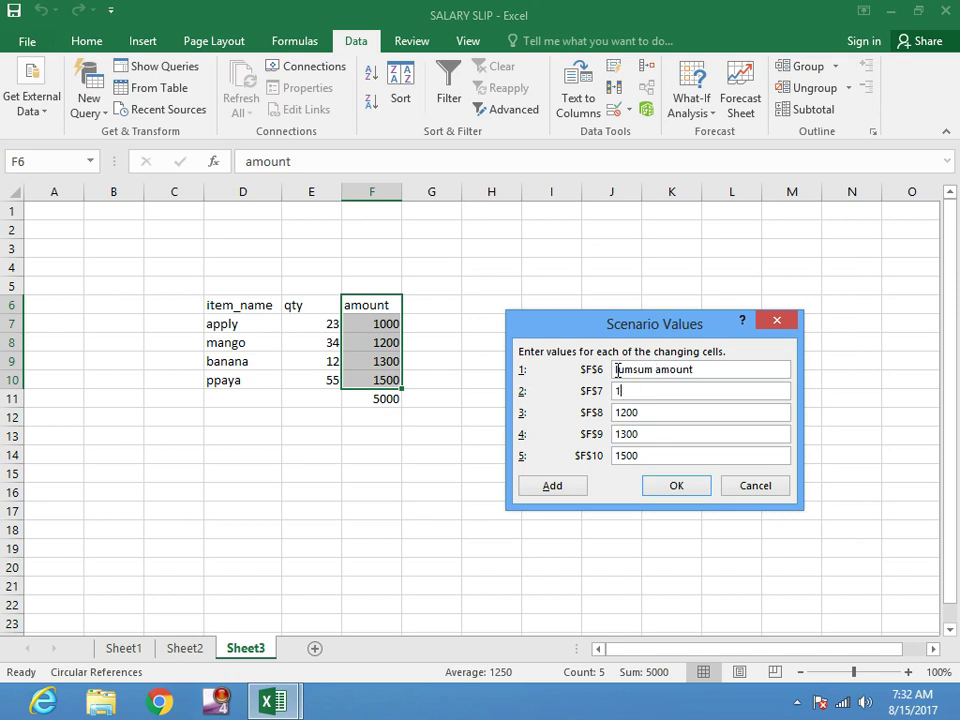
key("Tab")
type("1600")
key("Tab")
type("120")
key("Tab")
type("1")
left_click(679, 487)
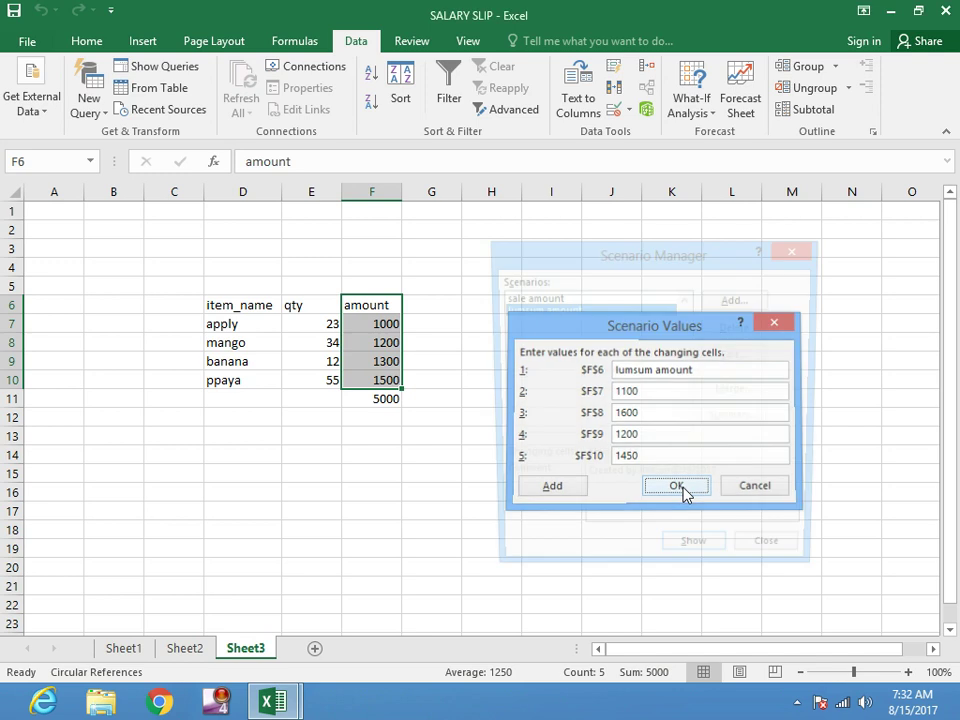
mouse_move(634, 253)
left_mouse_down()
mouse_move(713, 247)
mouse_move(622, 250)
left_mouse_up()
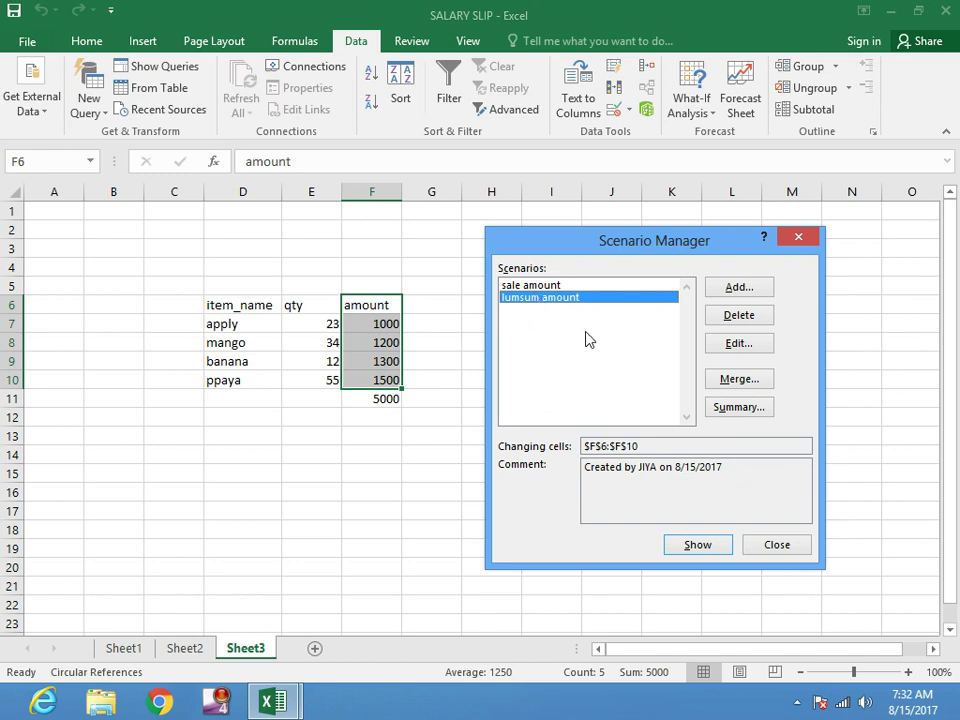
Step: Generate a Scenario summary report using F11 as the result cell
left_click(737, 408)
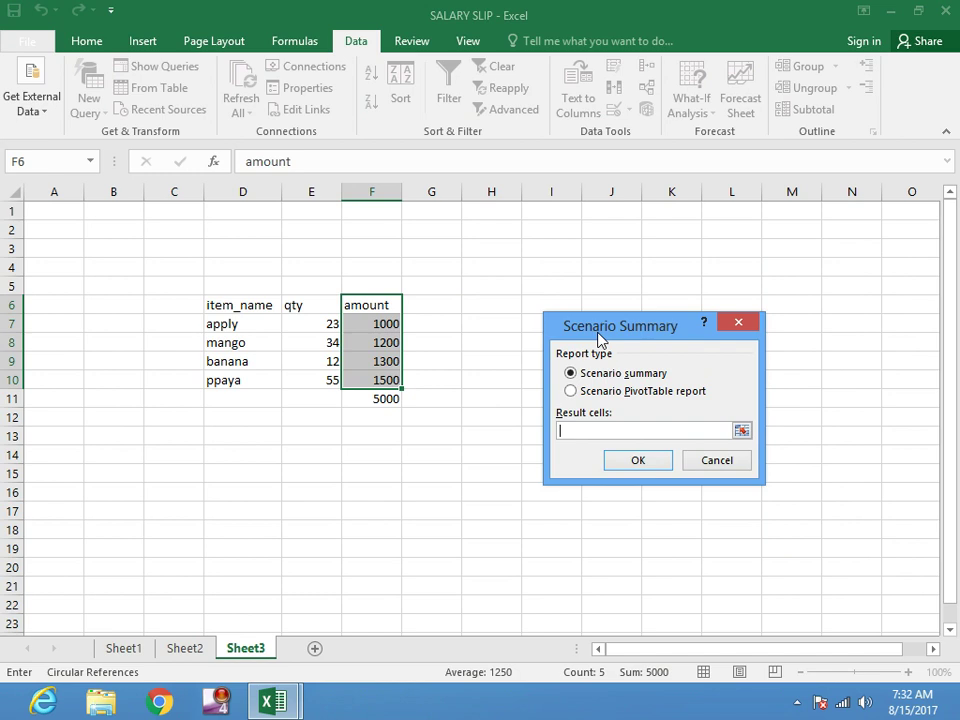
left_click_drag(622, 332, 585, 303)
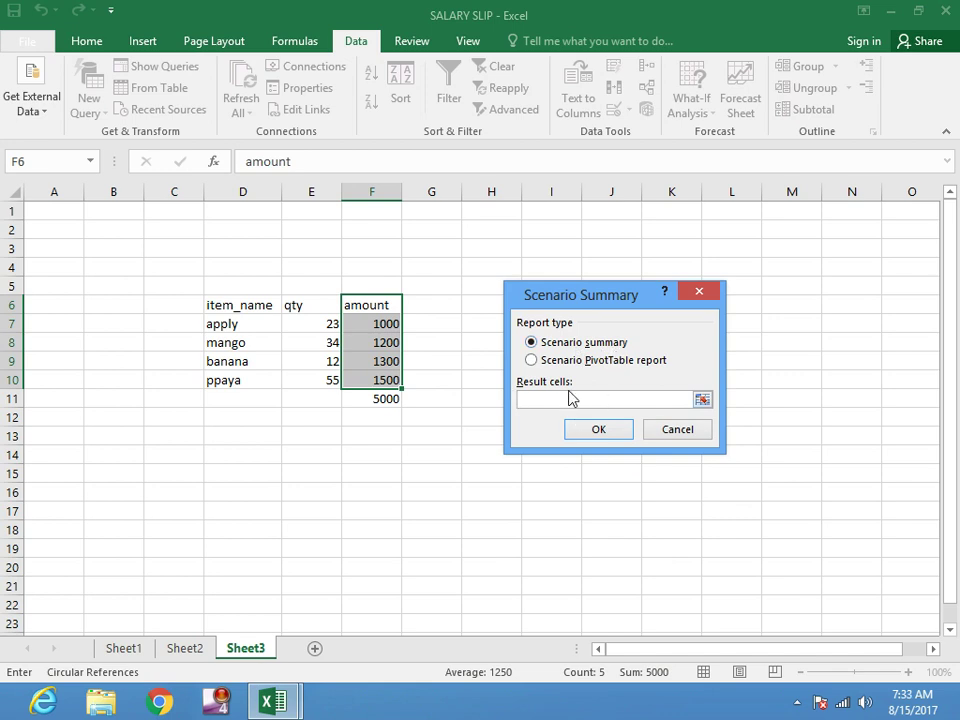
left_click_drag(602, 297, 687, 276)
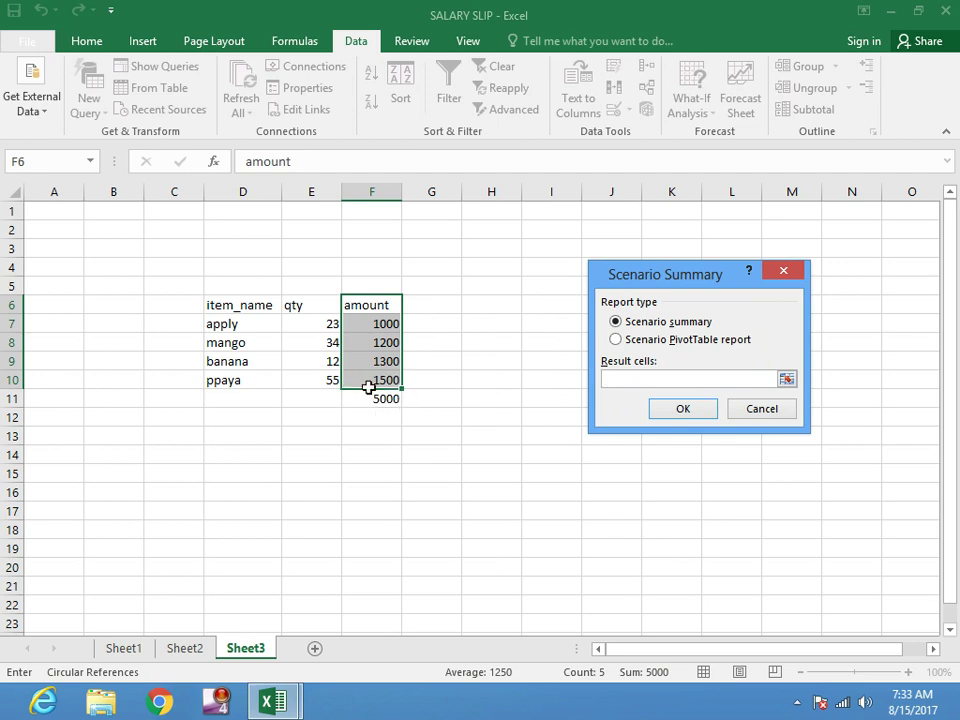
left_click(379, 400)
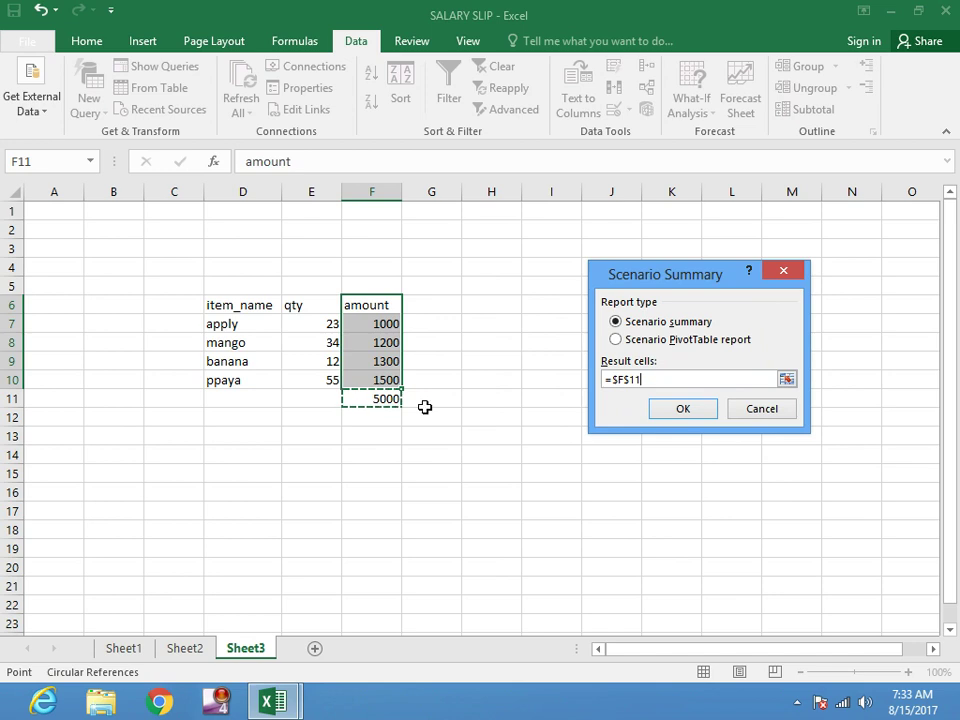
left_click(680, 412)
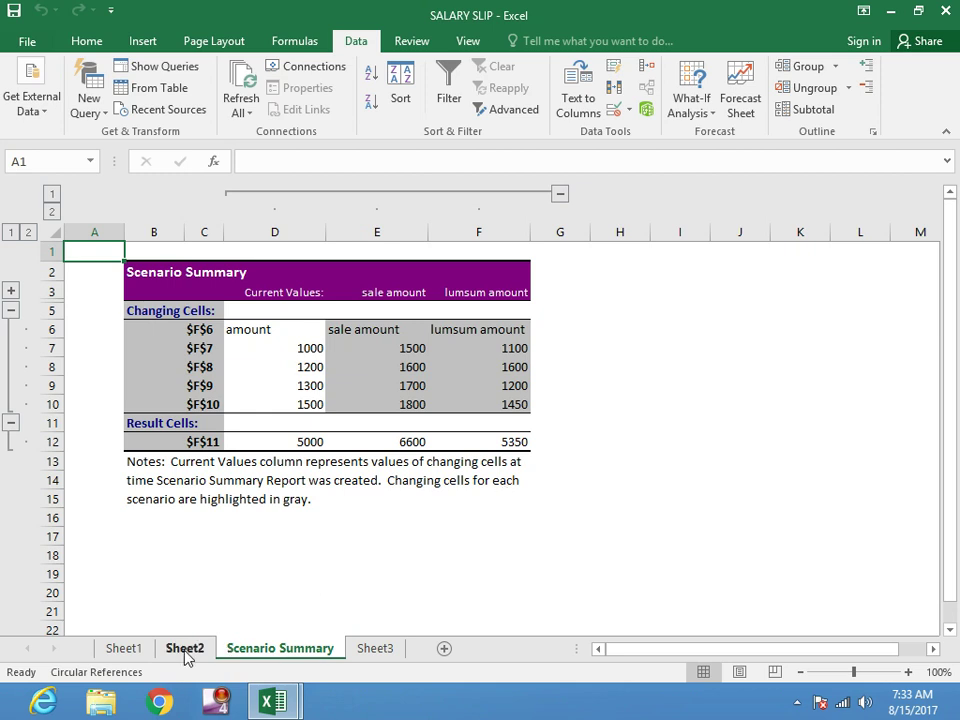
Step: Return to Sheet3 and give the title rows a yellow fill
left_click(377, 648)
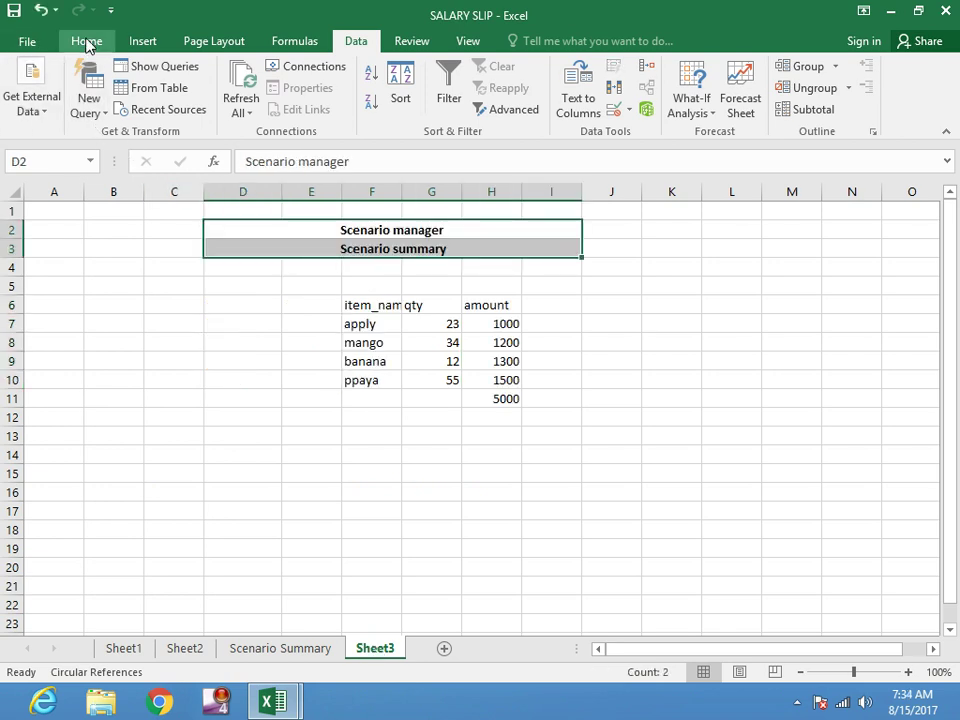
left_click(87, 42)
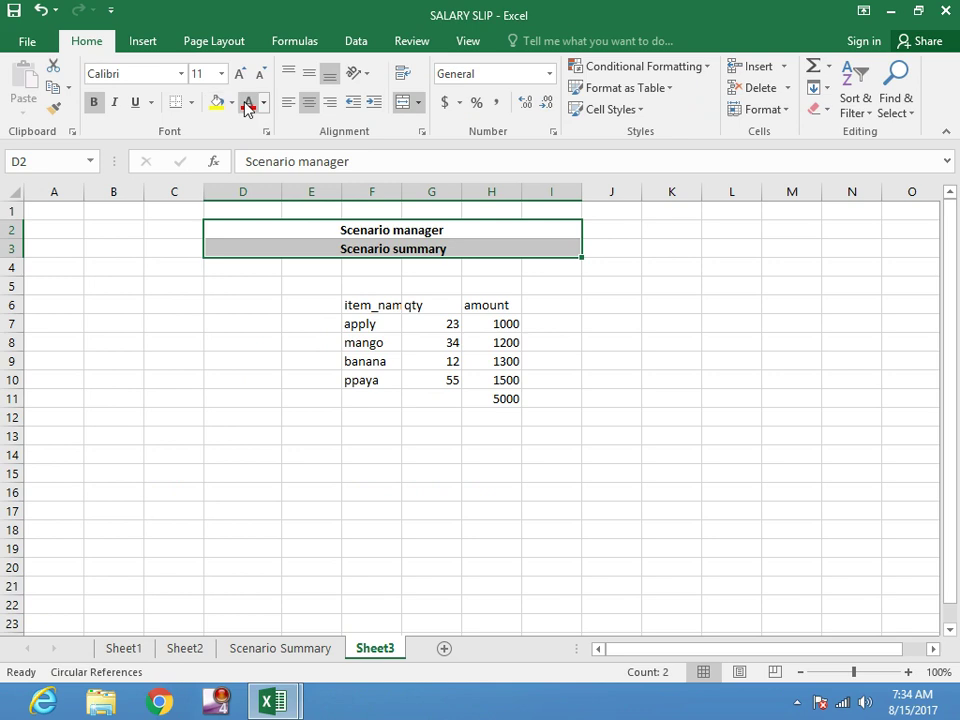
left_click(216, 102)
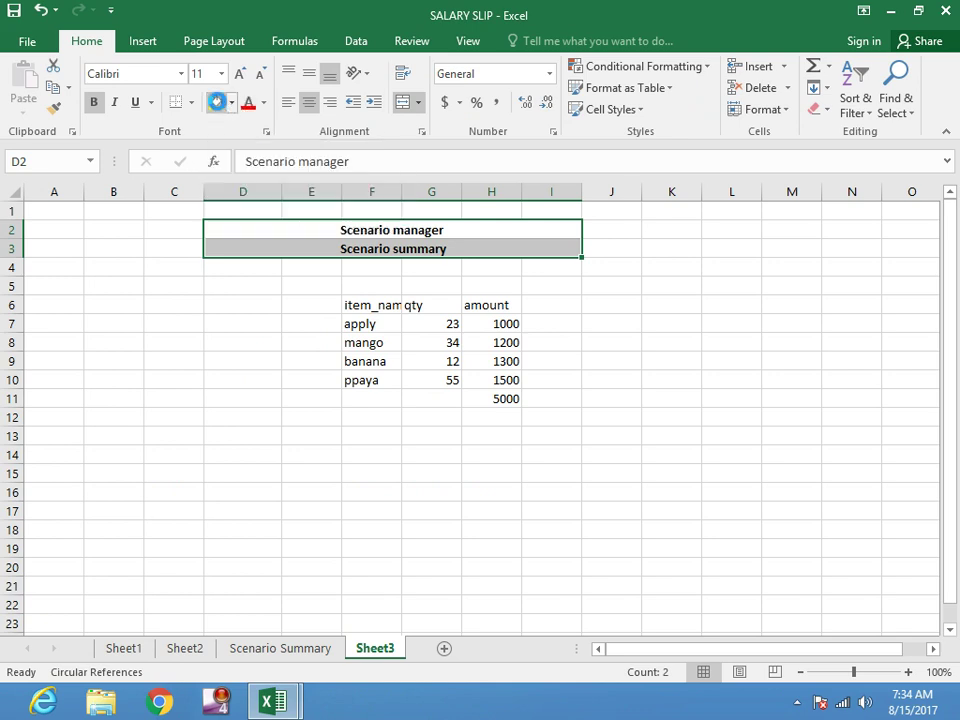
left_click(364, 510)
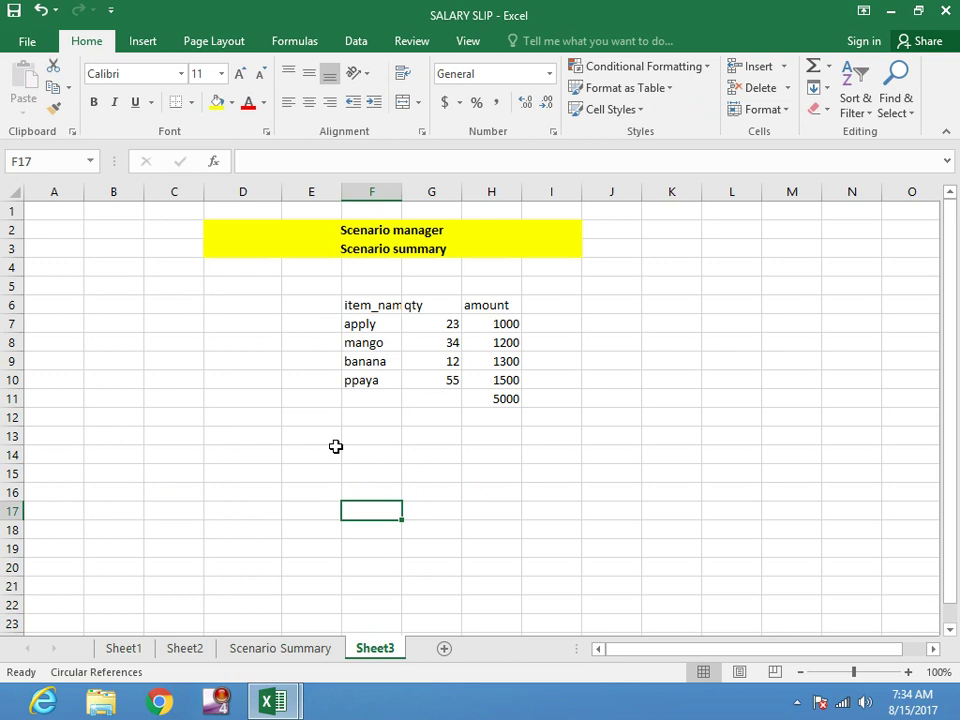
Step: Paste the Remove Duplicates heading into E14 and fill it red
left_click(336, 448)
key("ctrl+v")
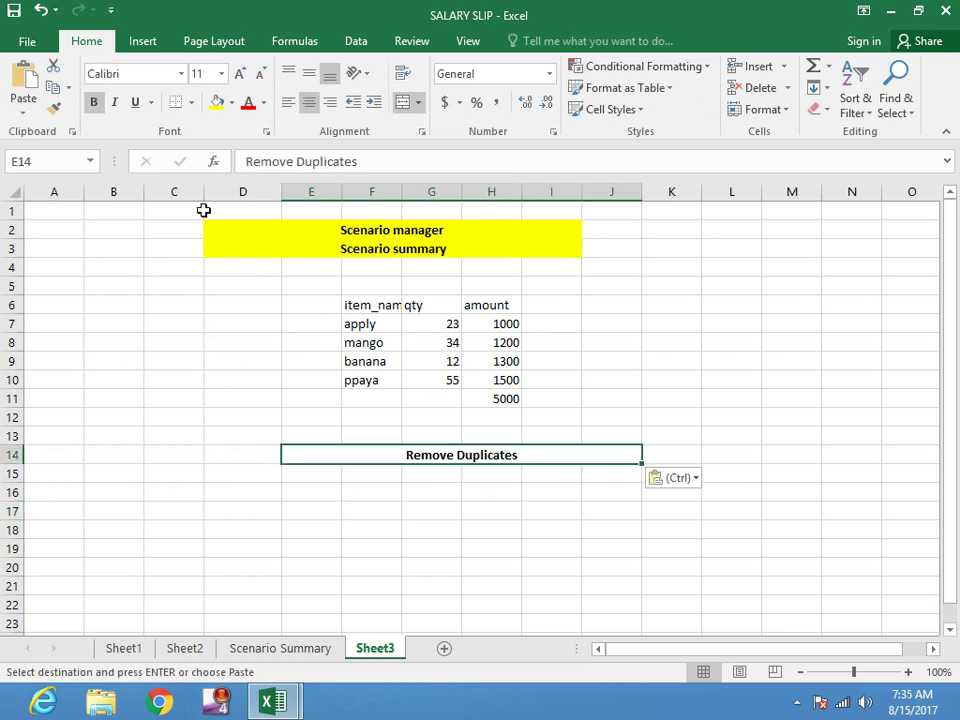
left_click(230, 104)
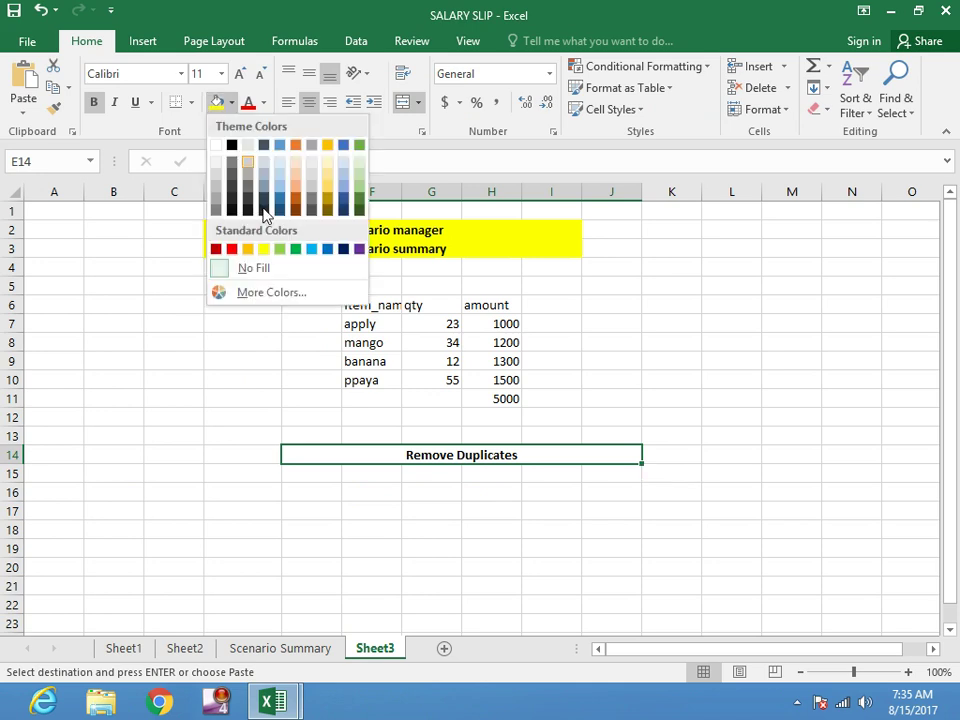
left_click(229, 249)
left_click(437, 512)
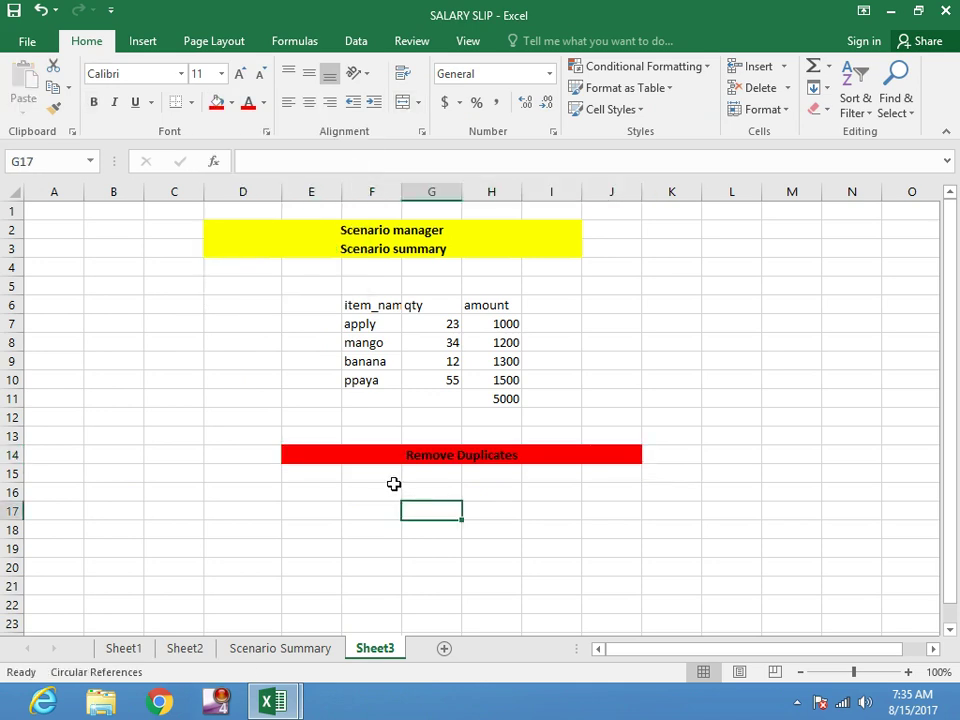
scroll(494, 487, "down", 2)
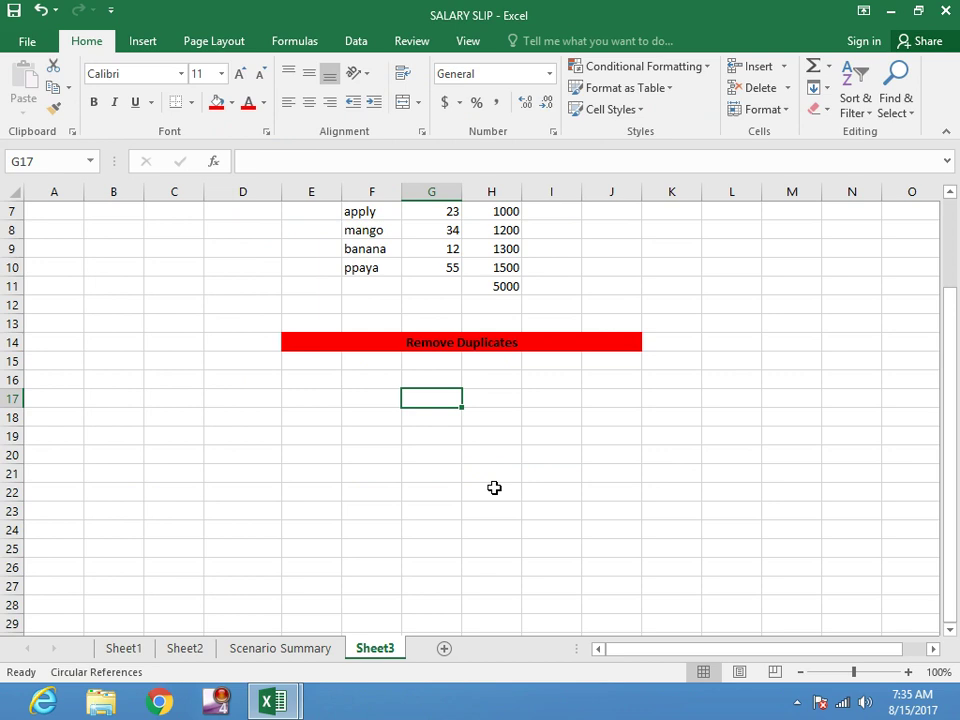
scroll(494, 487, "down", 1)
left_click(314, 323)
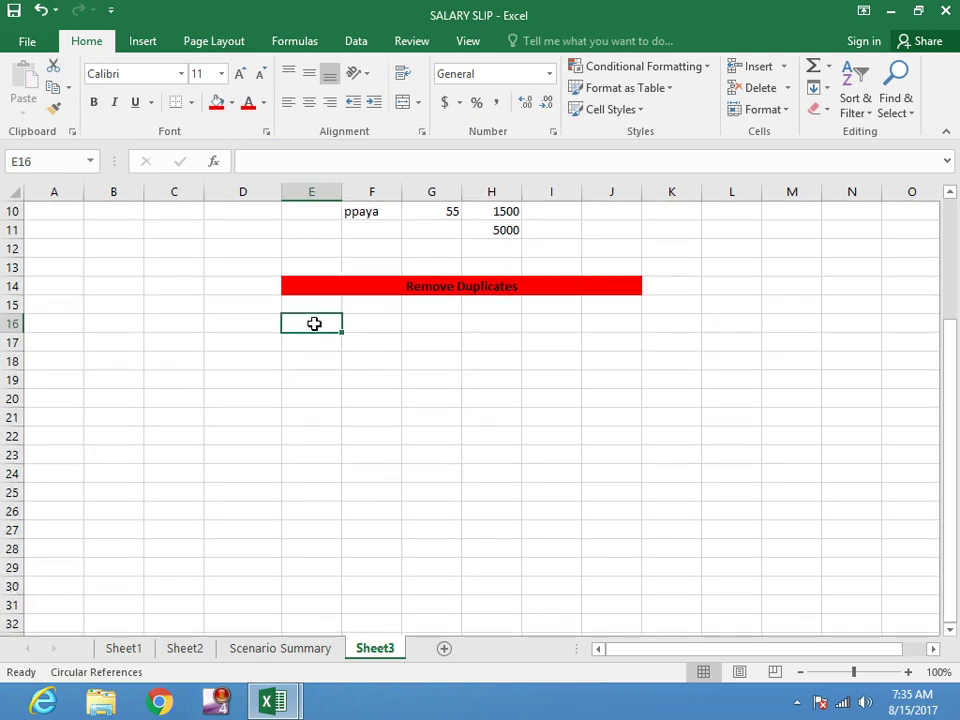
Step: Enter 45, 12, 78, 45, 12, 45, 78, 45 down column E from E16 to E23
type("45")
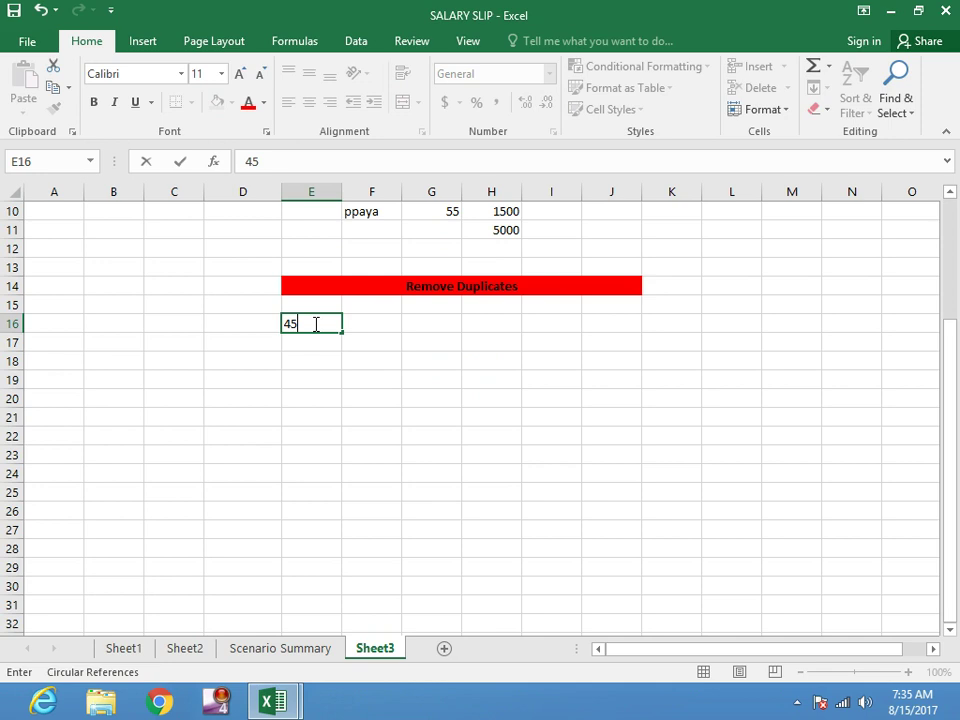
key("Return")
type("12")
key("Return")
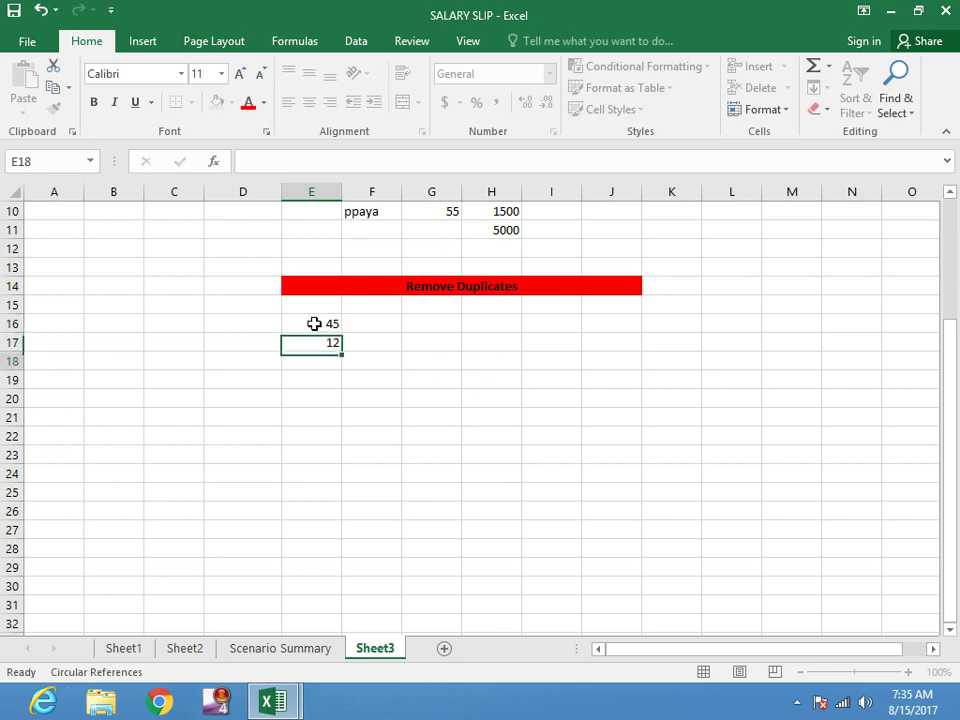
type("78")
key("Return")
type("45")
key("Return")
type("12")
key("Return")
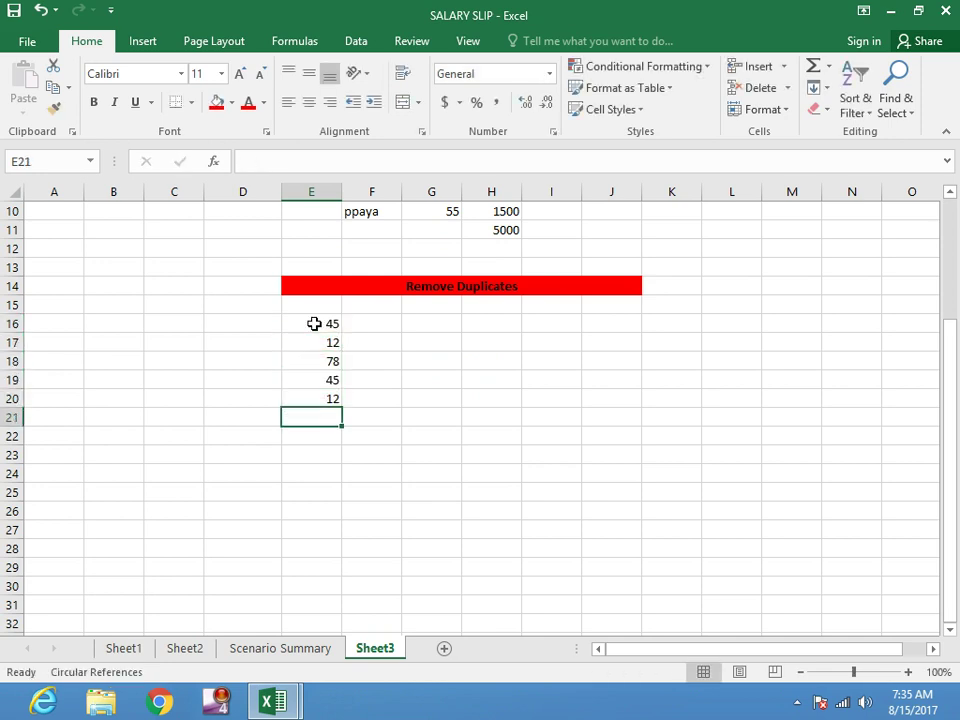
key("Return")
type("12")
key("Return")
key("Up")
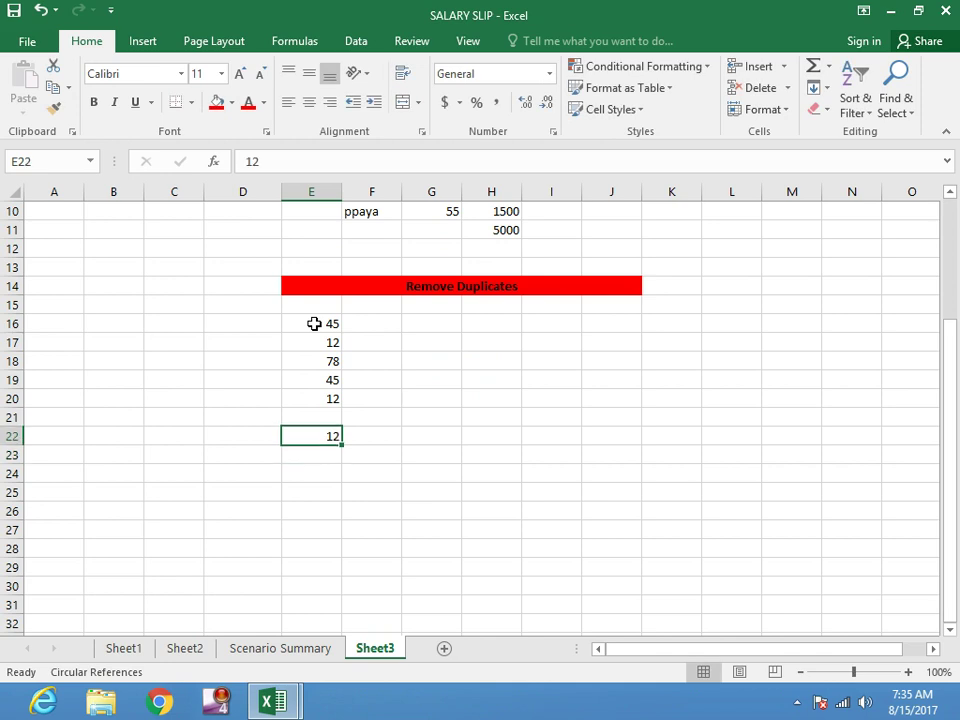
key("Up")
type("45")
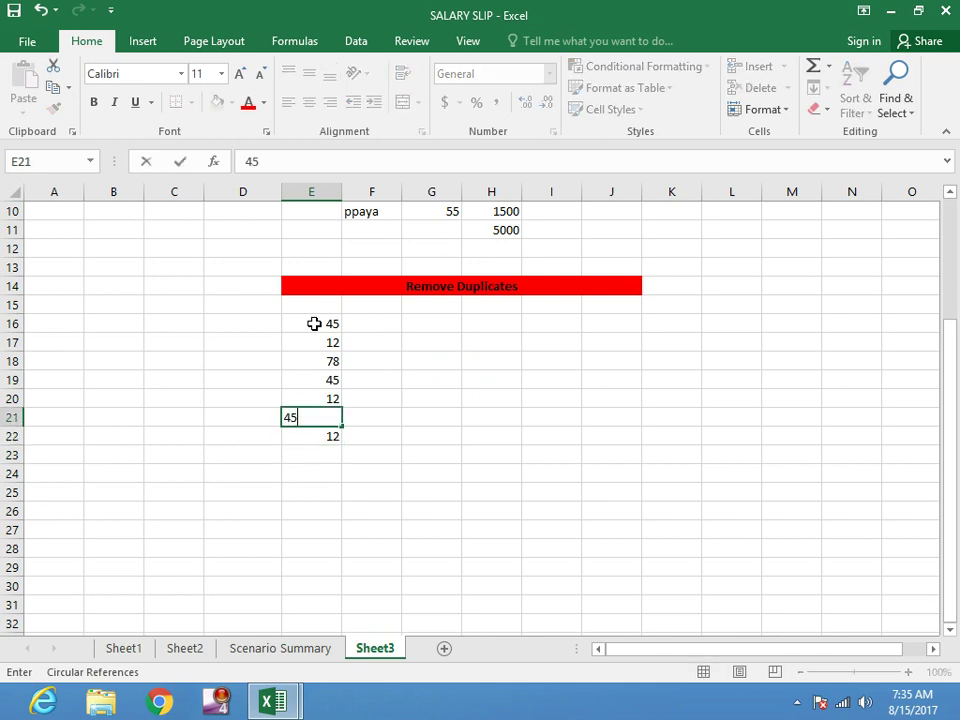
key("Return")
type("78")
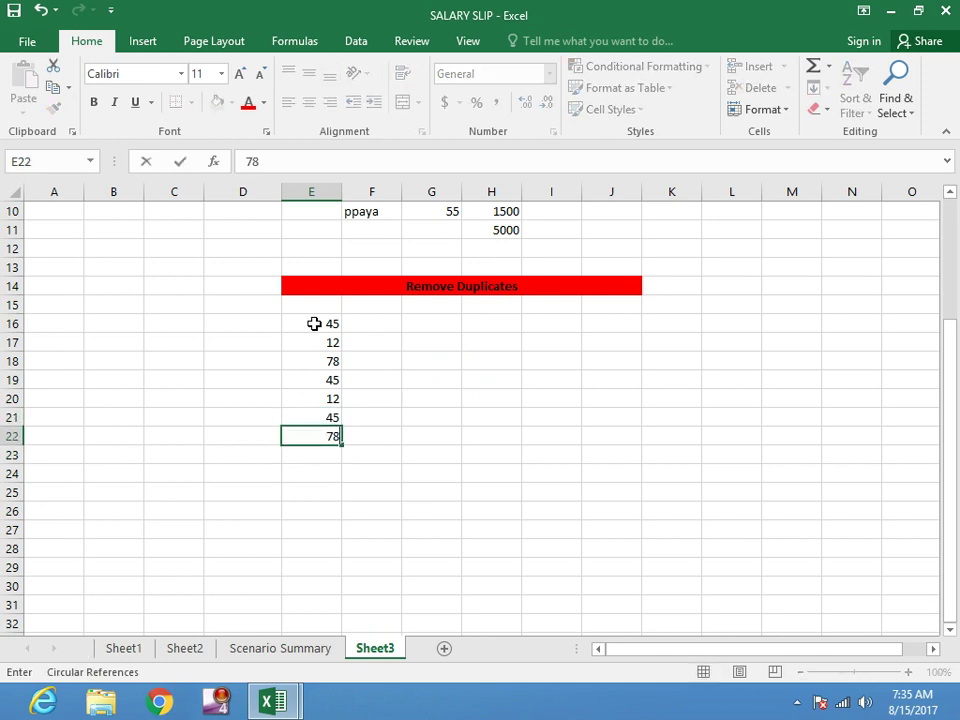
key("Return")
key("Up")
key("Down")
type("45")
key("Return")
Step: Continue the column with 96, 96, 85, 45, 89, 6, 5, 45, 12, 58, 69, 36, 5, 4 through E37
type("96")
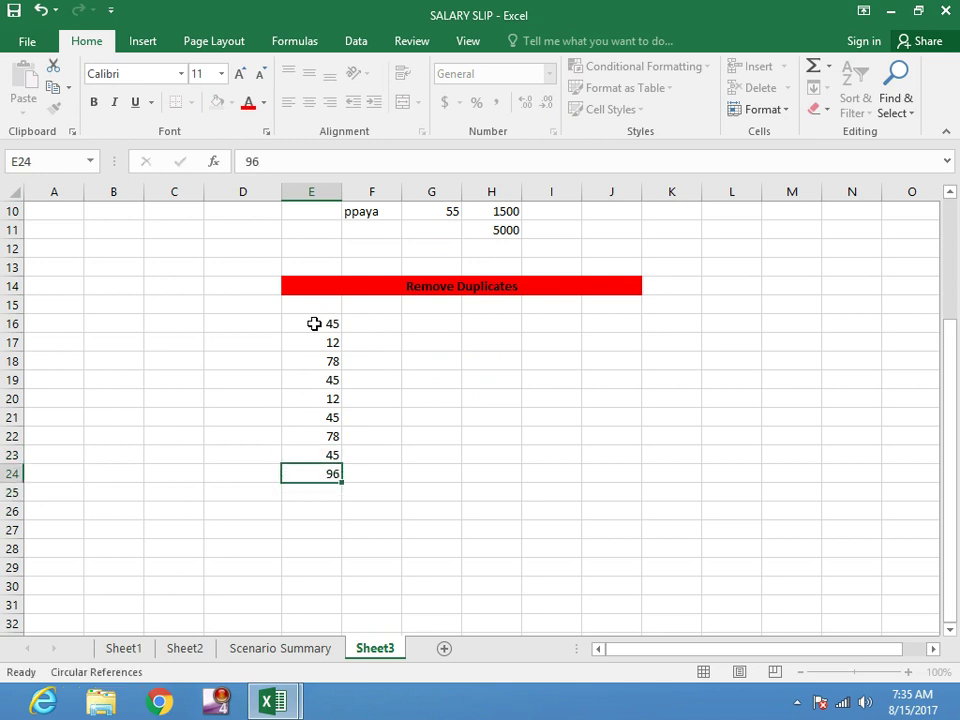
key("Return")
type("96")
key("Return")
type("85")
type("89")
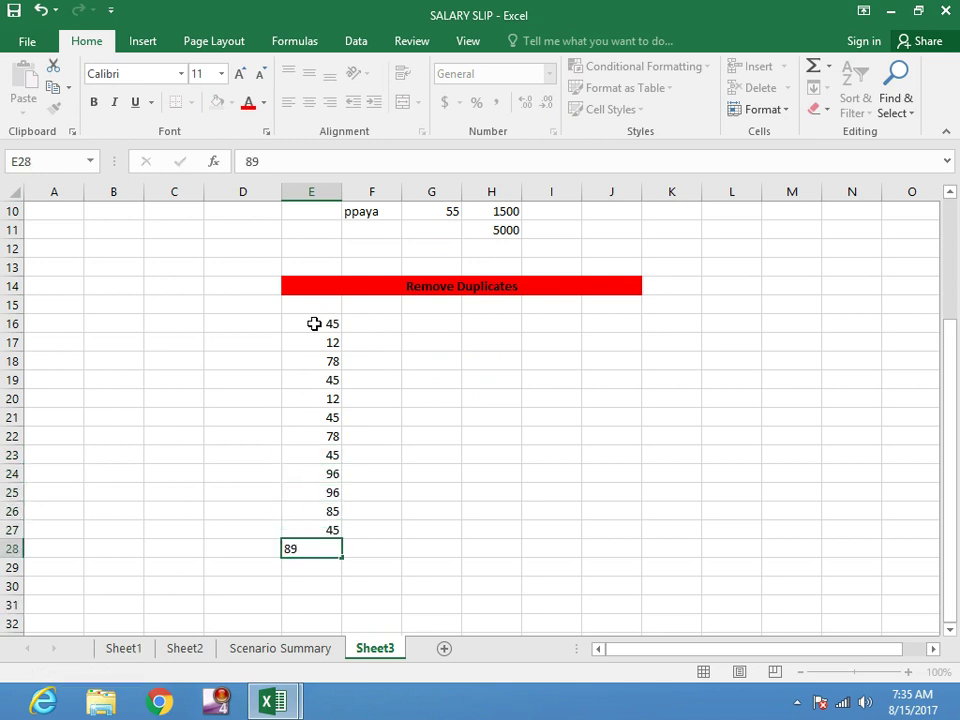
key("Return")
type("6")
key("Return")
type("5 45")
key("Return")
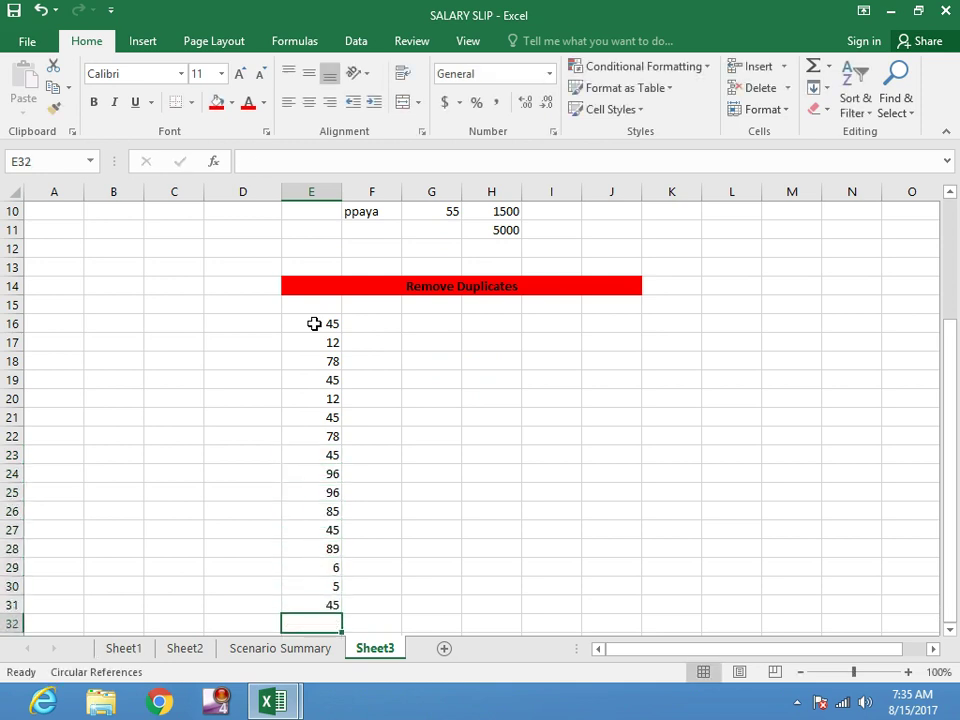
type("12")
key("Return")
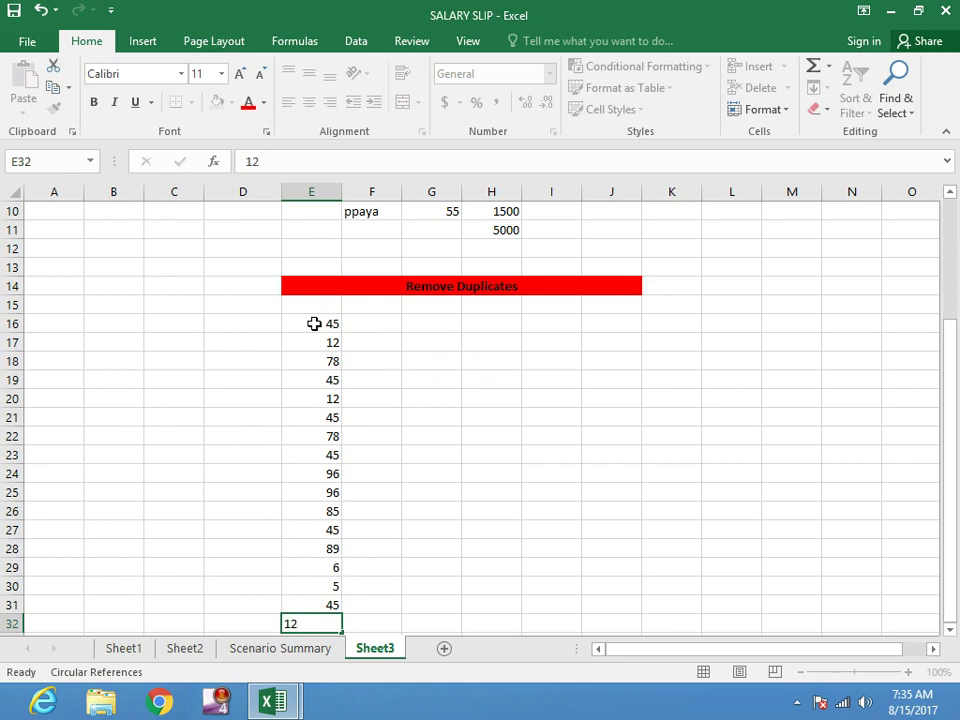
type("58")
key("Return")
type("69")
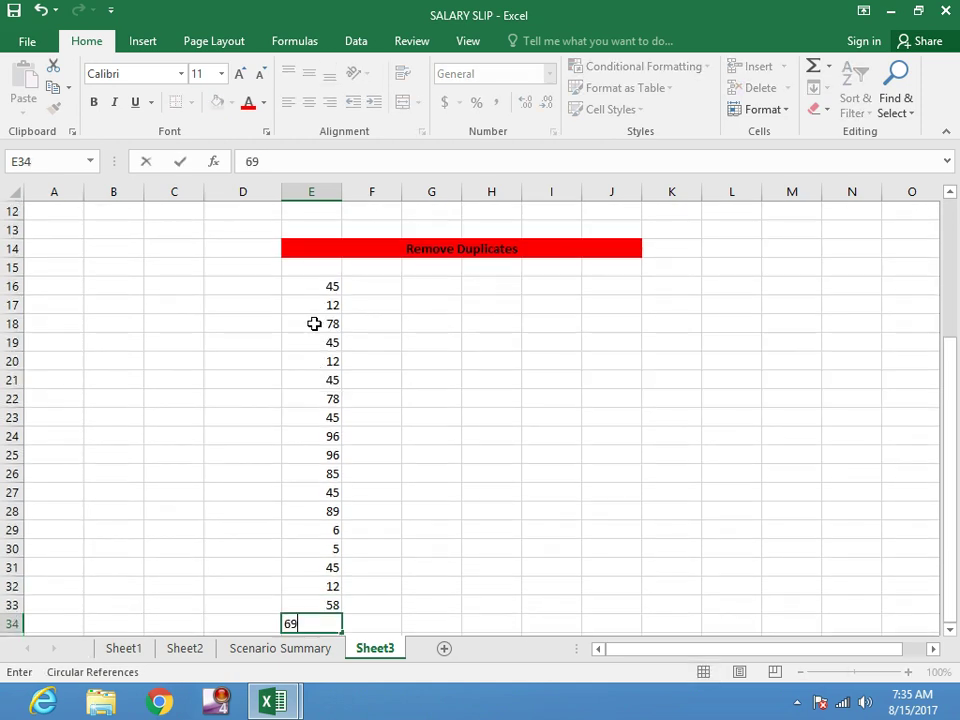
key("Return")
type("36")
key("Return")
type("5")
key("Return")
type("4")
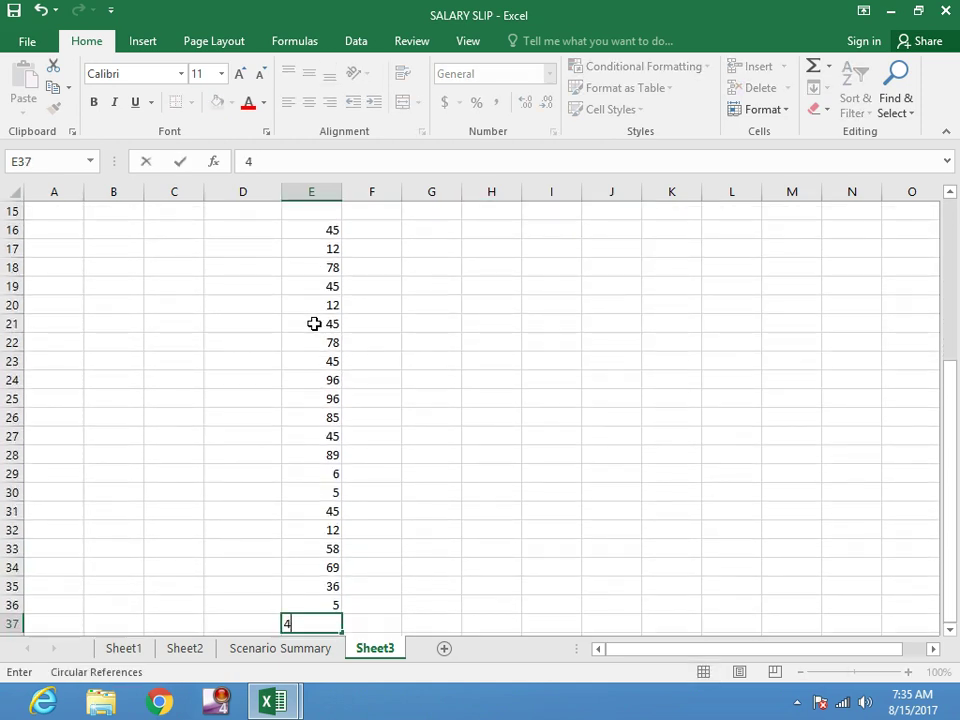
left_click(403, 365)
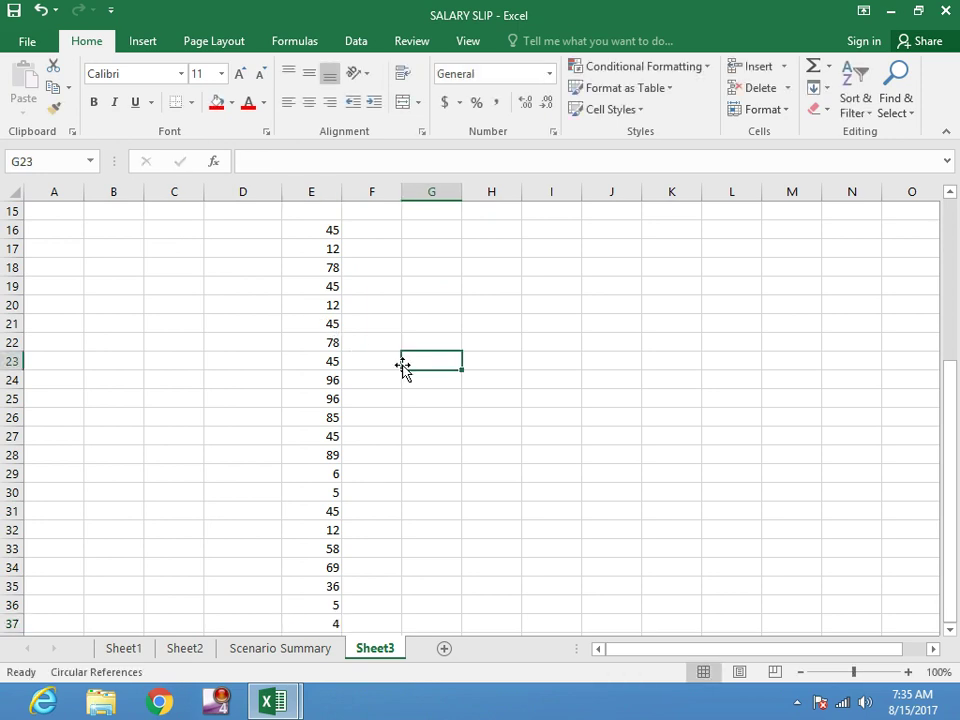
Step: Run Remove Duplicates on E16:E37, removing 10 repeats and leaving 12 unique values
scroll(369, 321, "up", 1)
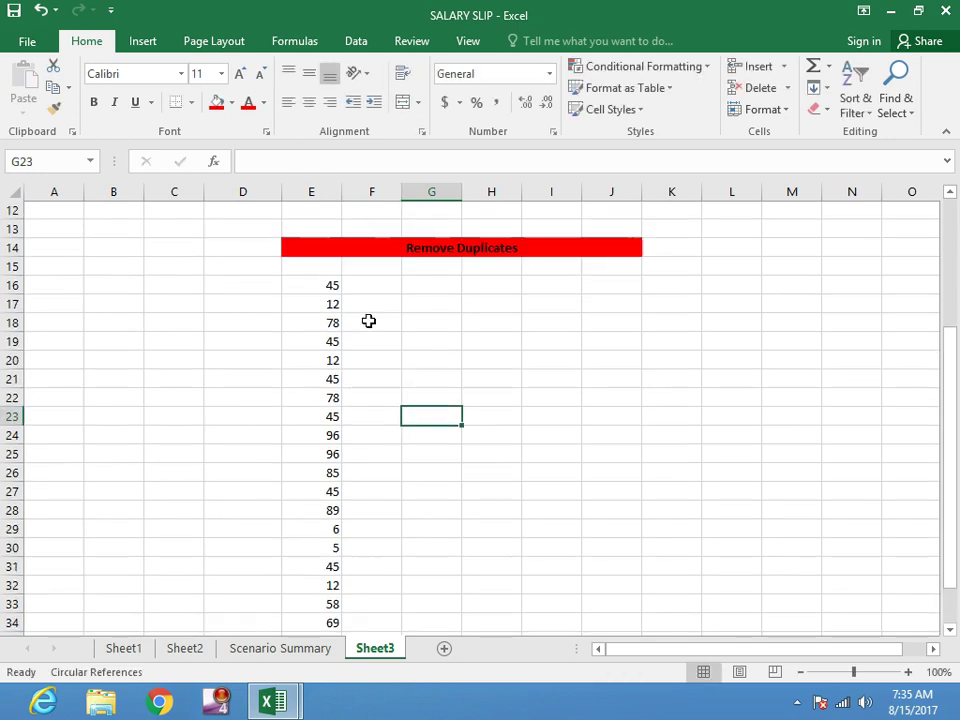
scroll(369, 321, "down", 1)
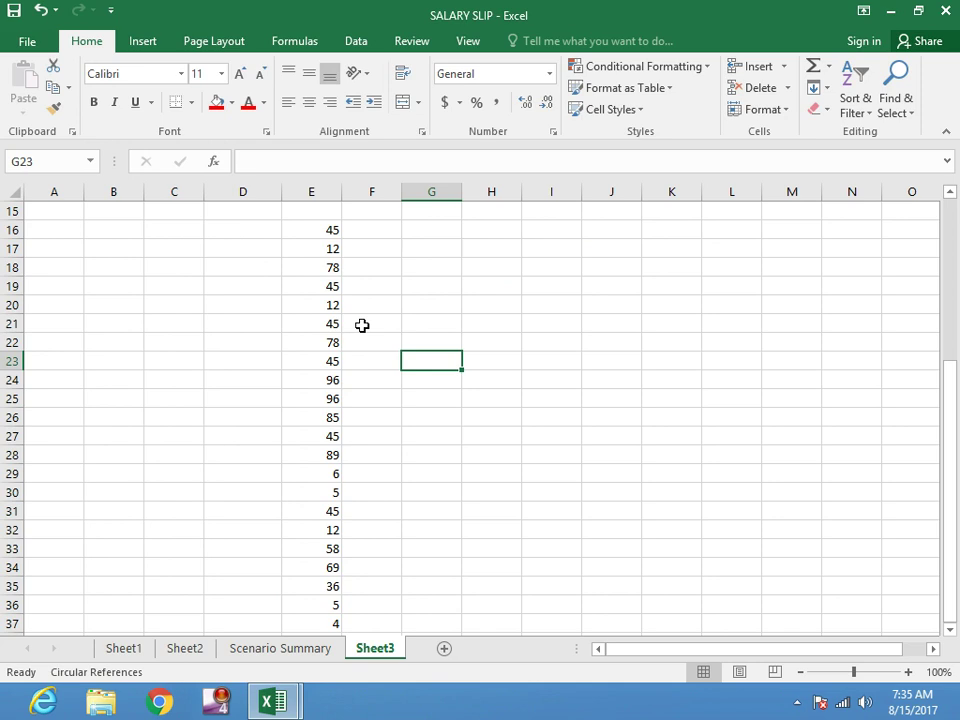
left_click_drag(317, 231, 323, 524)
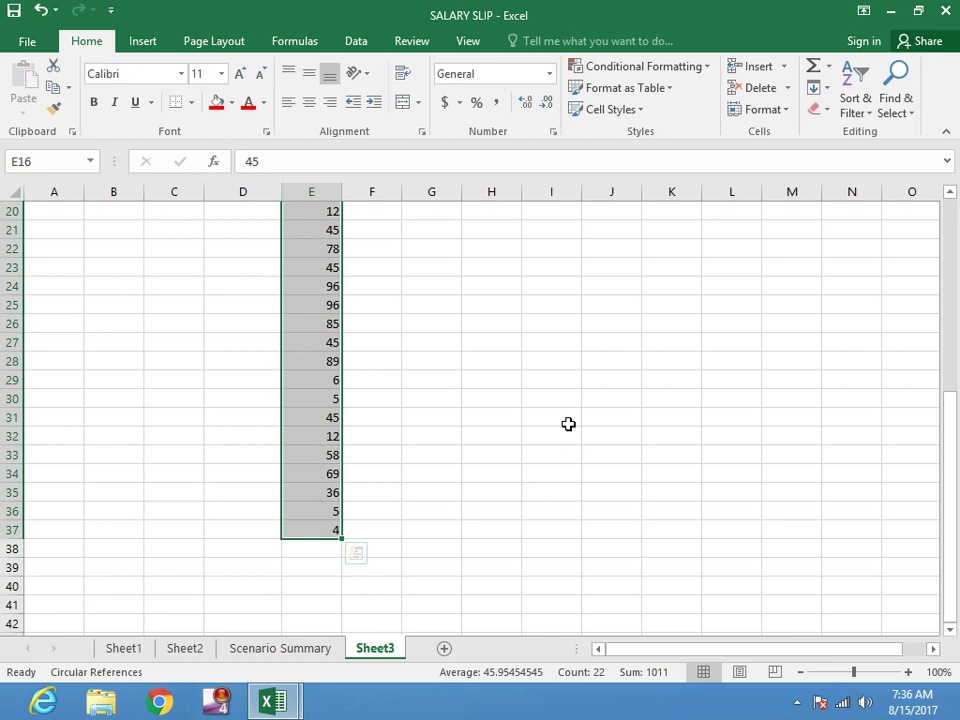
left_click(358, 44)
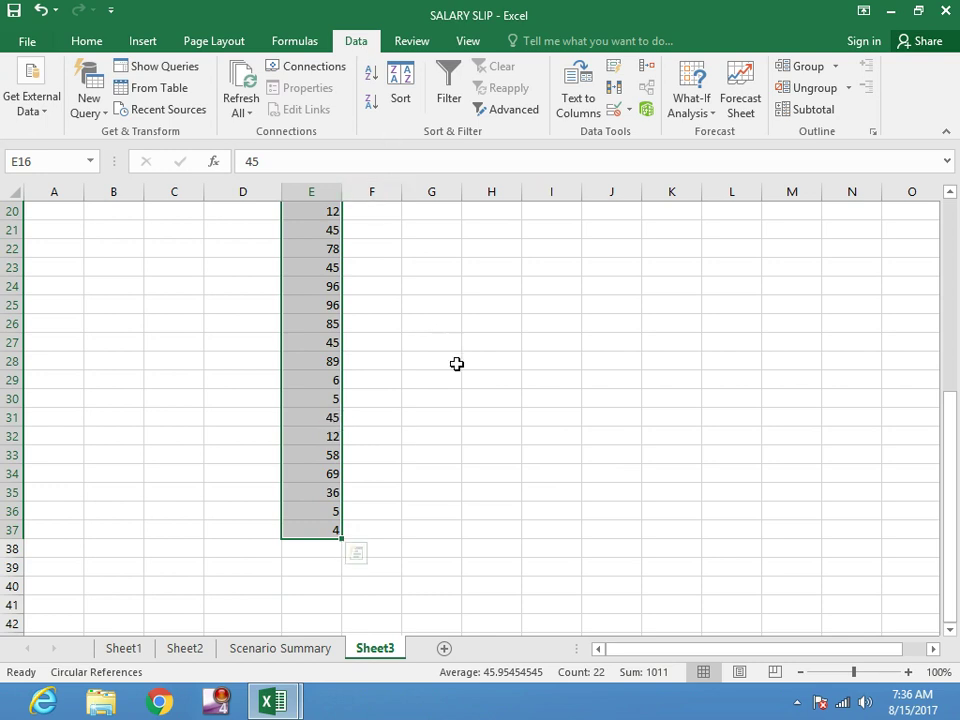
left_click(615, 97)
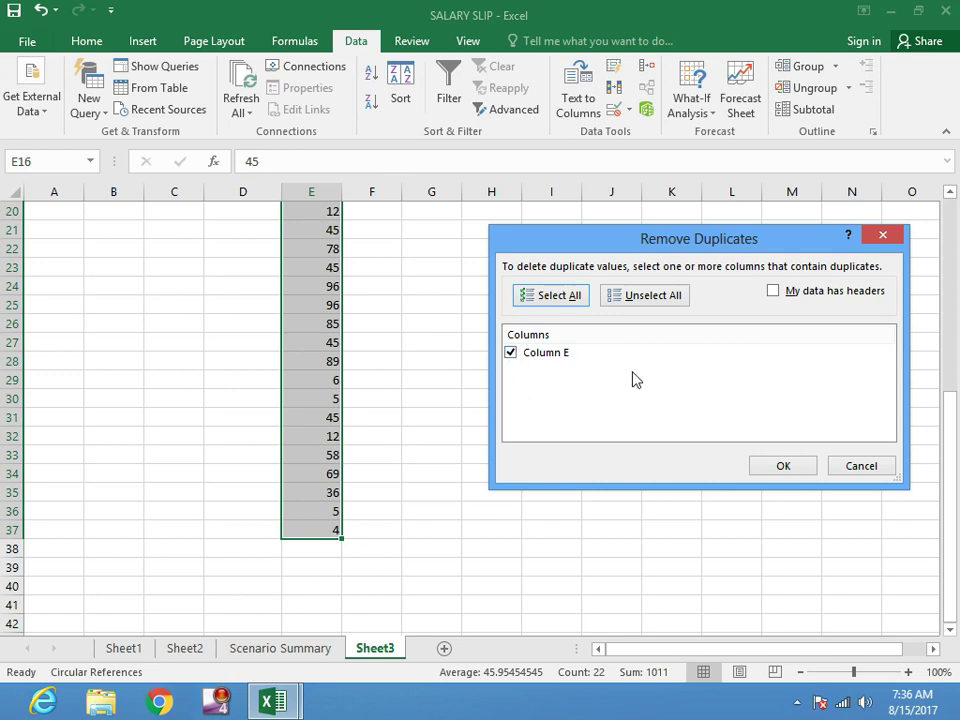
left_click(784, 468)
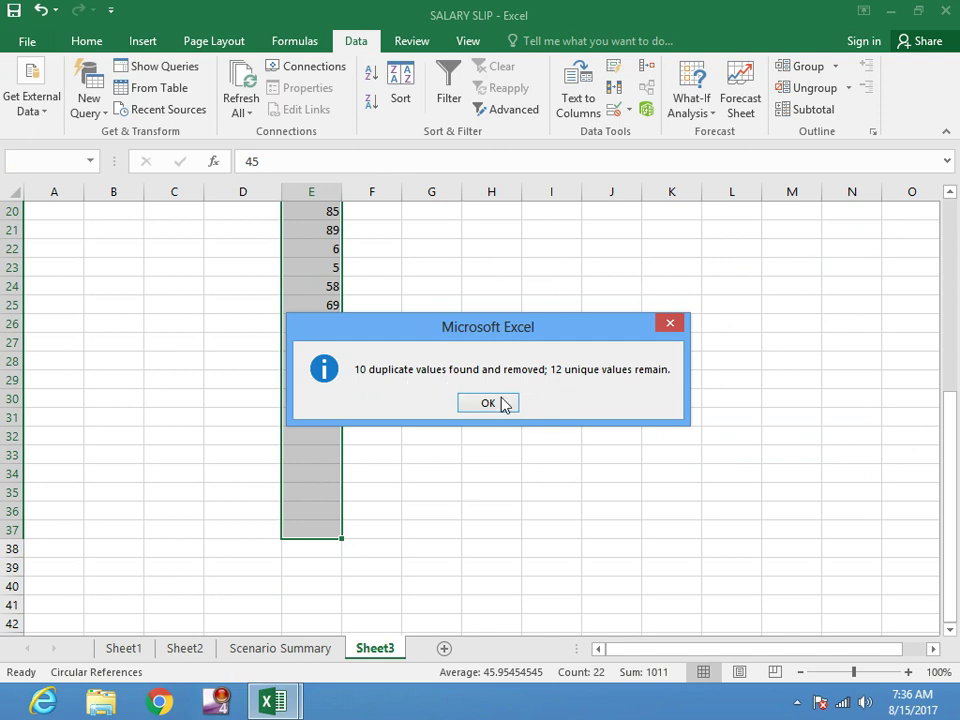
left_click(485, 405)
scroll(483, 403, "up", 2)
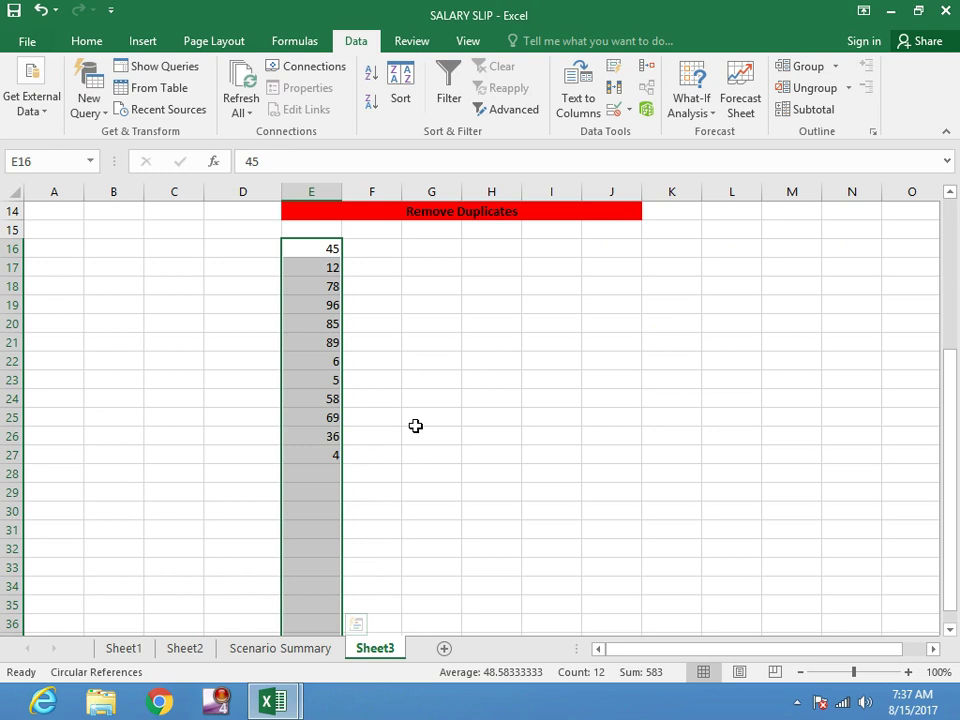
key("ctrl+c")
left_click(431, 492)
scroll(444, 384, "down", 2)
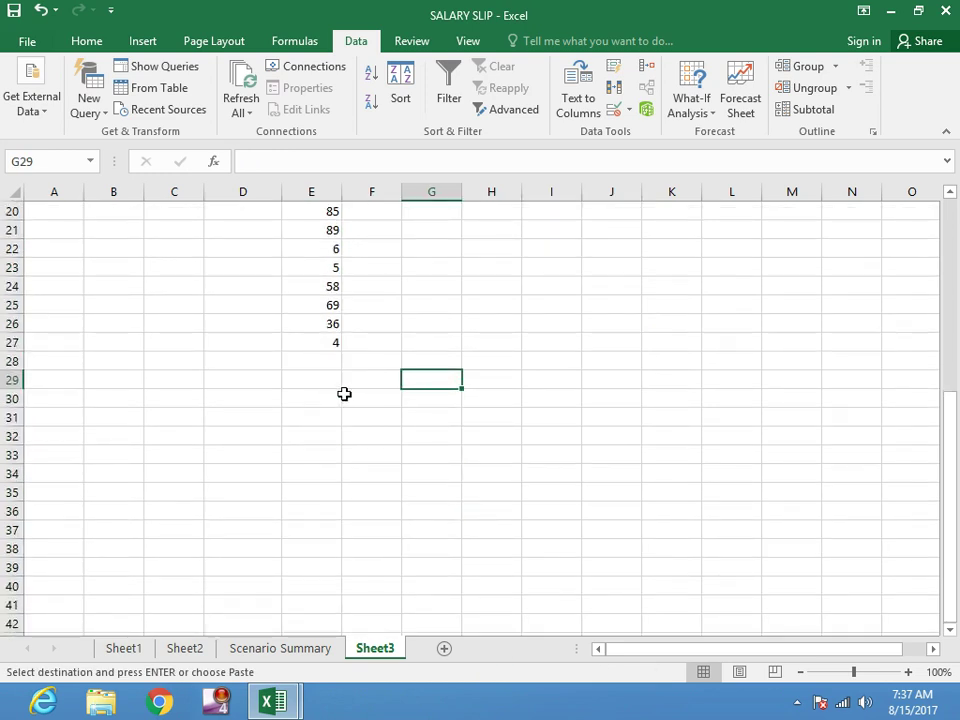
Step: Paste the Text to cloumn heading at D29, fill it purple and color its text red
left_click(262, 380)
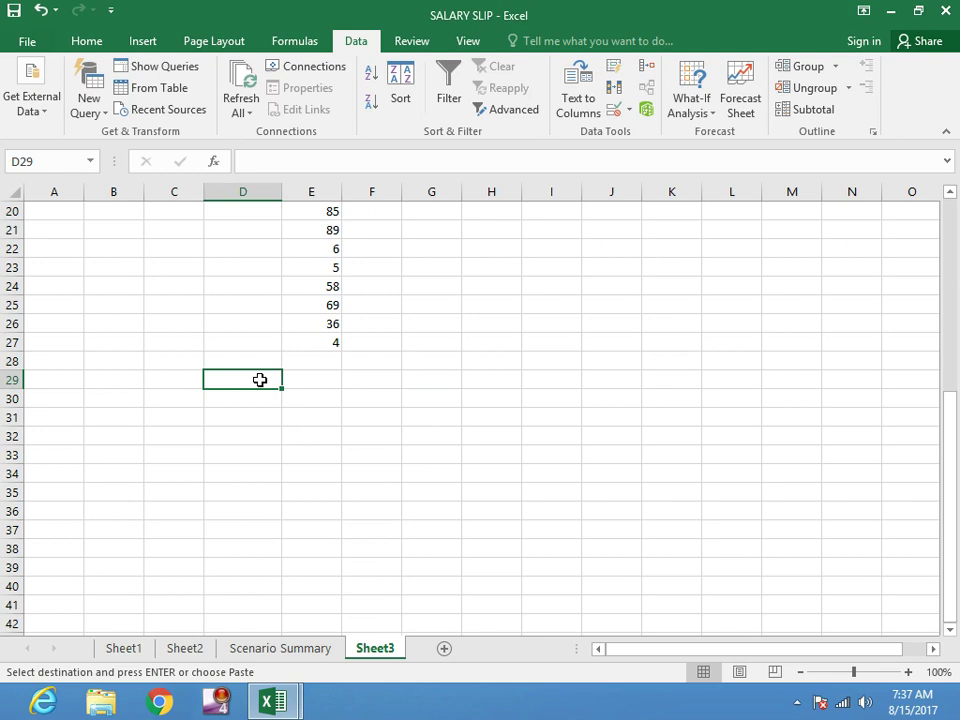
key("ctrl+v")
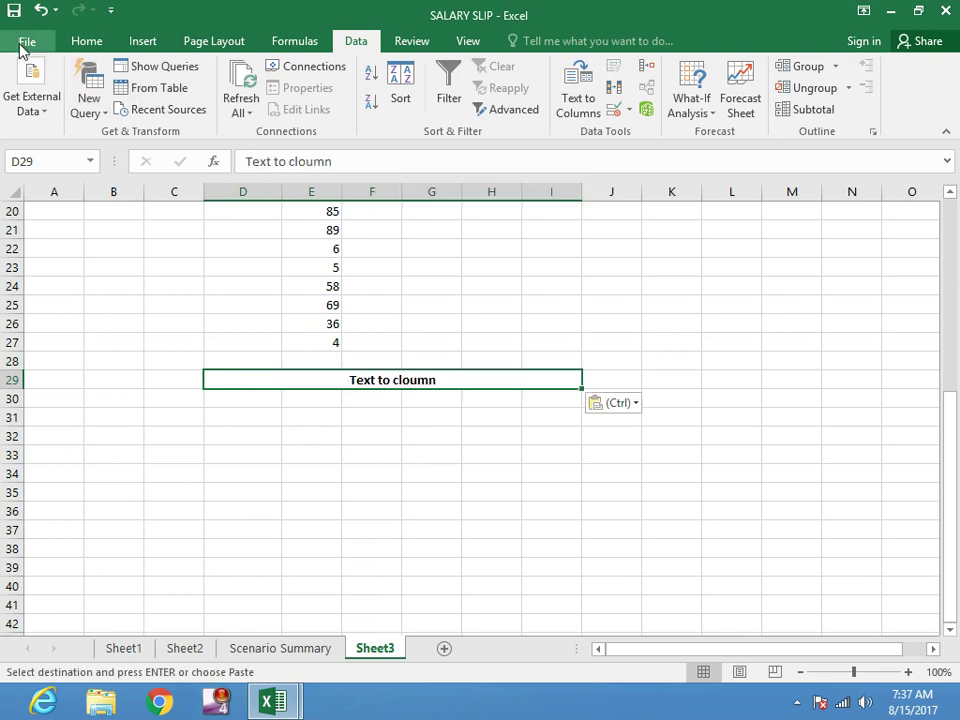
left_click(22, 42)
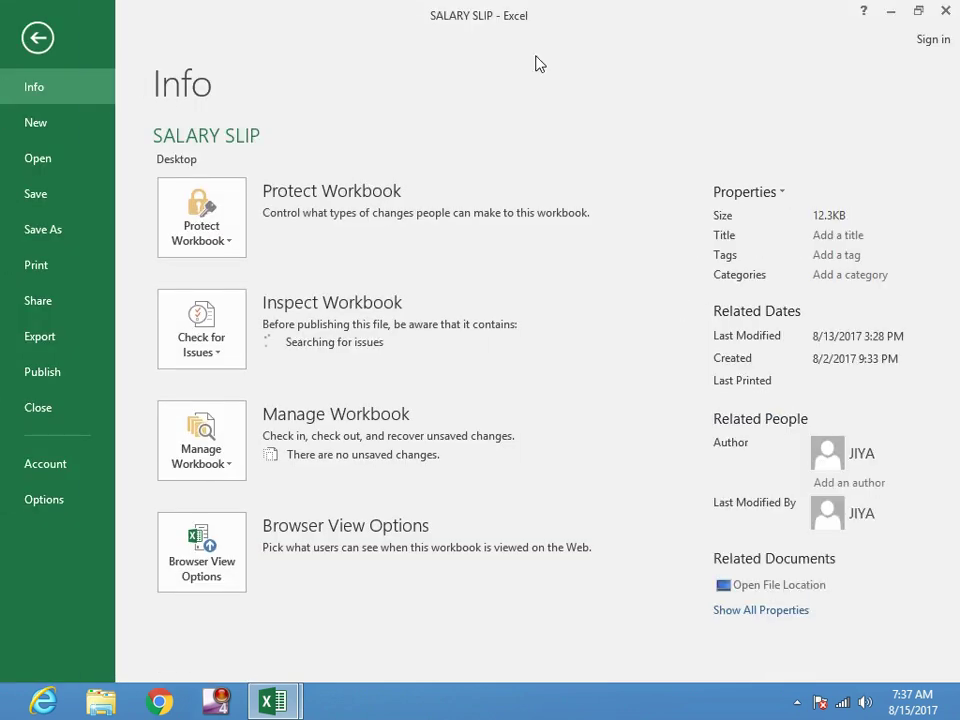
left_click(33, 38)
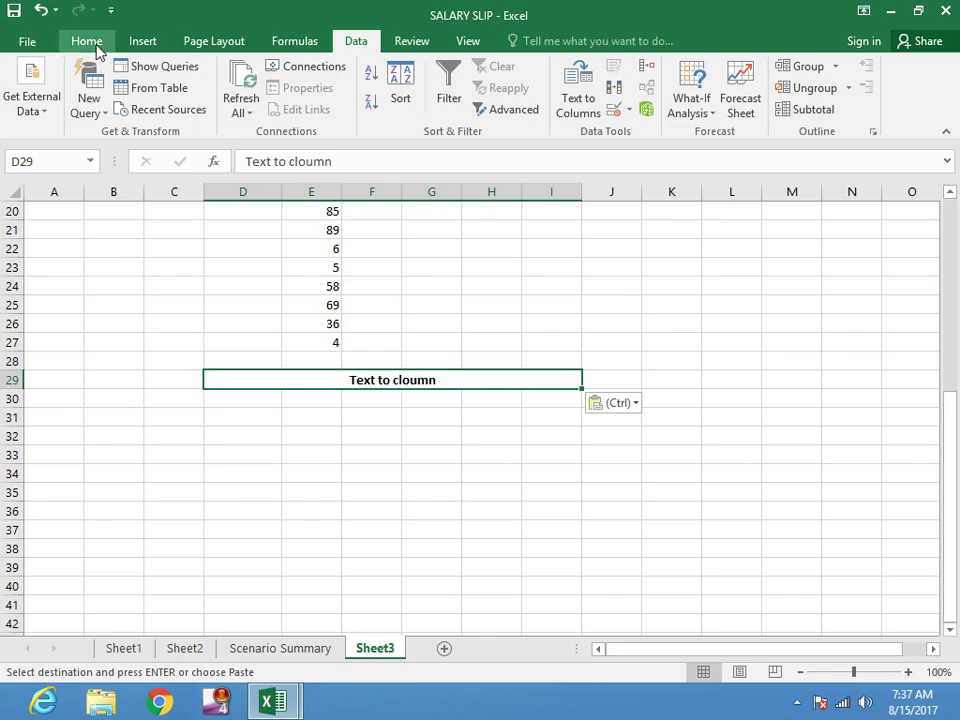
left_click(97, 47)
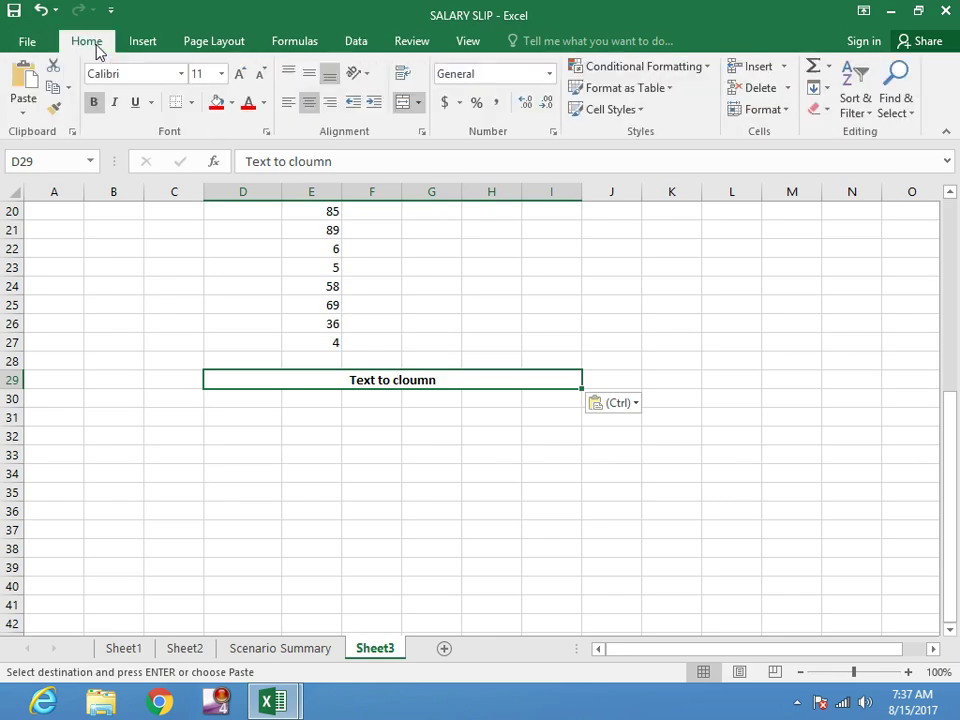
left_click(231, 103)
left_click(358, 248)
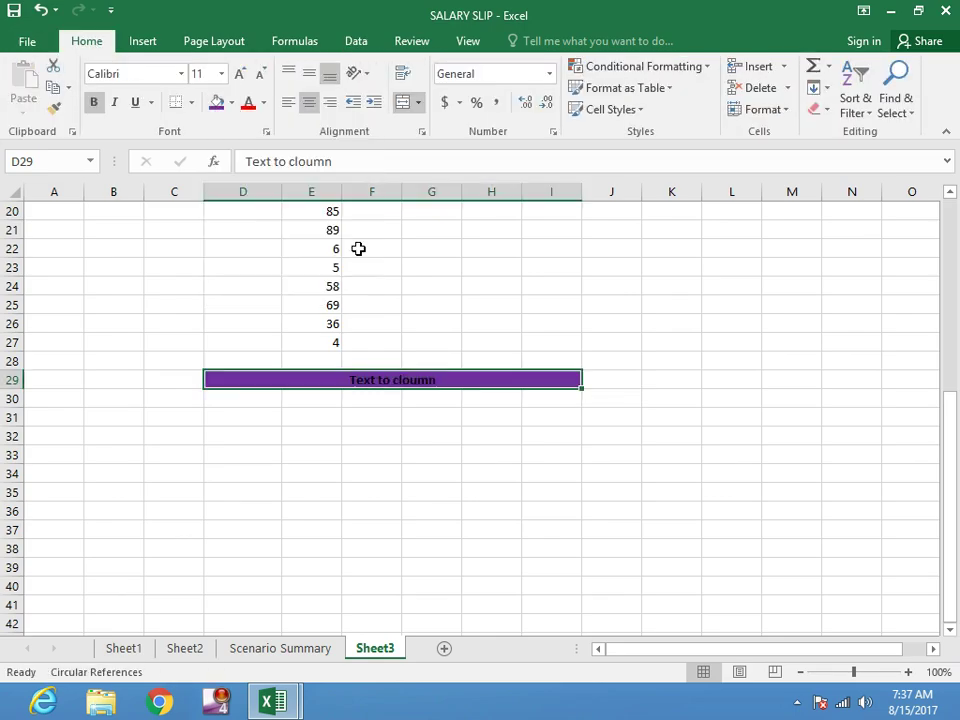
left_click(245, 104)
left_click(384, 463)
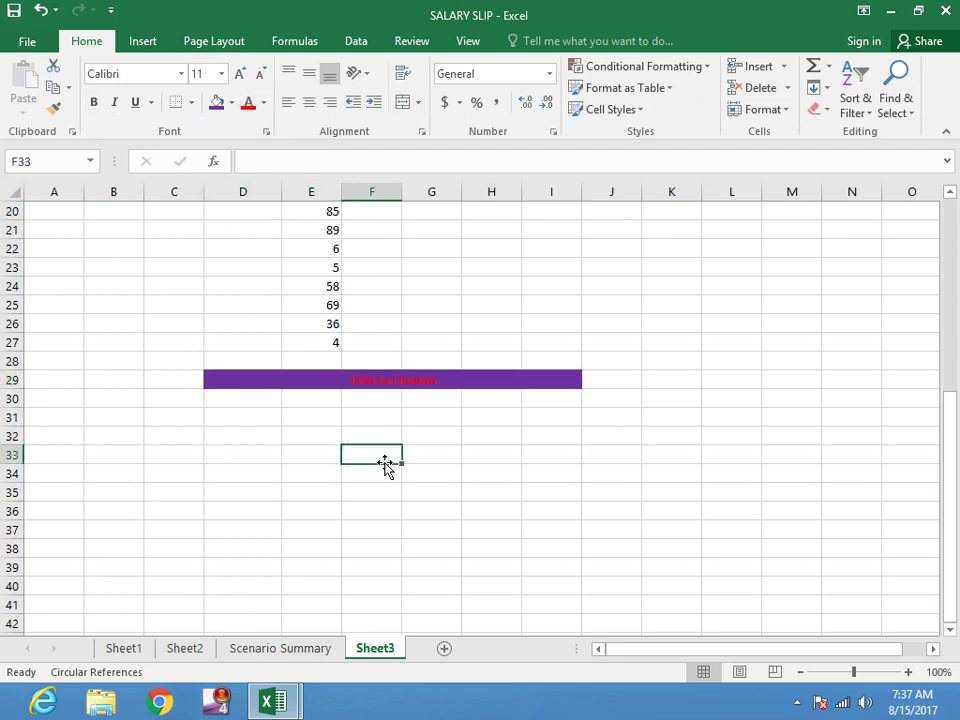
Step: Type 'ram geeta seeta jiya riya diya ankit sankit mohan' into cell D32
left_click(260, 431)
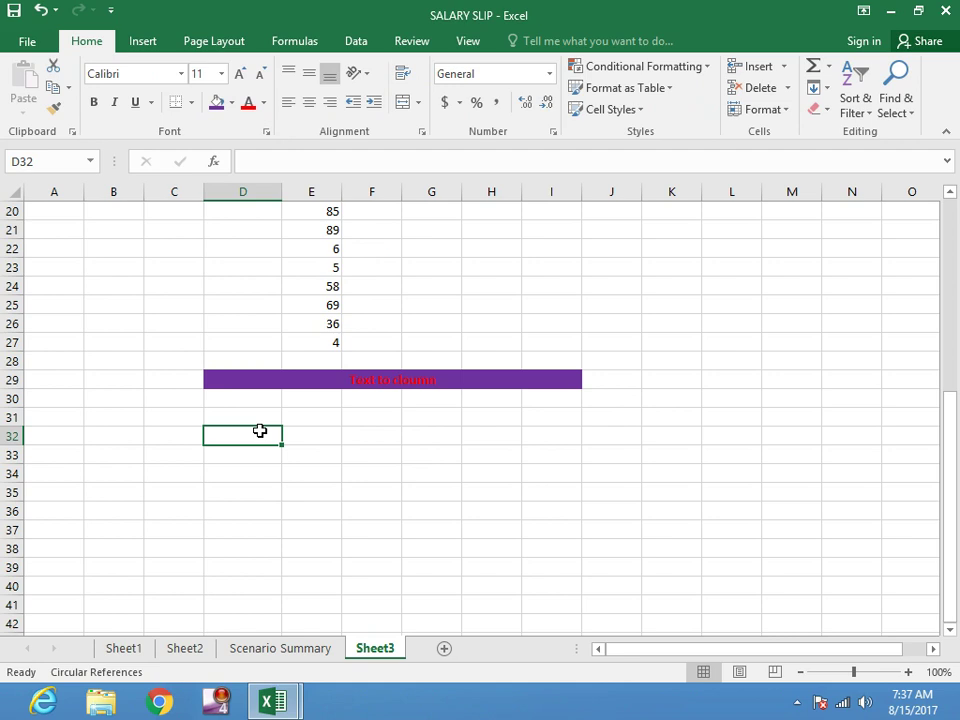
type("ram")
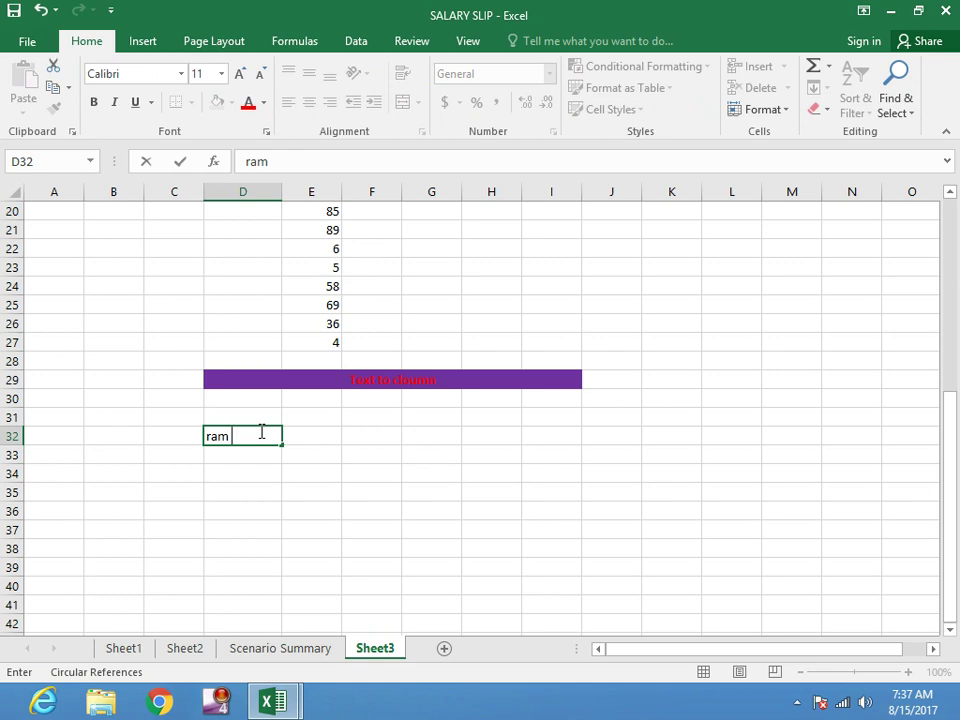
type(" geeta ")
type("s")
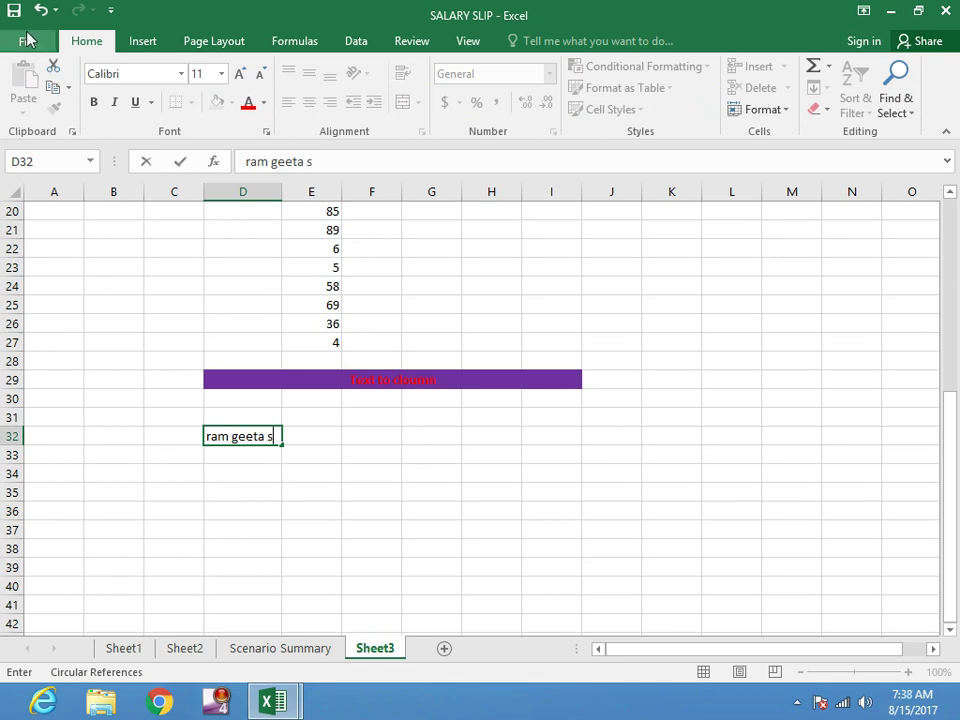
type("eeta ")
type("jiya ri")
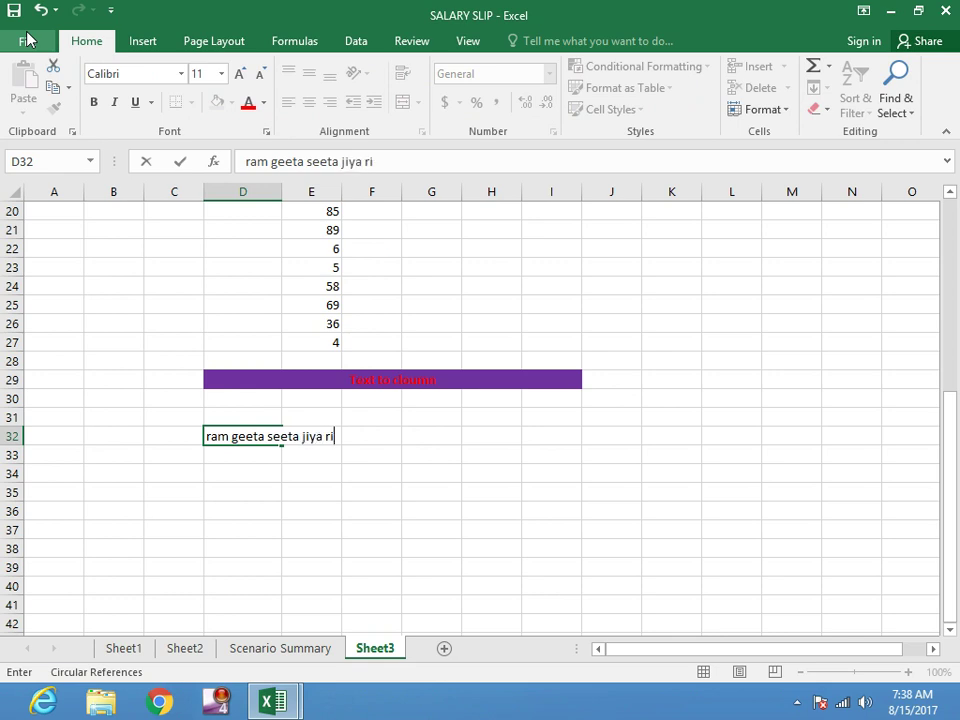
type("ya di")
type("ya a")
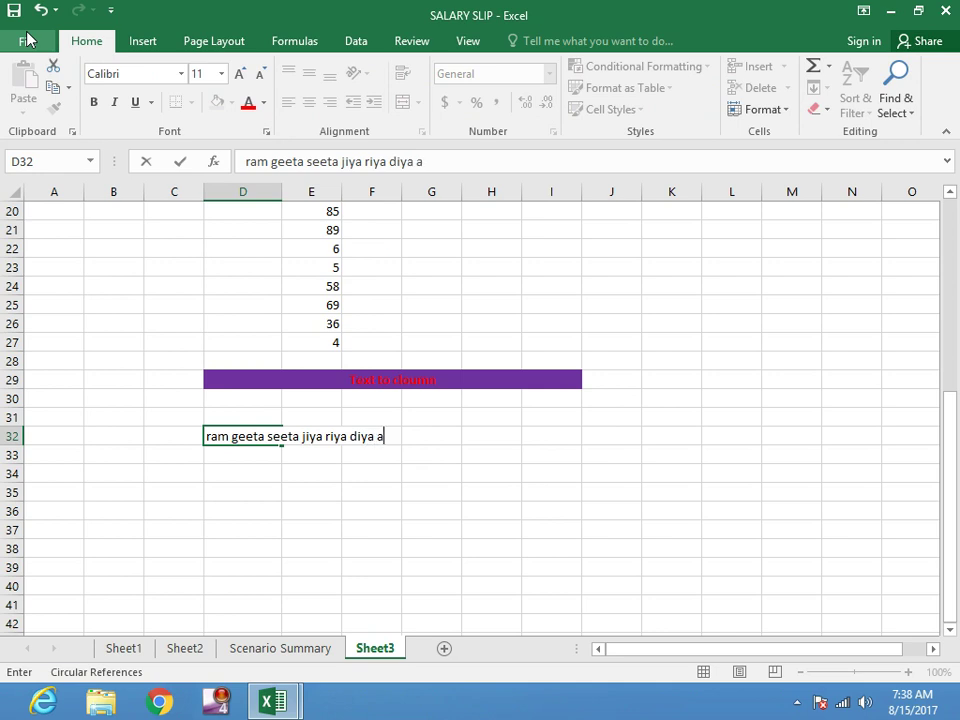
type("nkit s")
type("ankit m")
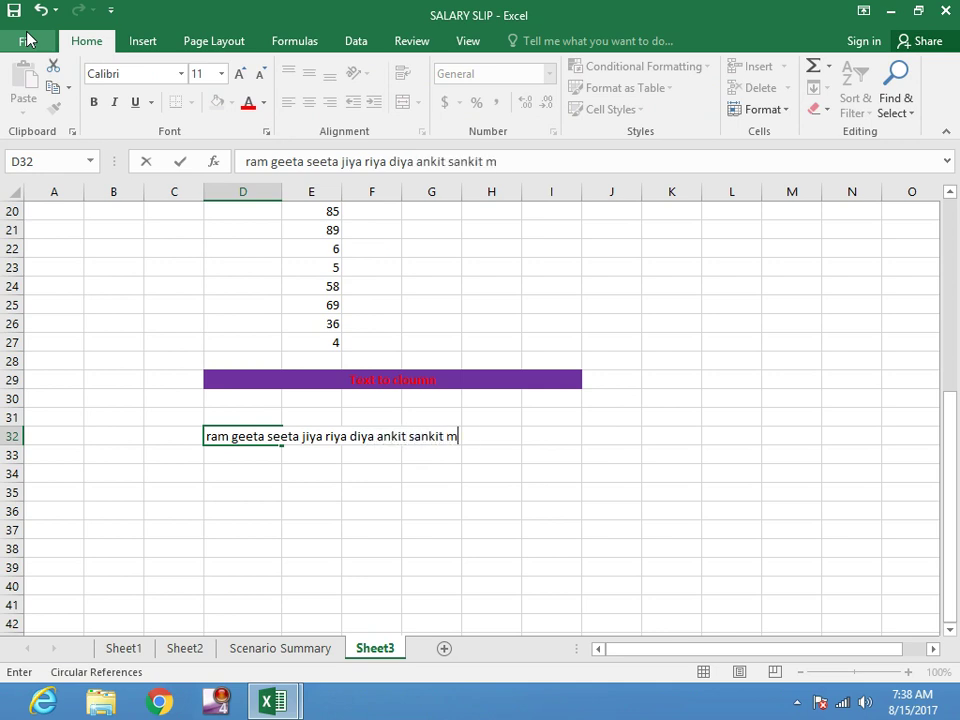
type("ohan")
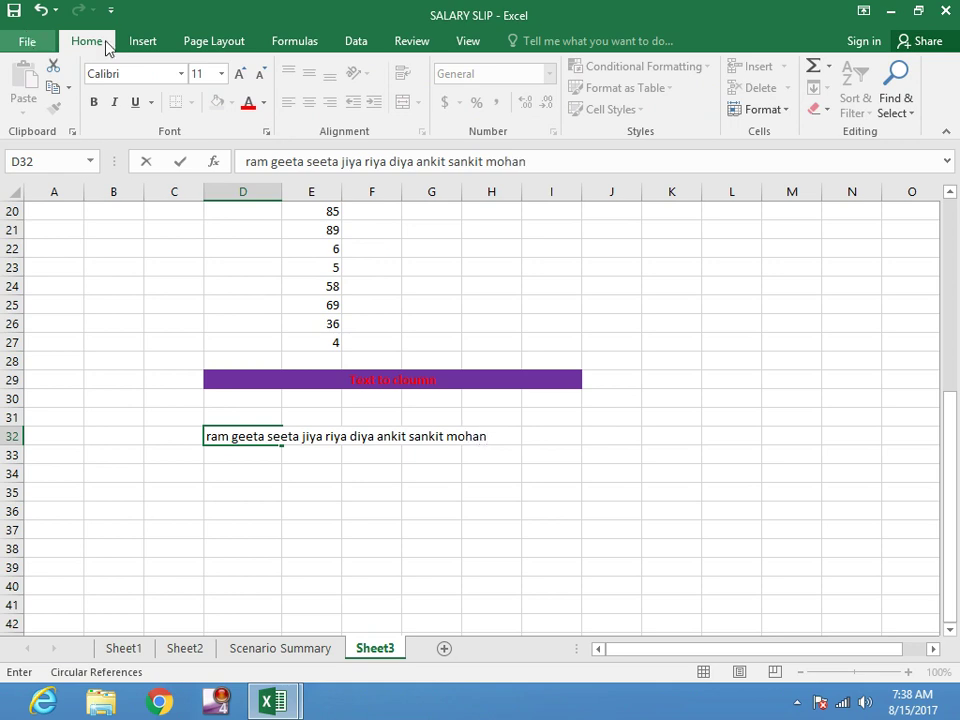
left_click(275, 519)
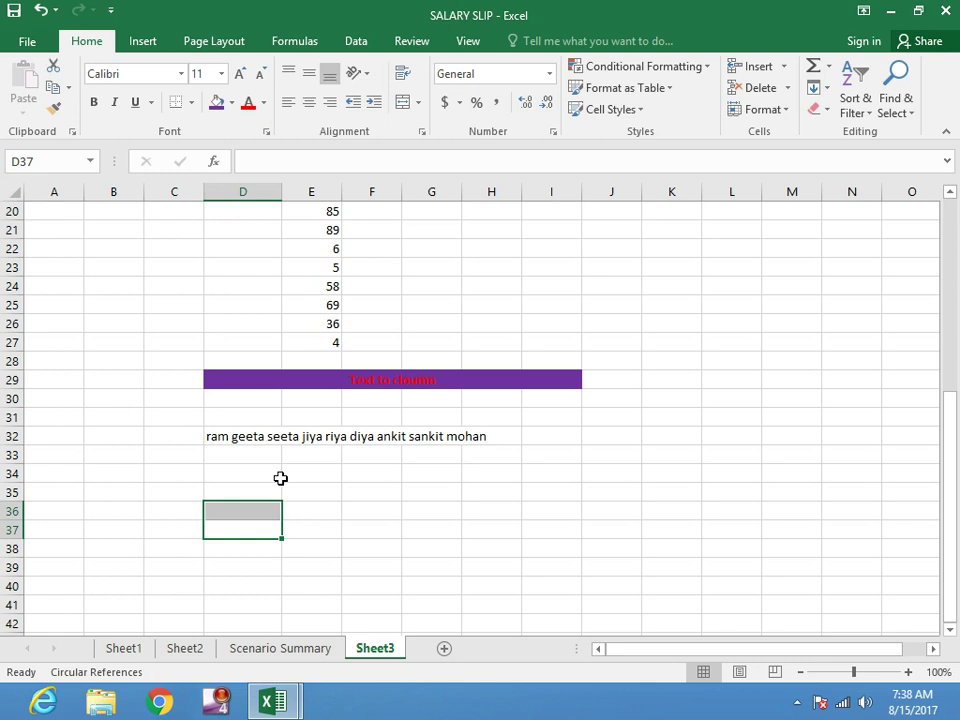
left_click(283, 472)
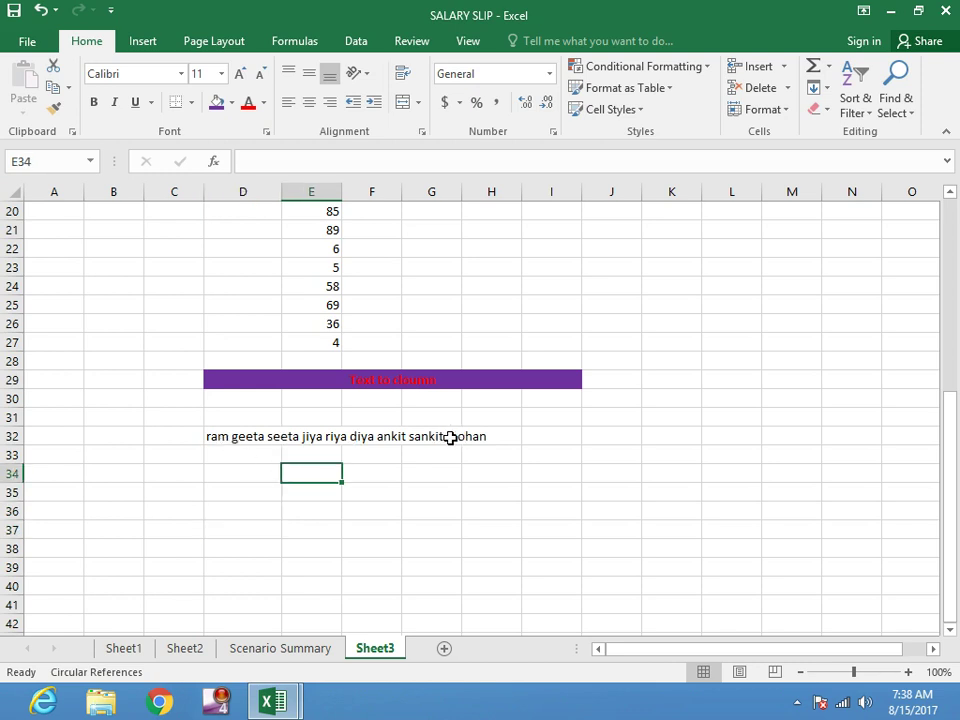
left_click(231, 438)
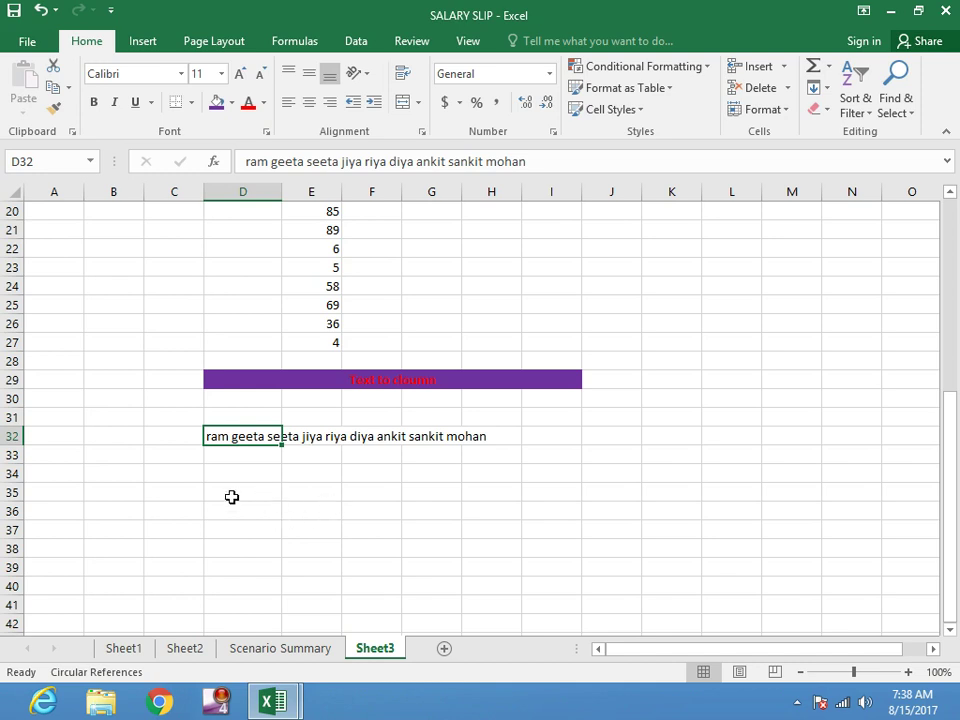
left_click(244, 484)
left_click(214, 437)
left_click_drag(471, 437, 231, 437)
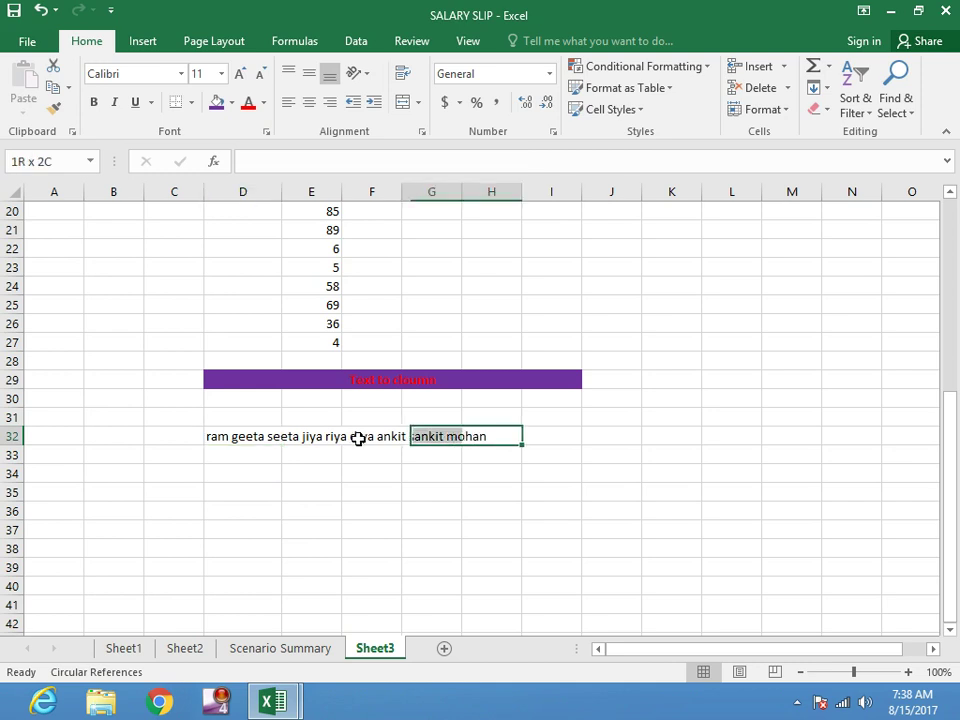
left_click(250, 535)
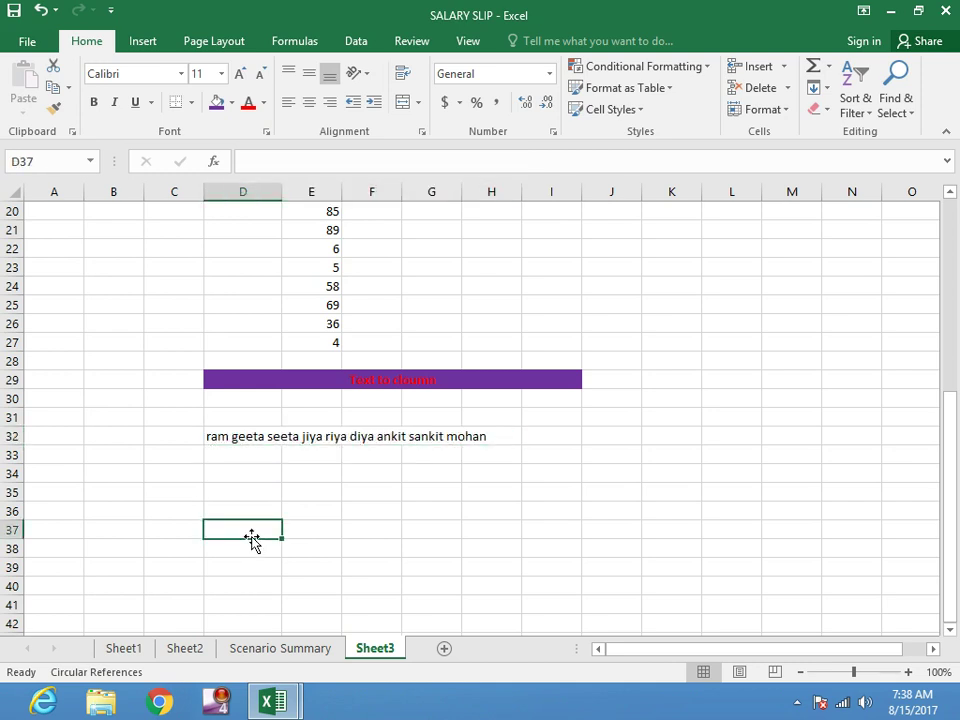
left_click(241, 439)
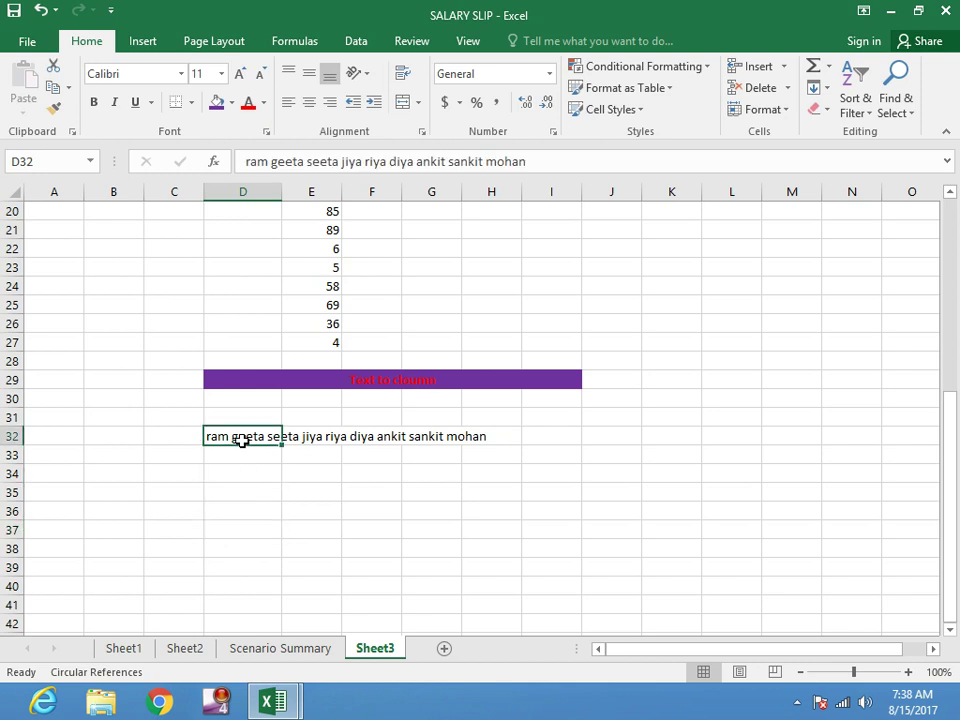
left_click(356, 41)
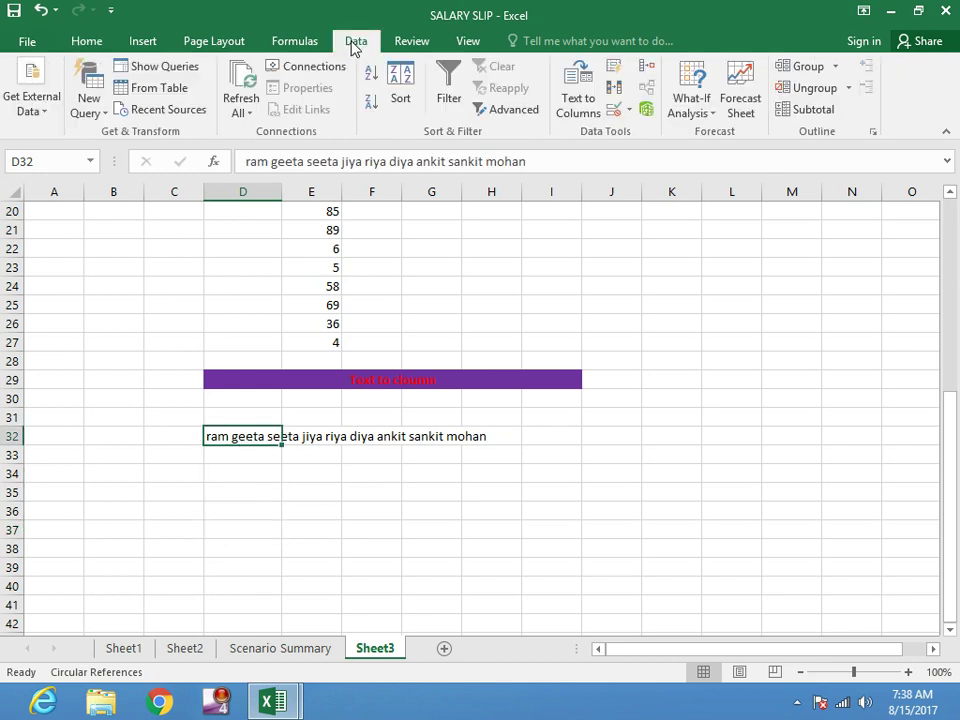
Step: Use Text to Columns with fixed width to spread D32's names across D32:L32
left_click(587, 107)
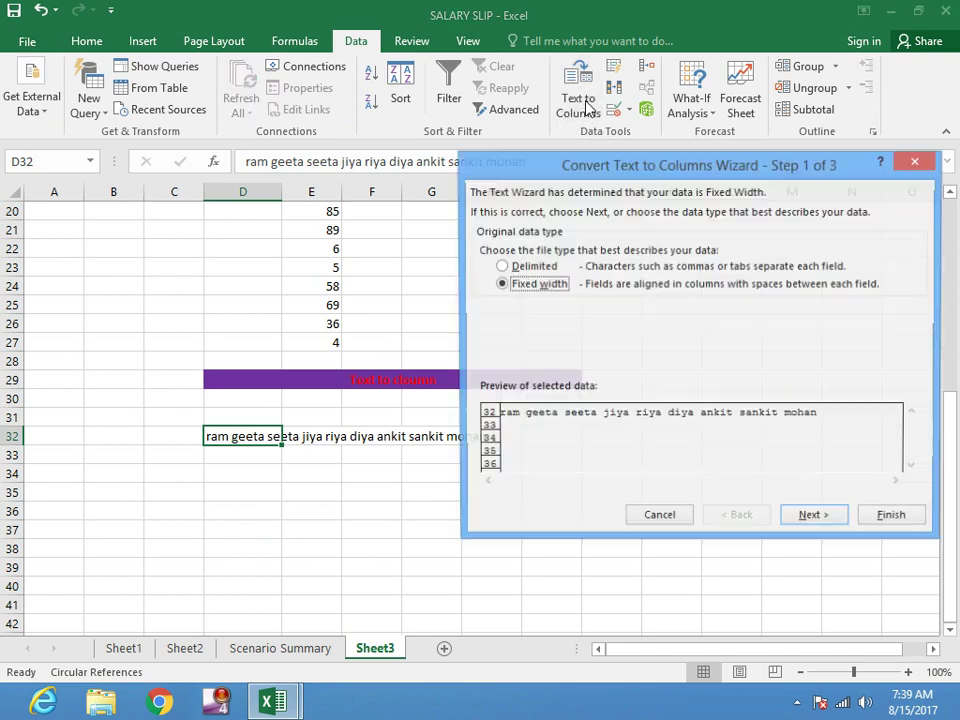
left_click_drag(580, 178, 473, 171)
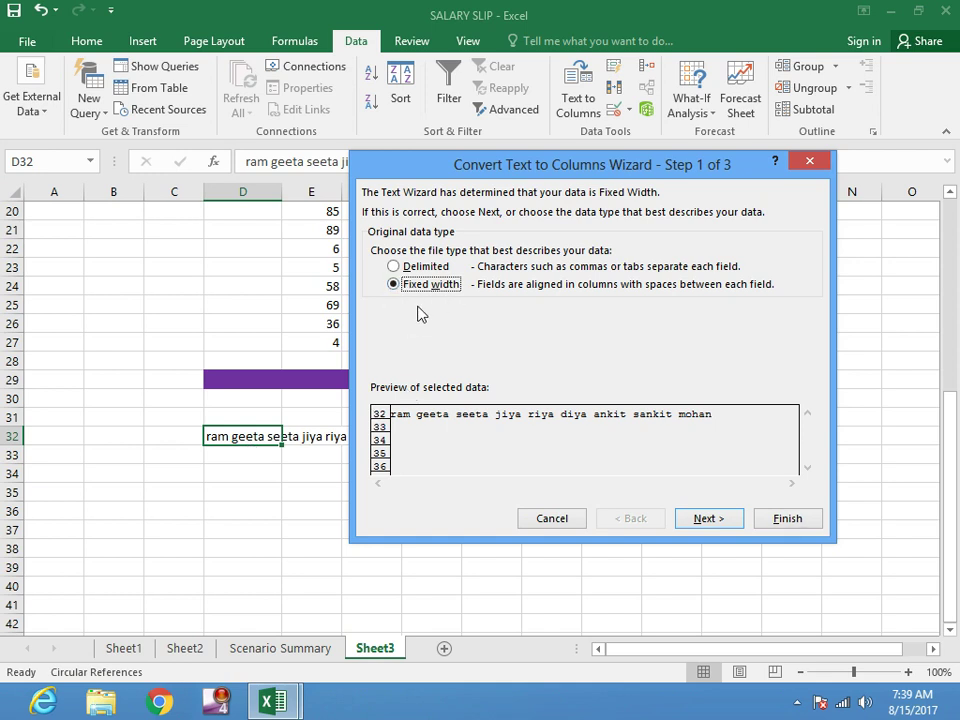
left_click(705, 518)
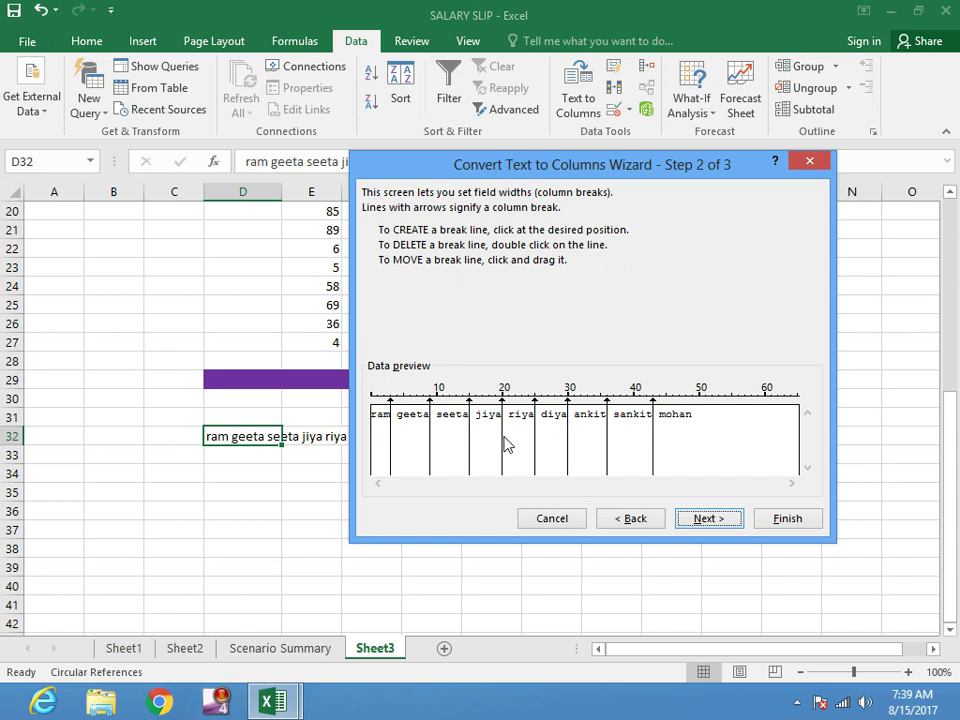
left_click(711, 525)
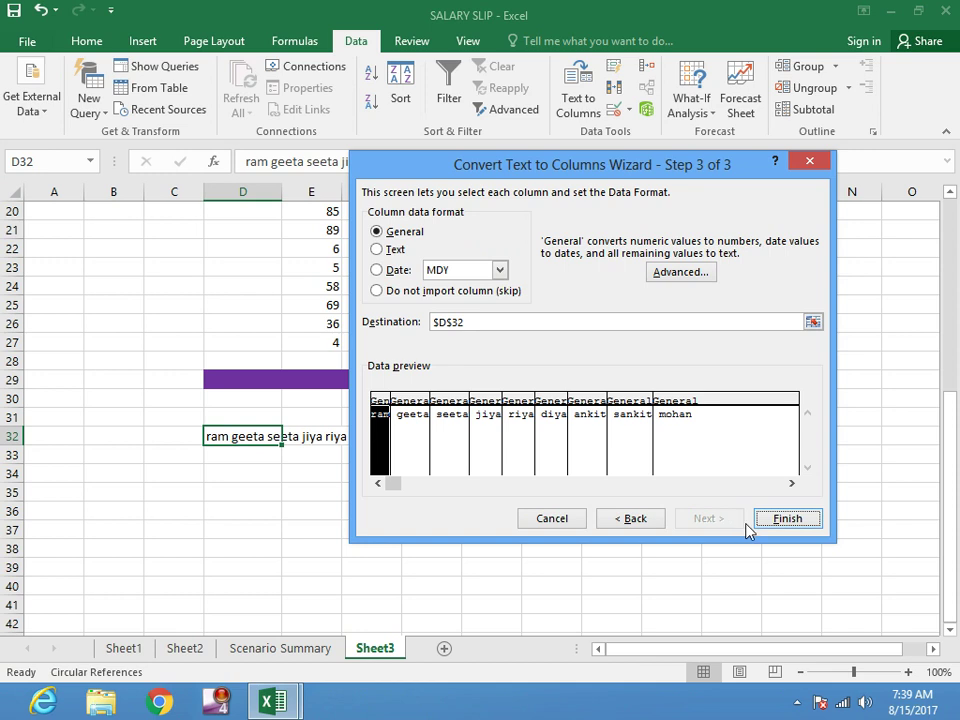
left_click(786, 519)
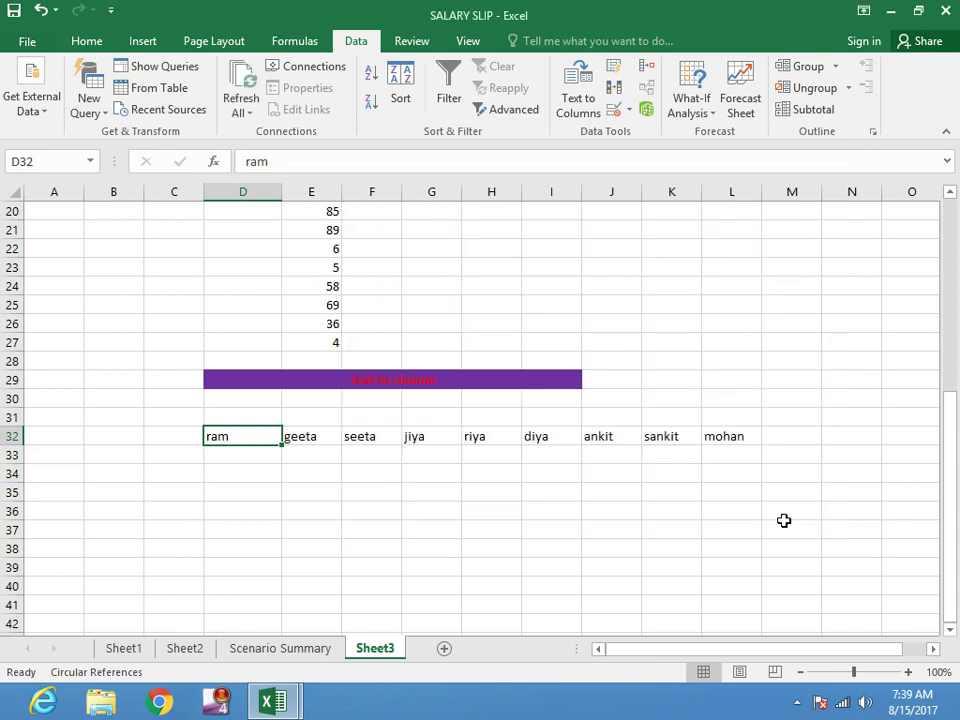
Step: Copy the Auto fill option / across worksheet heading block with Ctrl+C
left_click(482, 570)
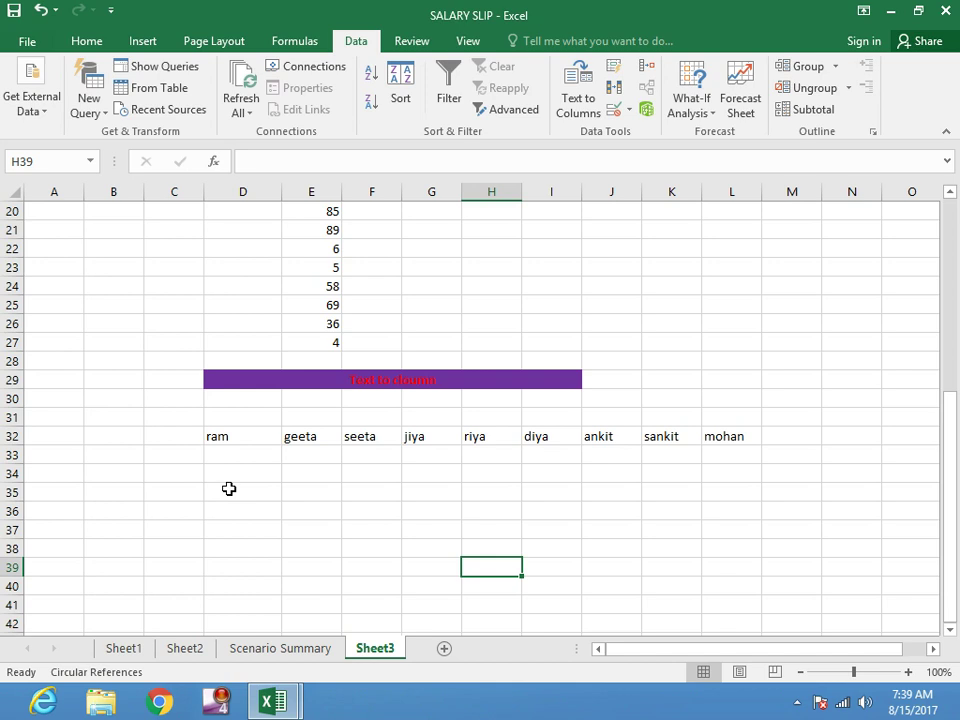
key("ctrl+c")
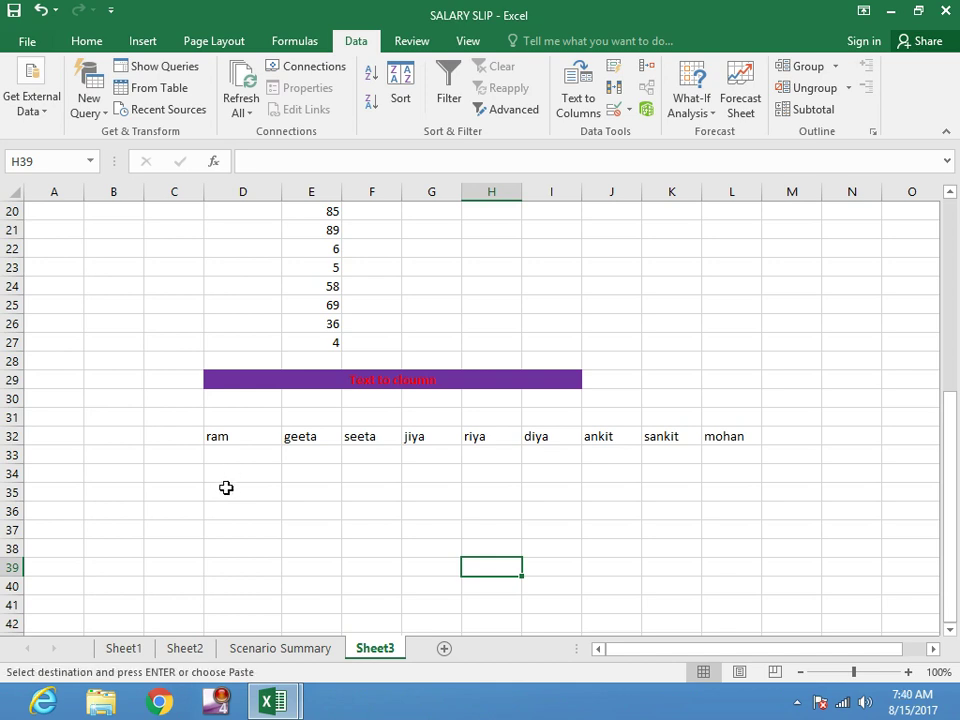
Step: Paste the Auto fill option heading block at D35 and give it a green fill
left_click(226, 490)
key("ctrl+v")
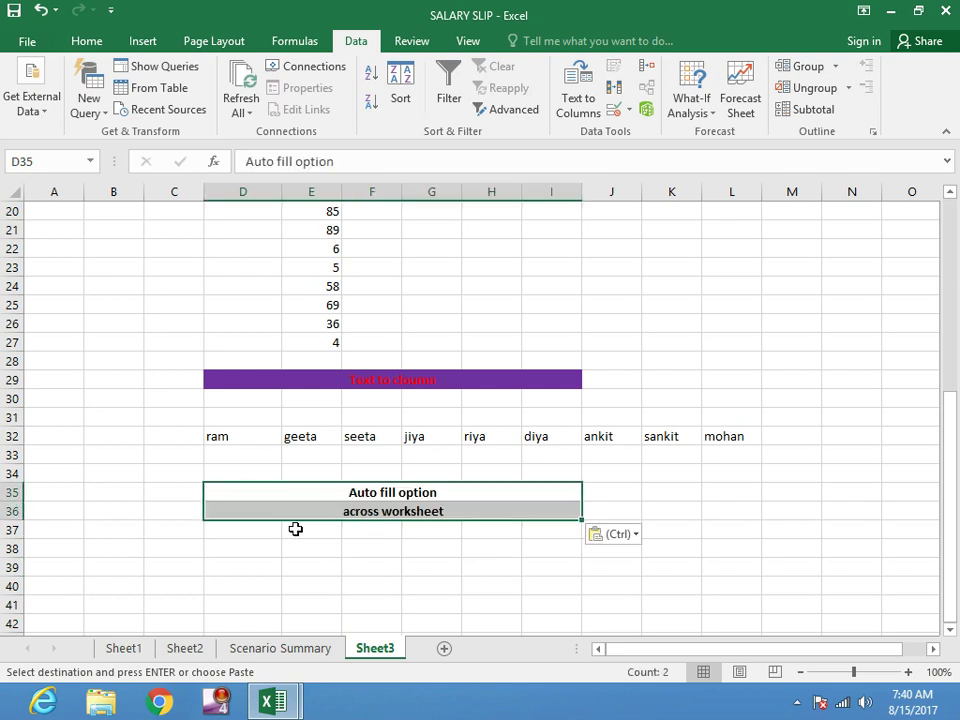
left_click(80, 44)
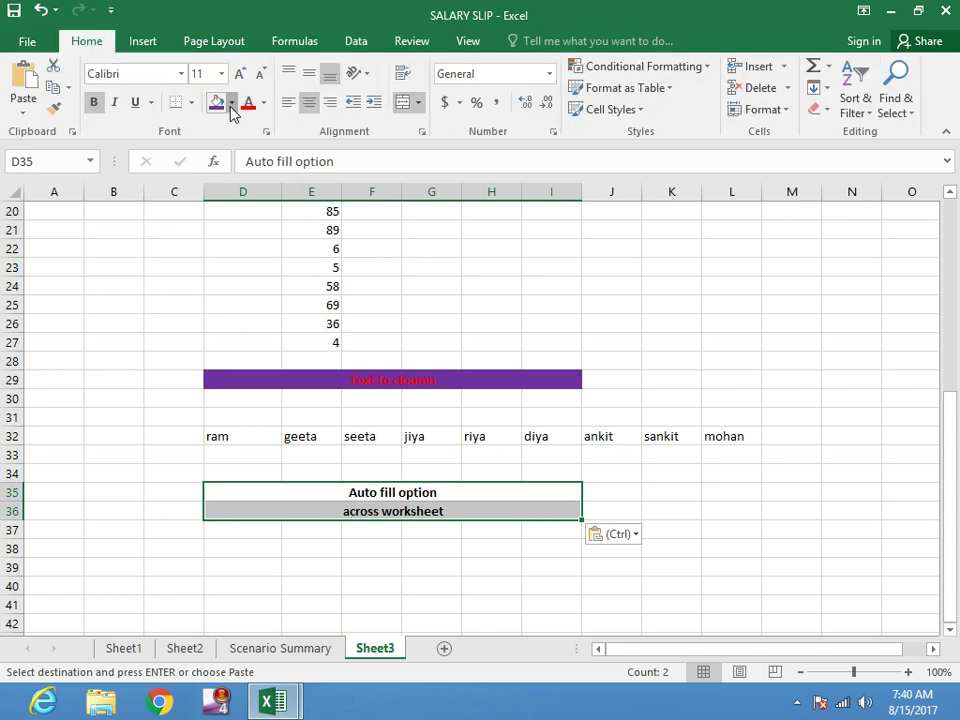
left_click(231, 102)
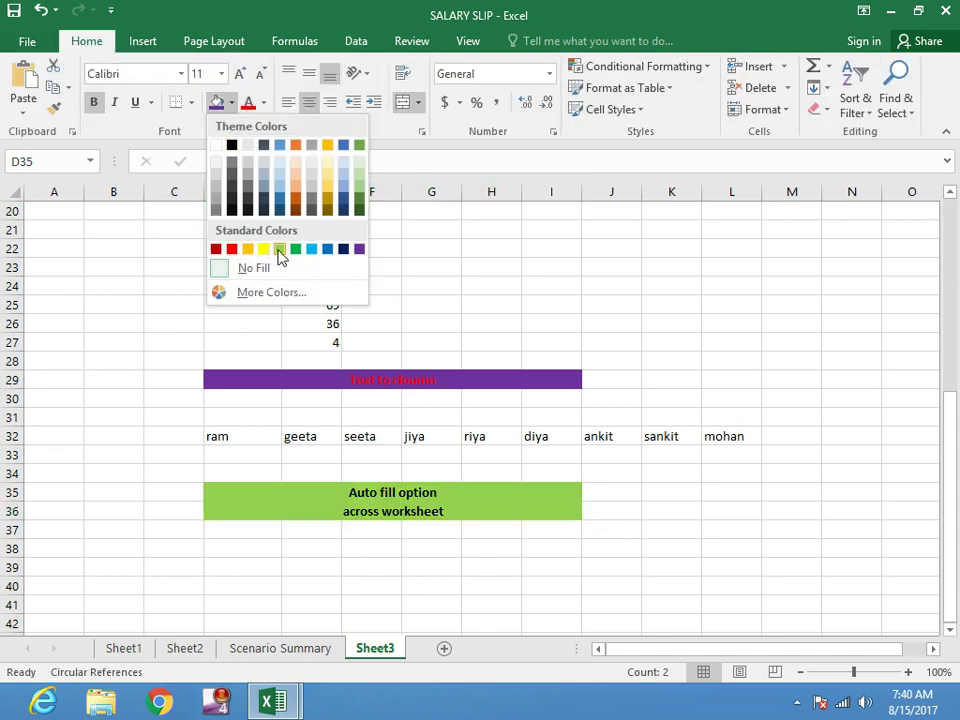
left_click(280, 252)
scroll(617, 559, "down", 1)
scroll(500, 520, "down", 1)
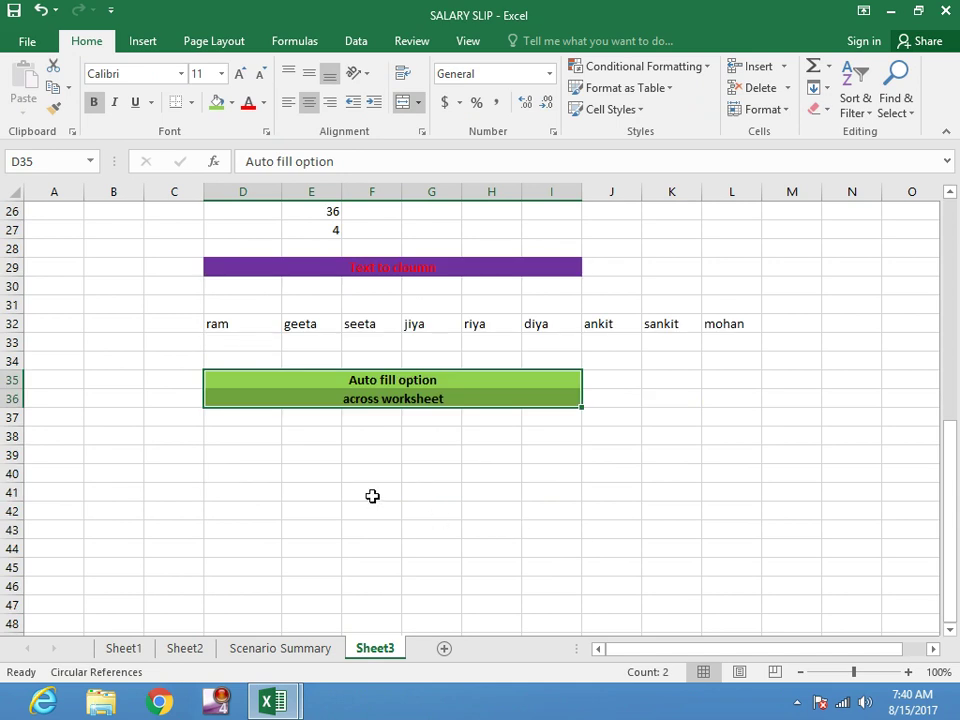
left_click(363, 492)
scroll(273, 470, "down", 1)
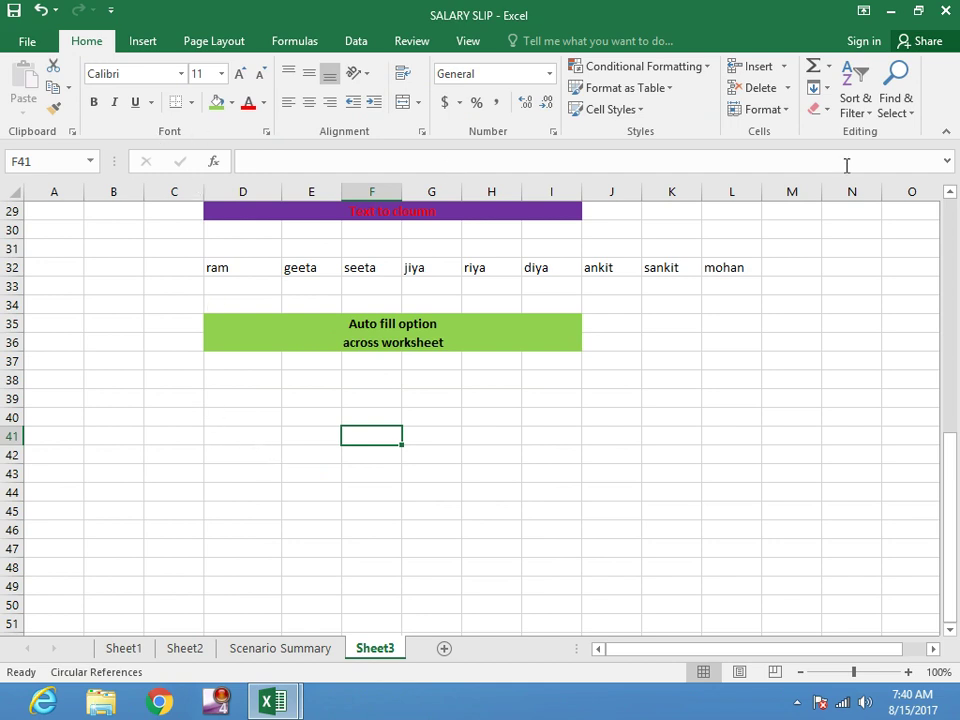
Step: Enter 5 in D39 and use Fill Down to copy it through D49
left_click(828, 90)
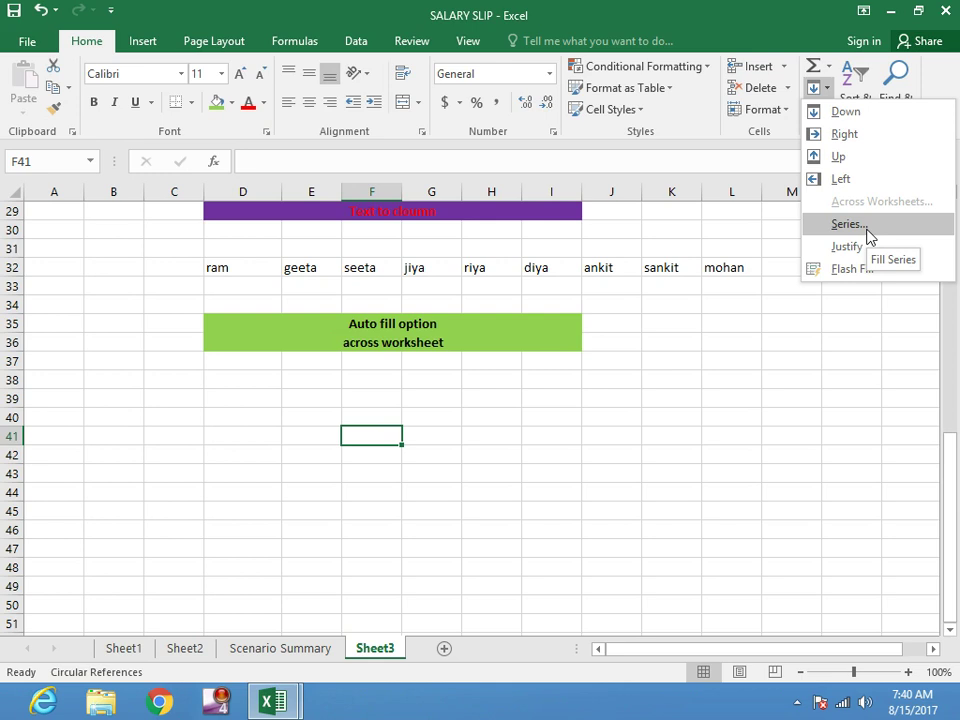
left_click(334, 517)
left_click(246, 397)
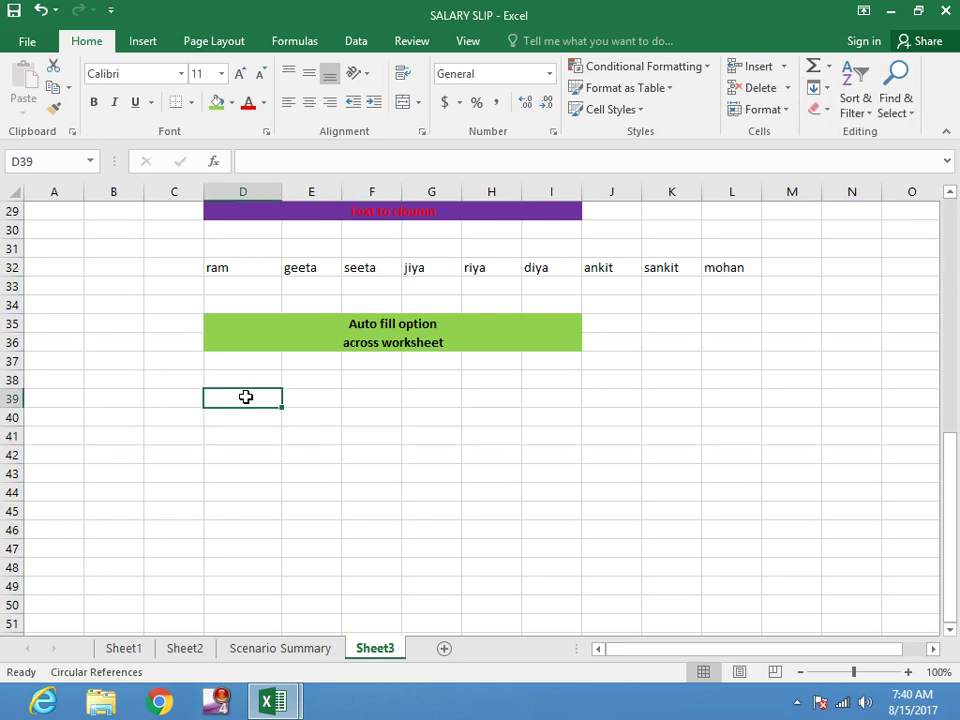
type("5")
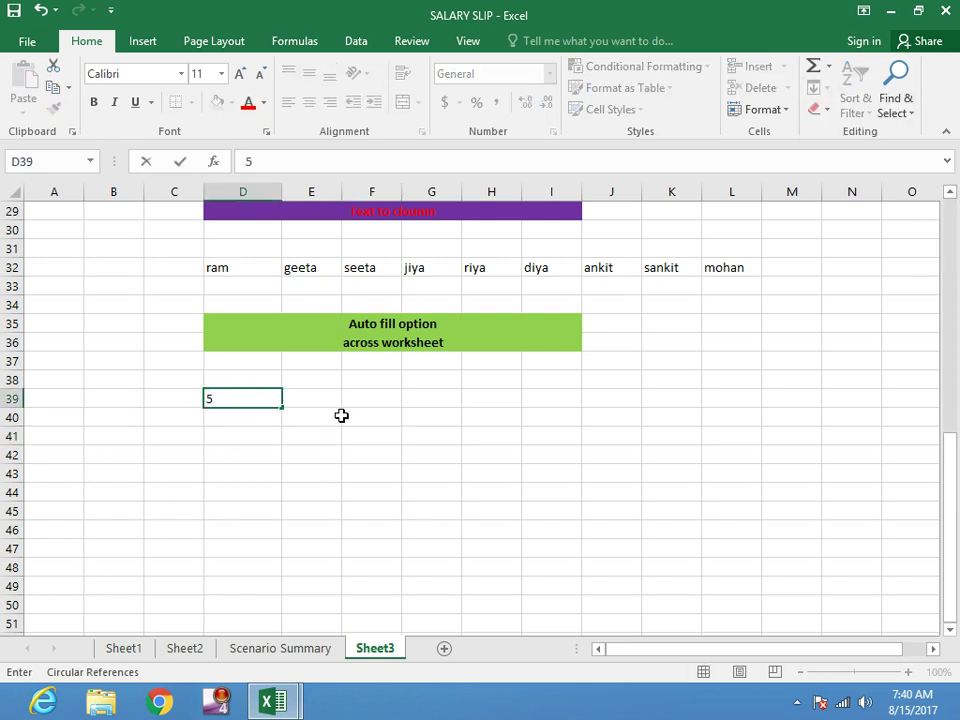
left_click(343, 415)
left_click_drag(243, 400, 243, 585)
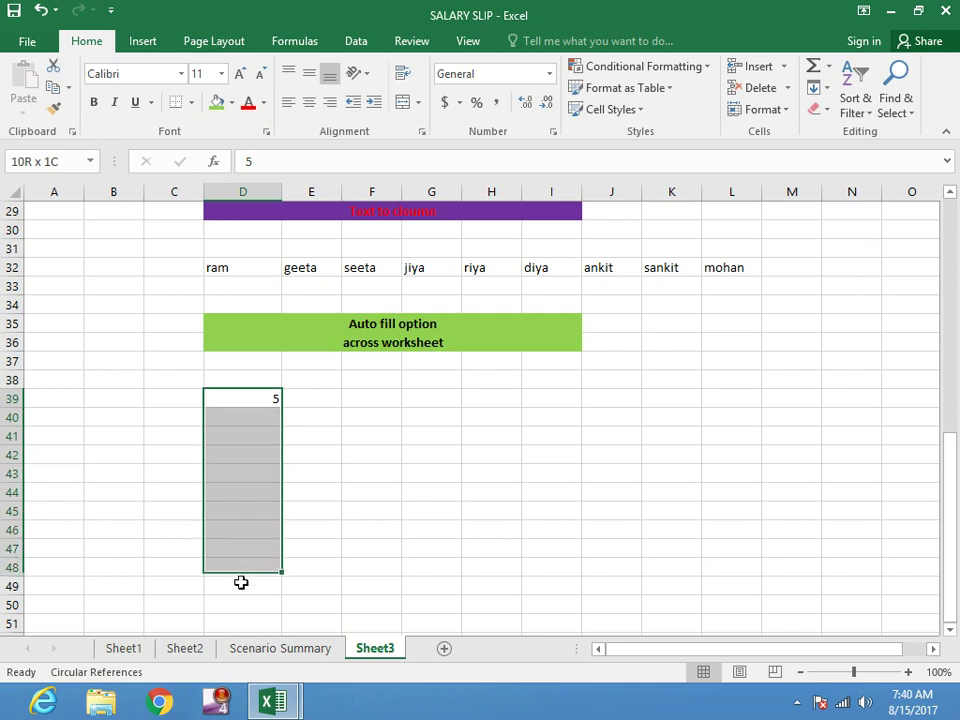
left_click(817, 88)
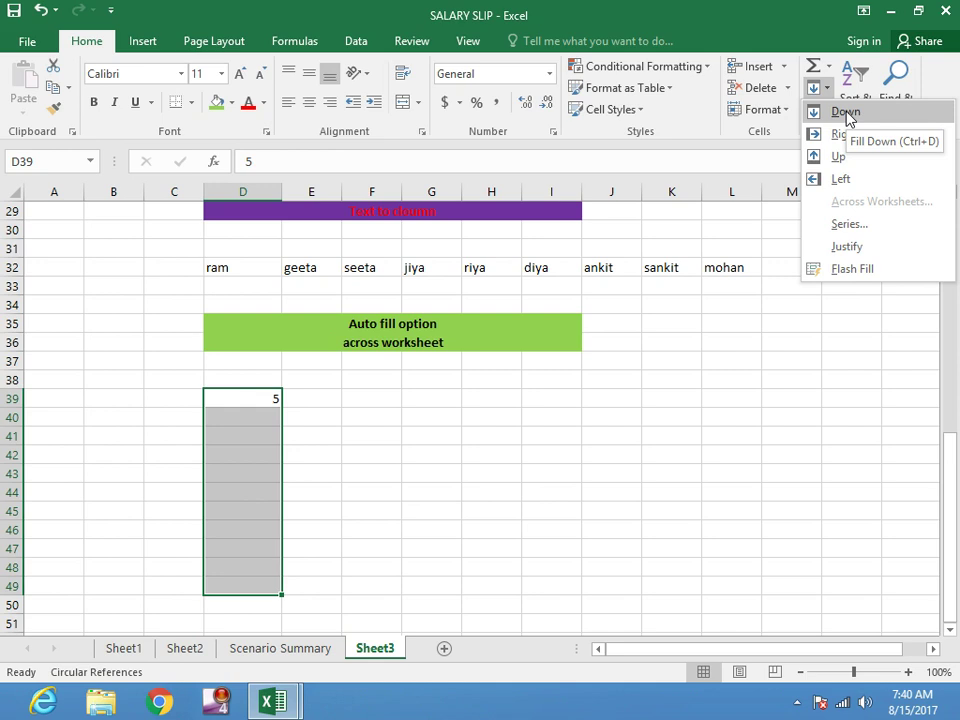
left_click(846, 112)
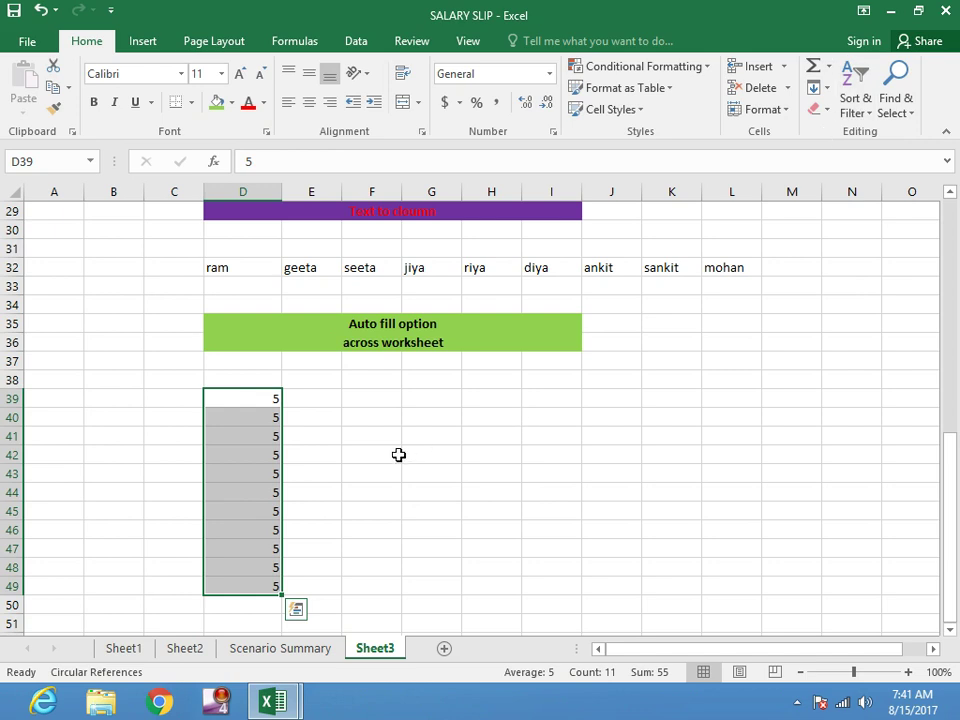
left_click(321, 403)
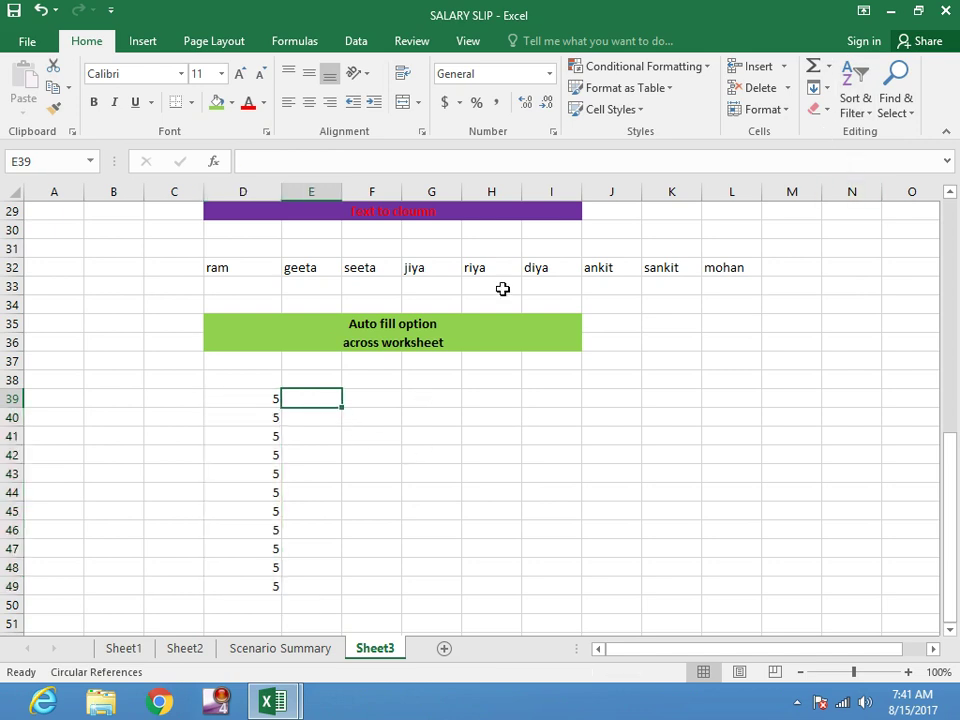
Step: Use Fill Right to copy the 5s across D39:I40
left_click_drag(266, 401, 651, 408)
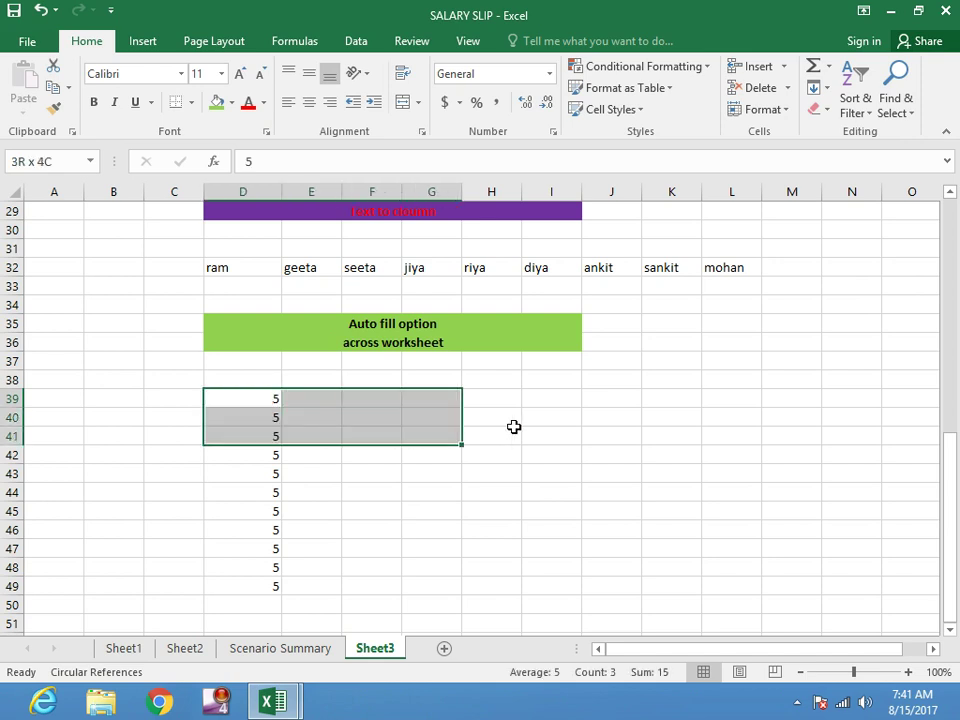
left_click(816, 88)
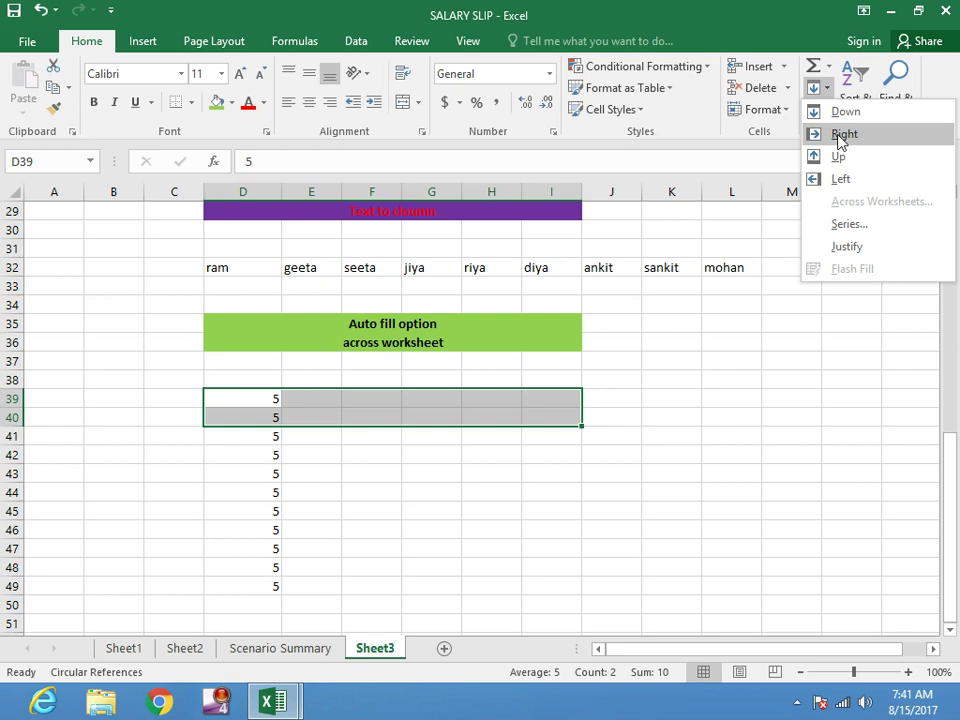
left_click(843, 134)
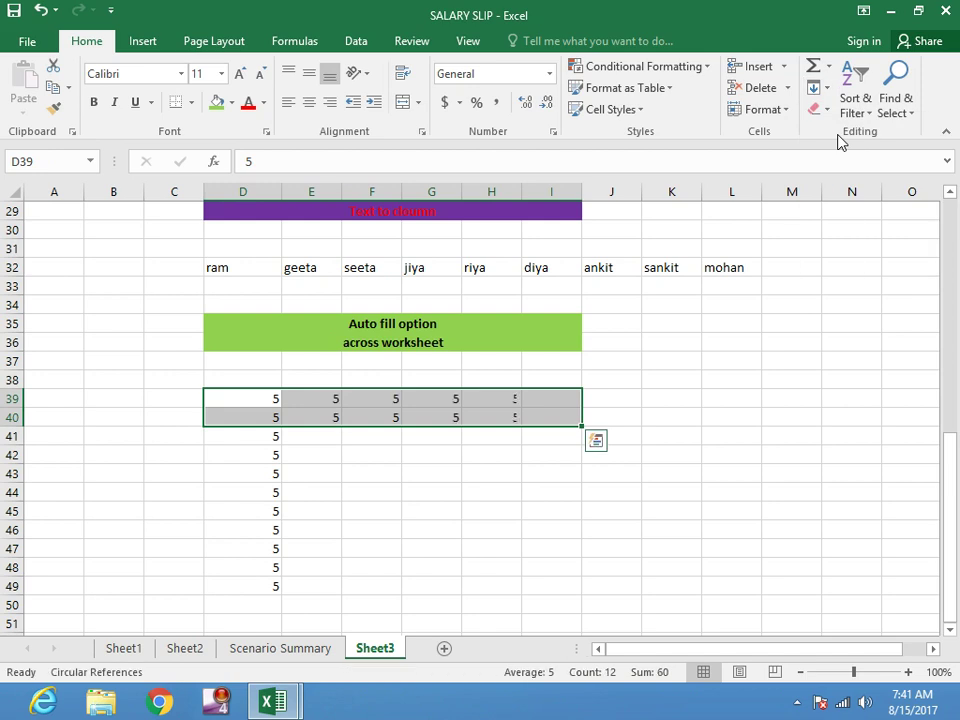
left_click(480, 503)
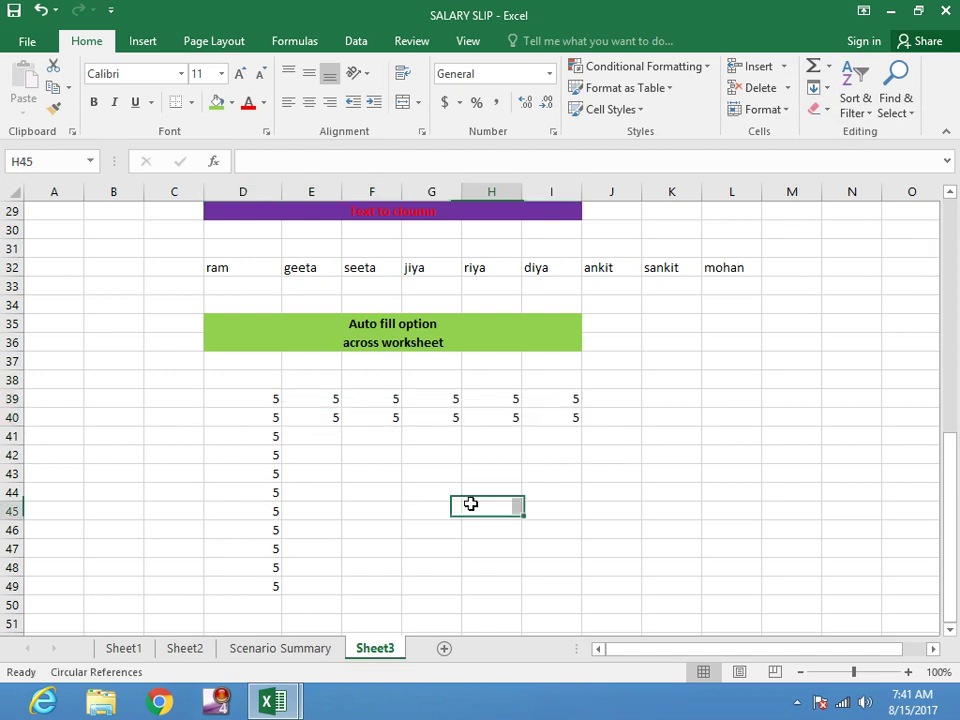
left_click(830, 89)
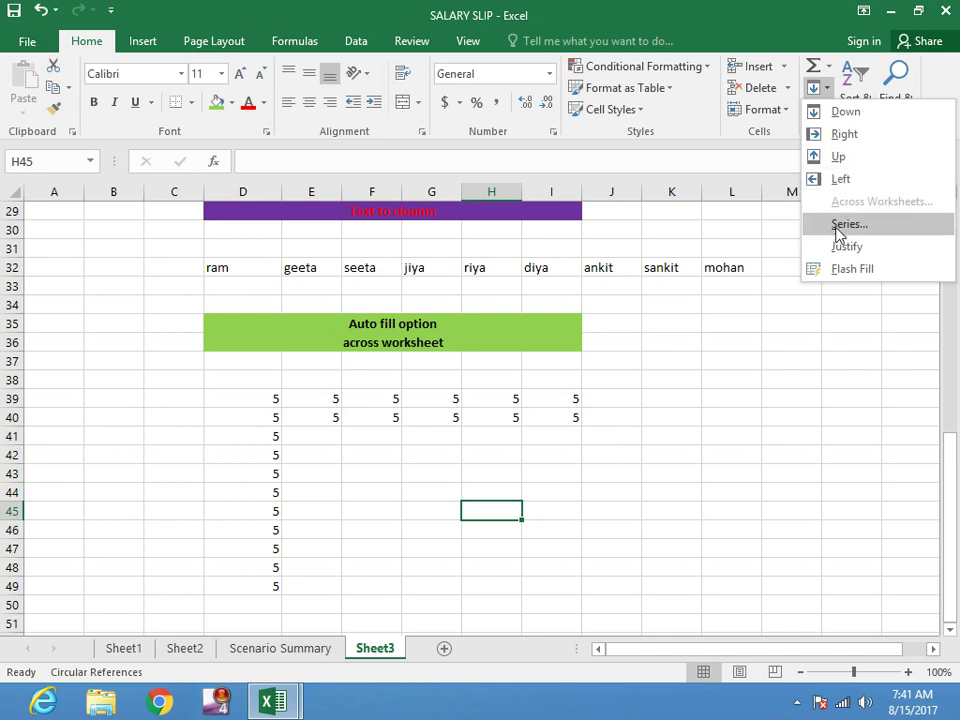
Step: Fill E40 downward as a linear series with step 3 and stop 14, giving 8, 11, 14
left_click(675, 451)
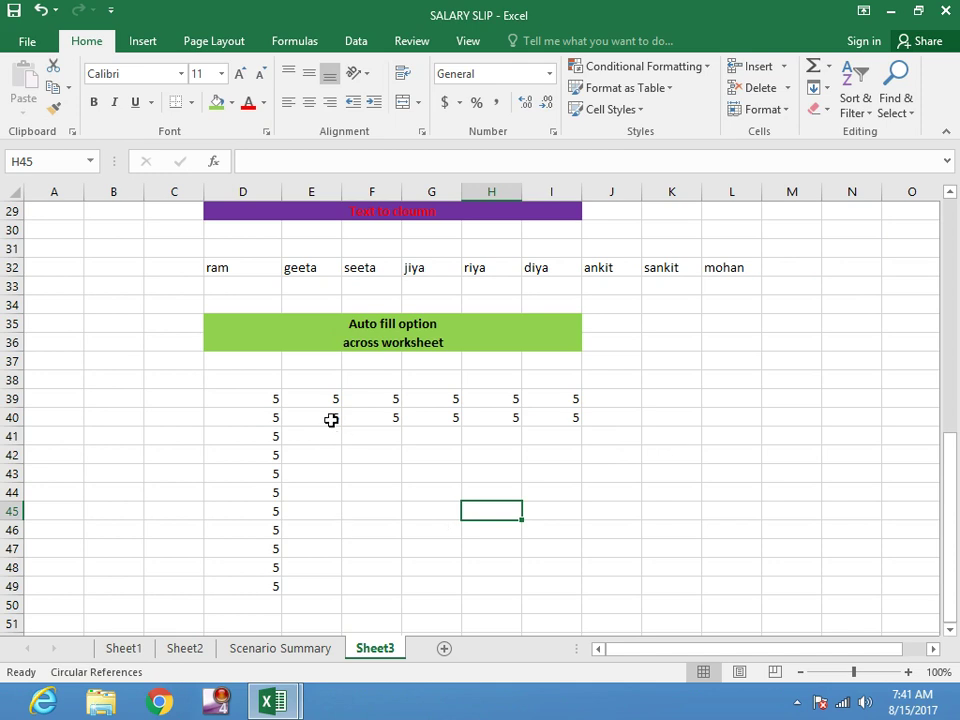
left_click_drag(332, 420, 331, 636)
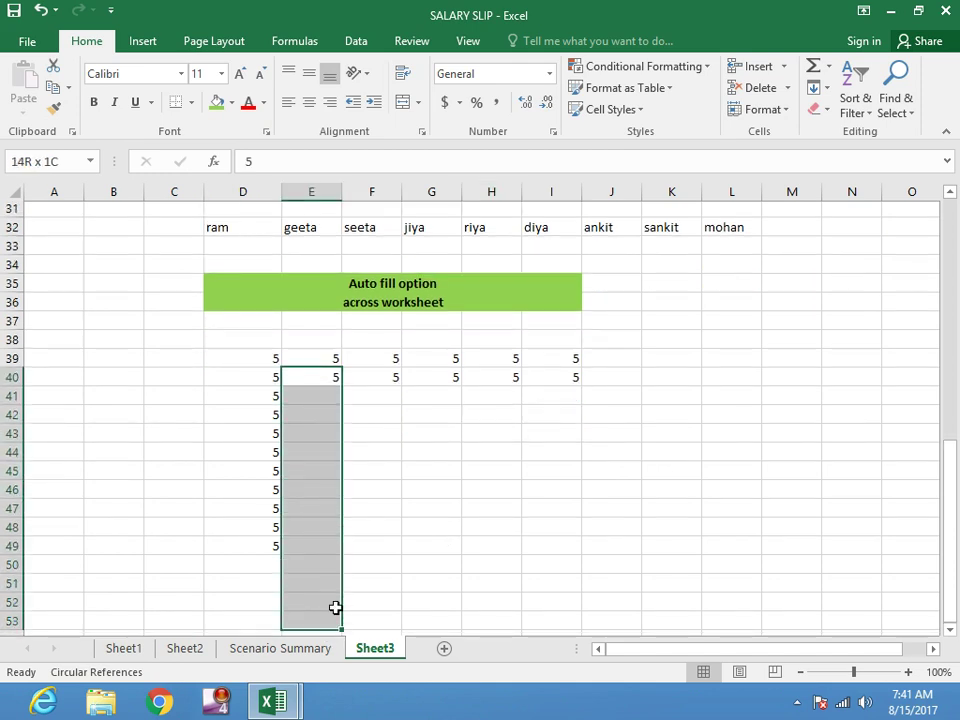
left_click_drag(331, 636, 336, 591)
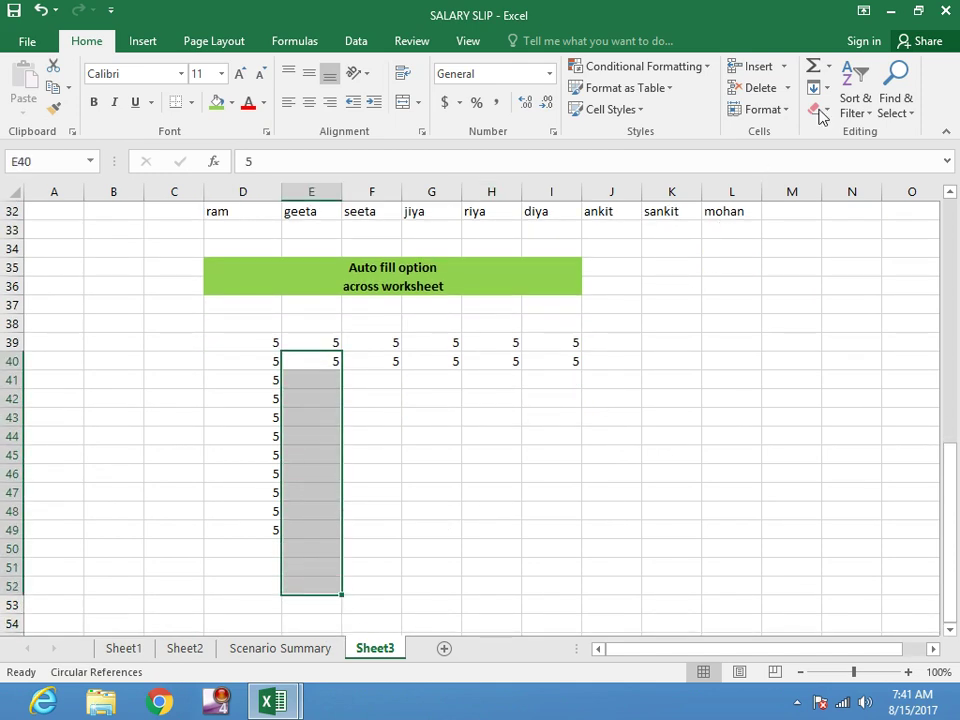
left_click(820, 89)
left_click(846, 228)
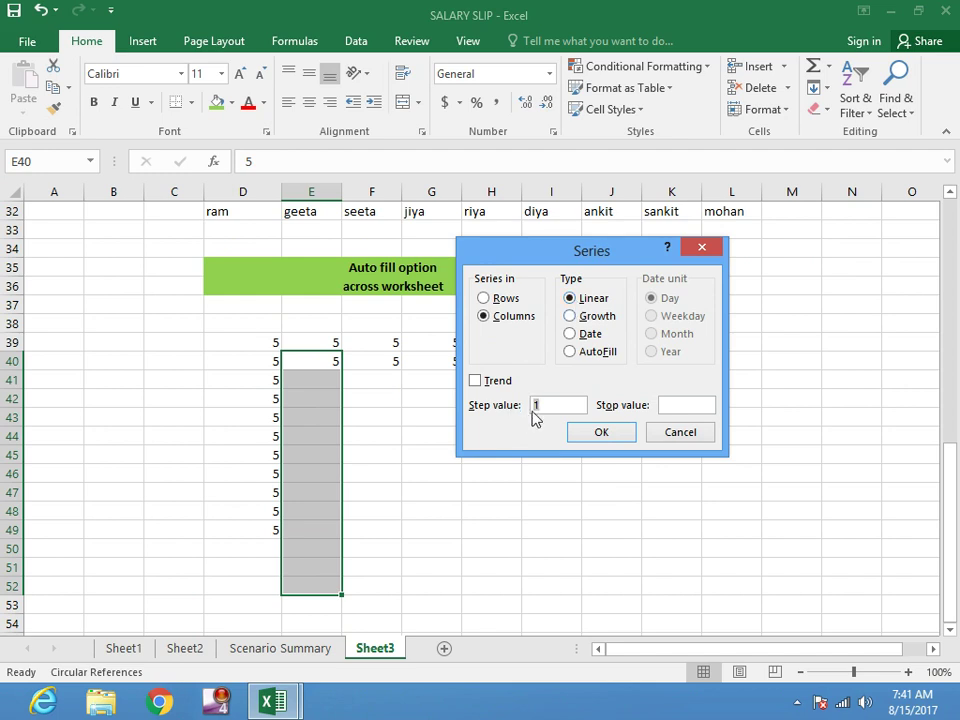
left_click(550, 404)
left_click(670, 404)
left_click(600, 433)
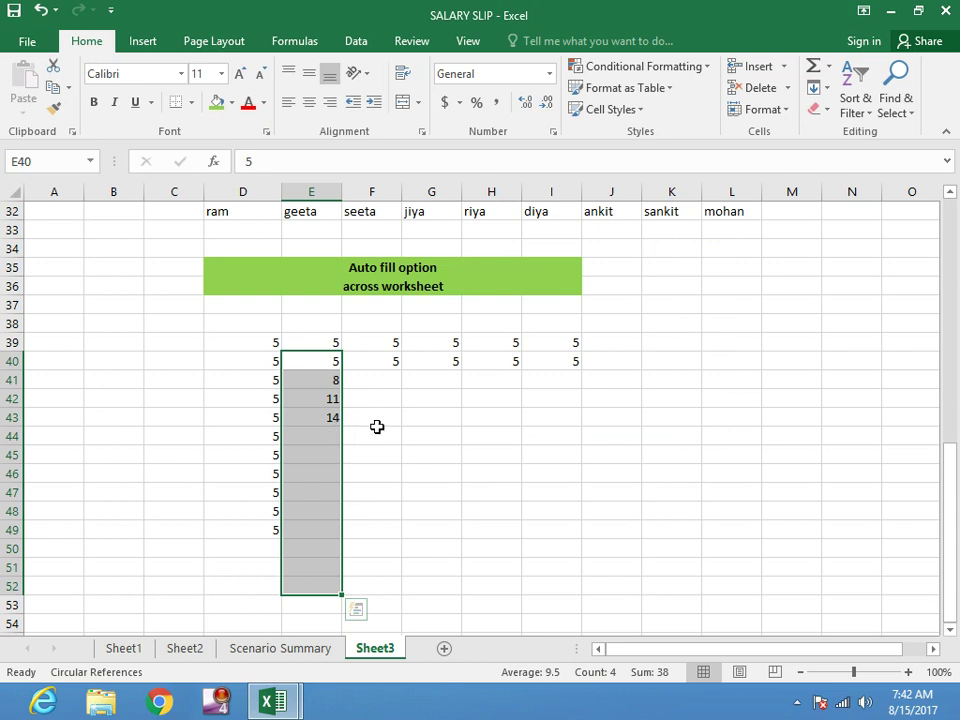
Step: Fill F40:F51 as a growth series with step 2, producing 10 and 20 after 5
left_click(376, 428)
left_click_drag(390, 363, 381, 567)
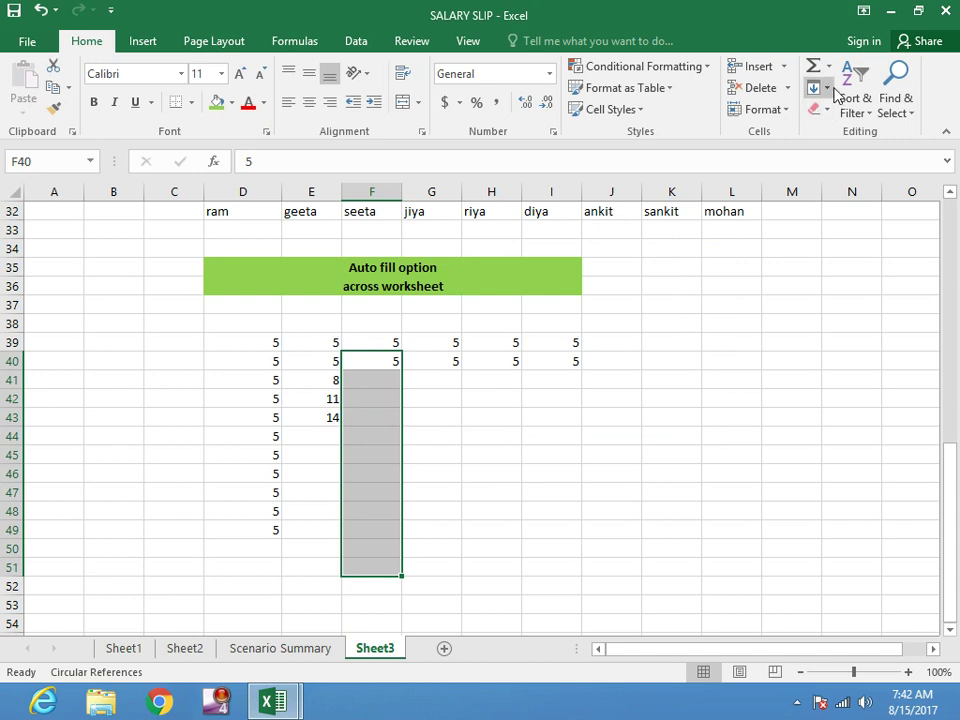
left_click(818, 88)
left_click(846, 226)
left_click(570, 317)
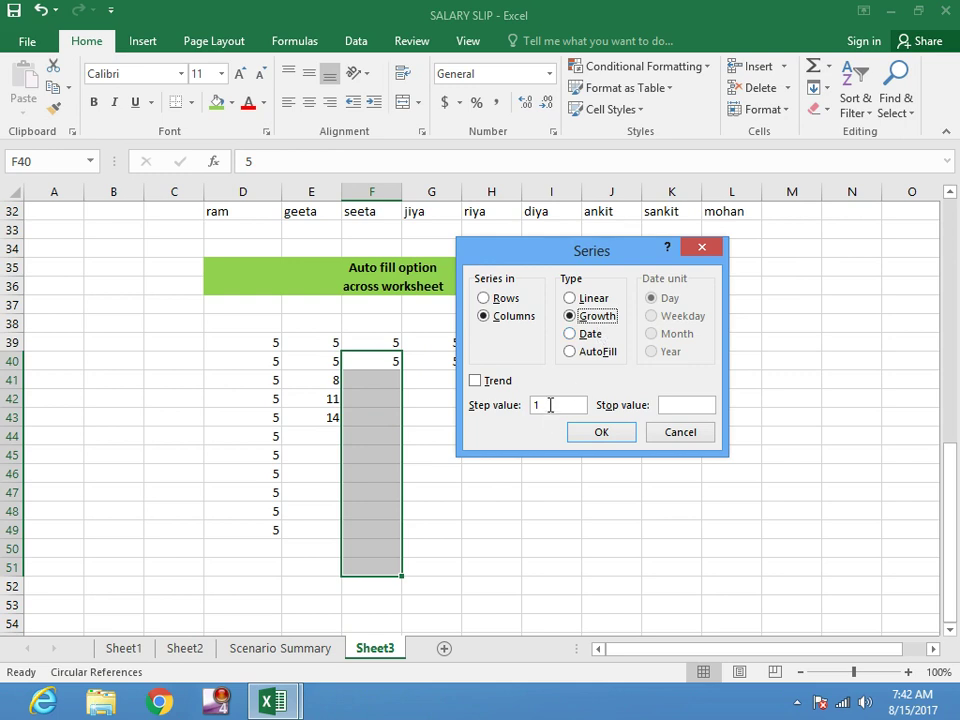
double_click(551, 404)
left_click(603, 434)
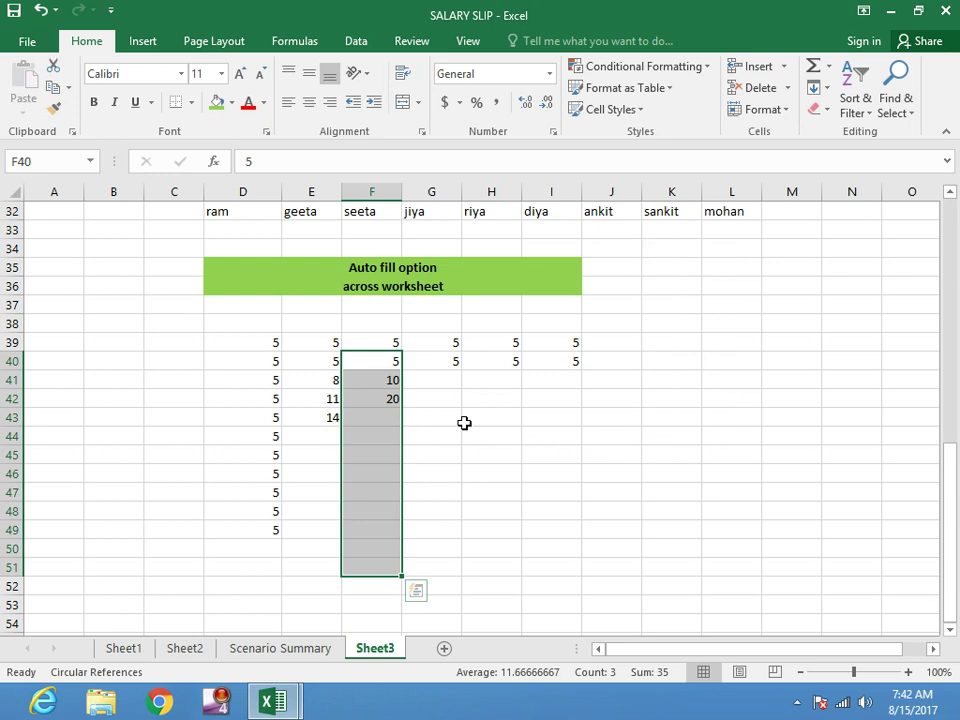
left_click(510, 432)
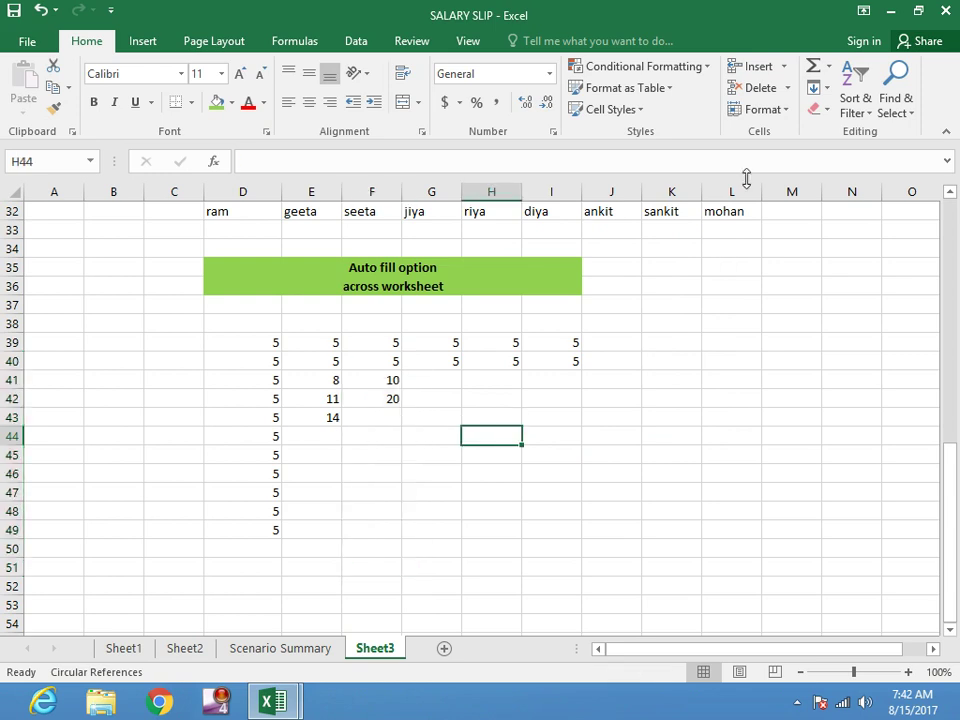
left_click(826, 88)
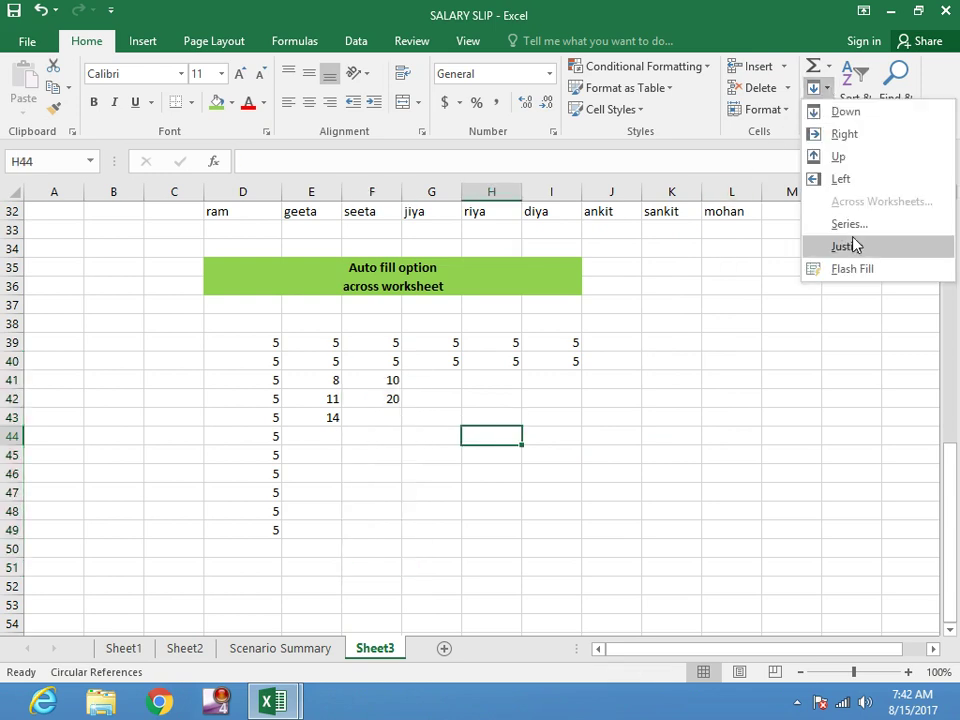
key("Escape")
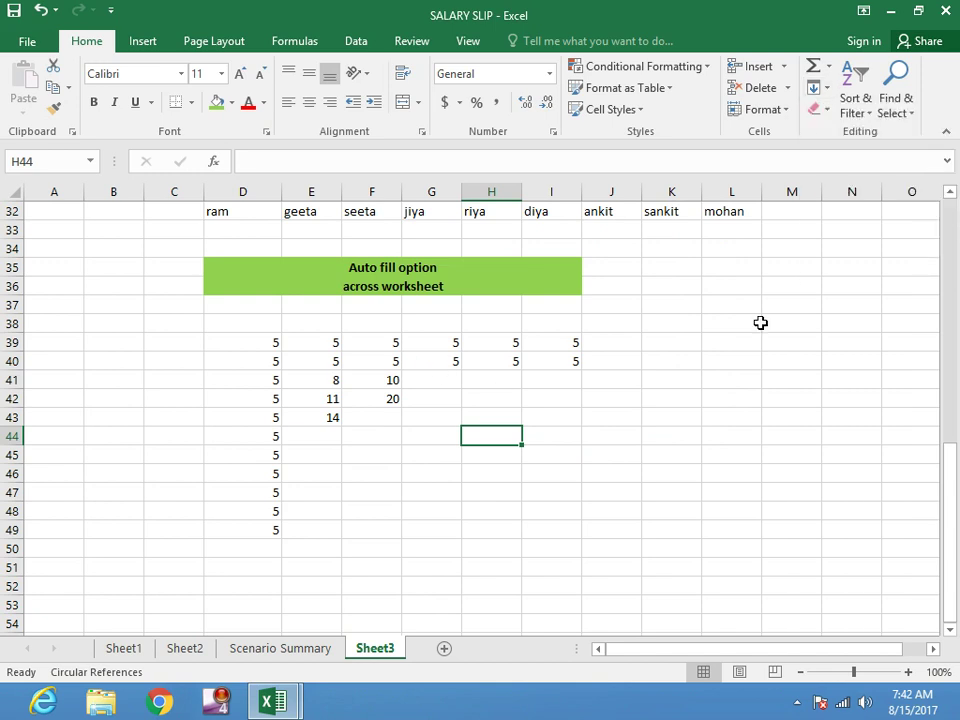
left_click(824, 89)
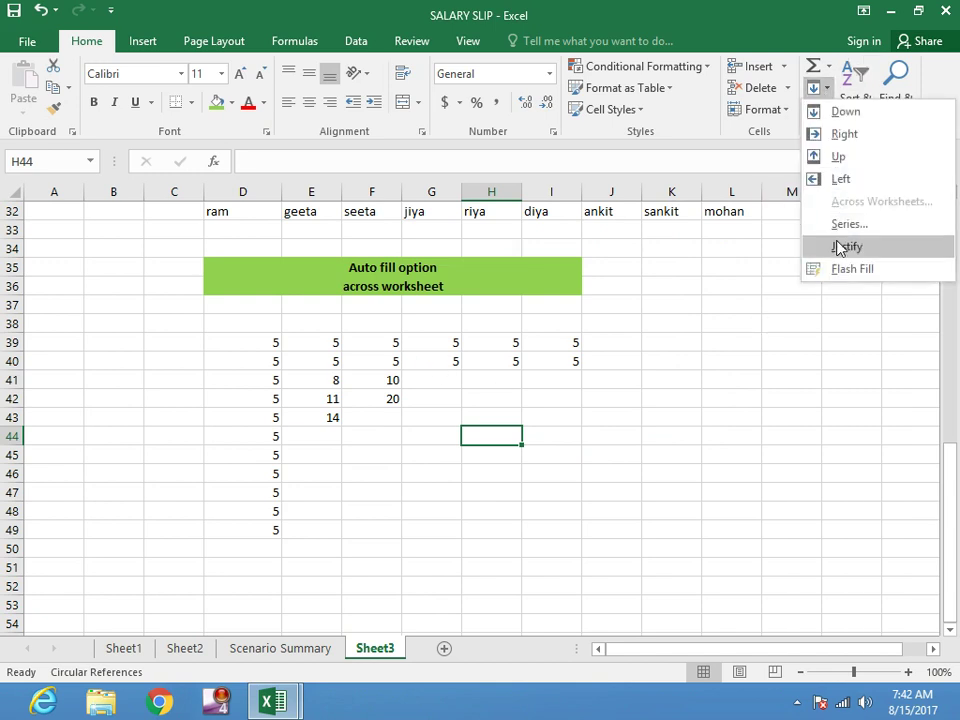
left_click(840, 226)
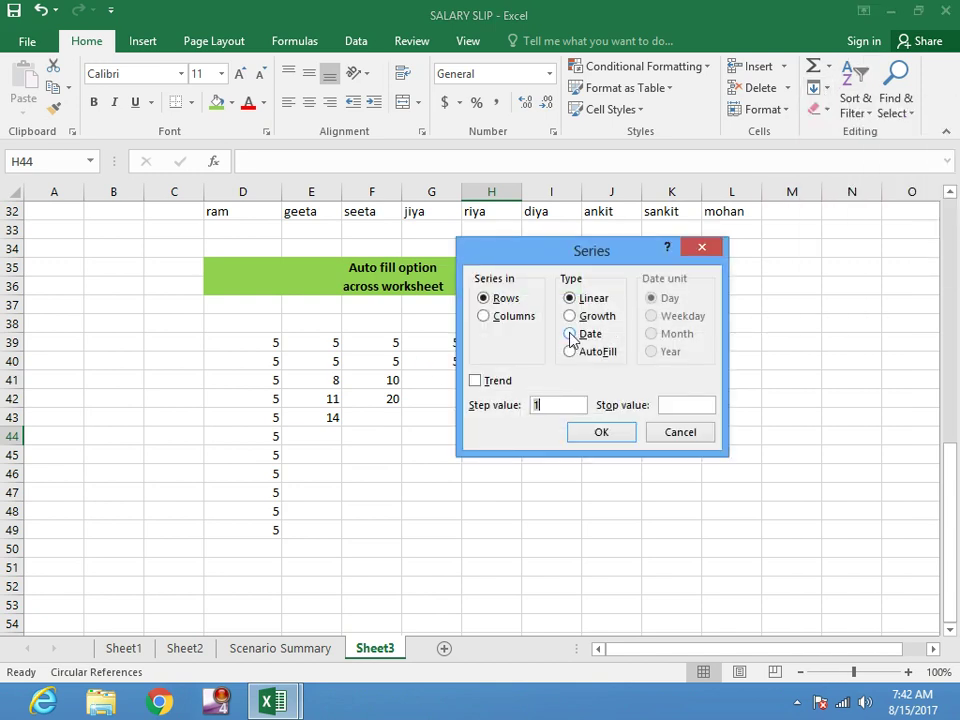
left_click(568, 336)
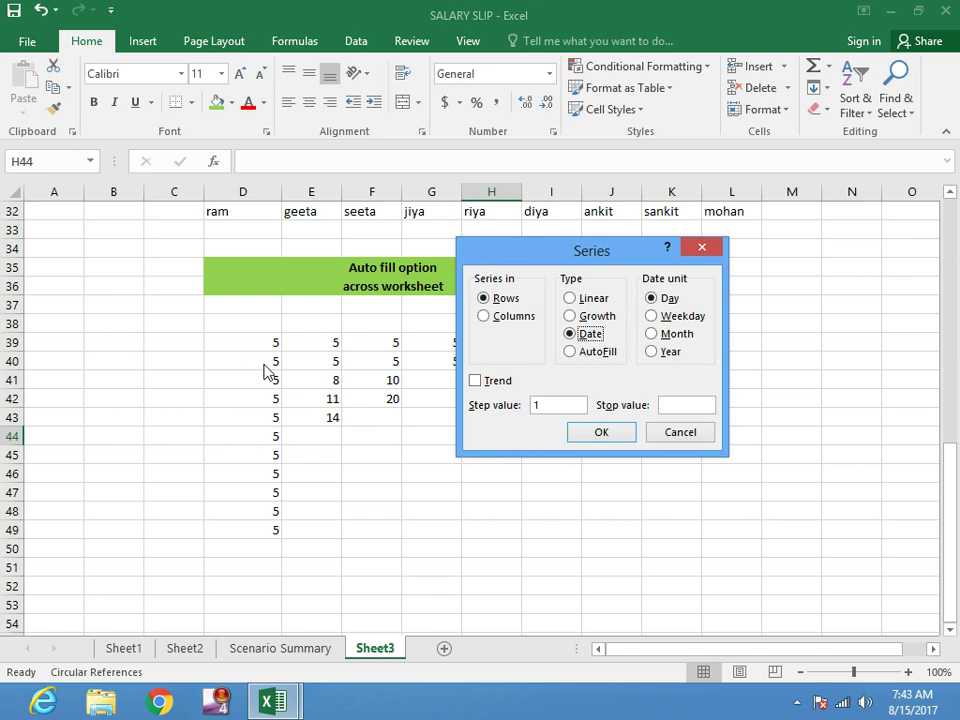
left_click(614, 438)
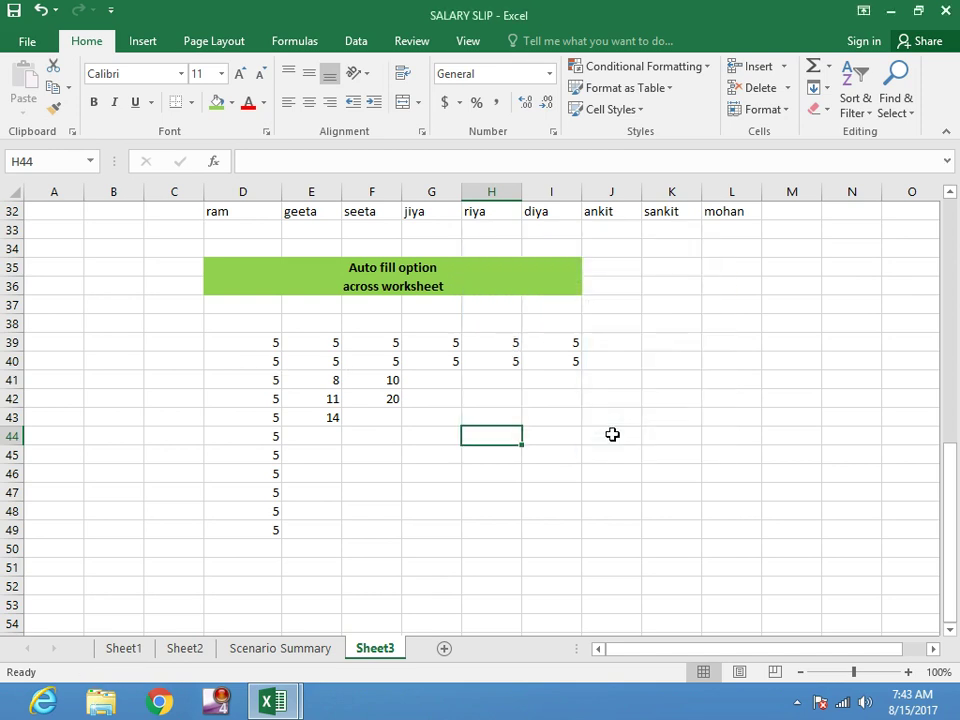
left_click(816, 89)
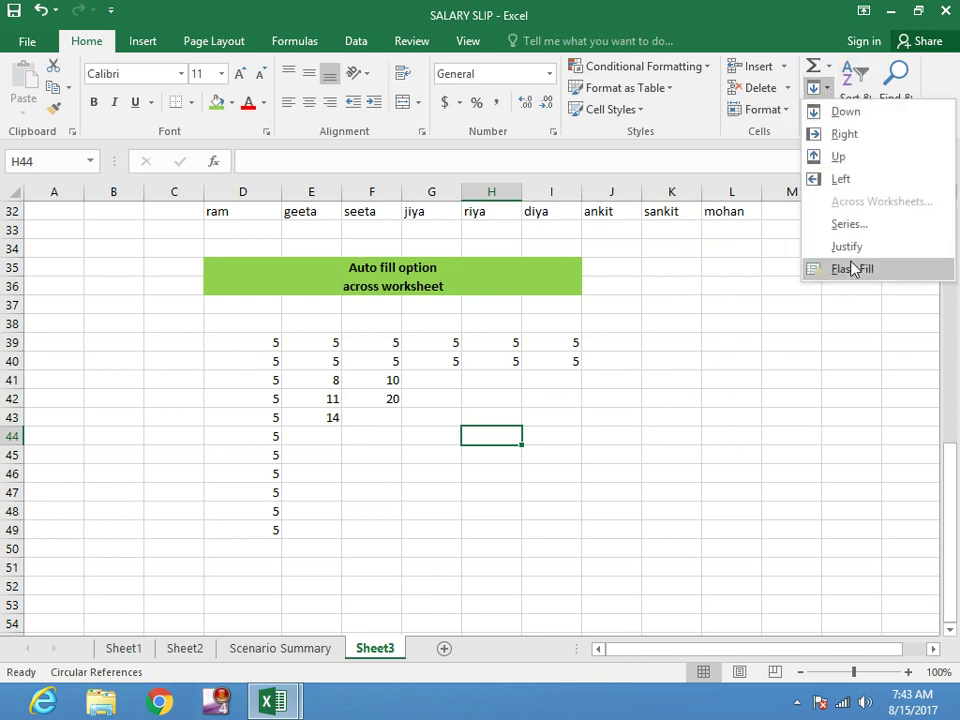
left_click(598, 464)
Step: Insert blank worksheets Sheet5 and Sheet6, then go back to Sheet3
scroll(653, 495, "up", 1)
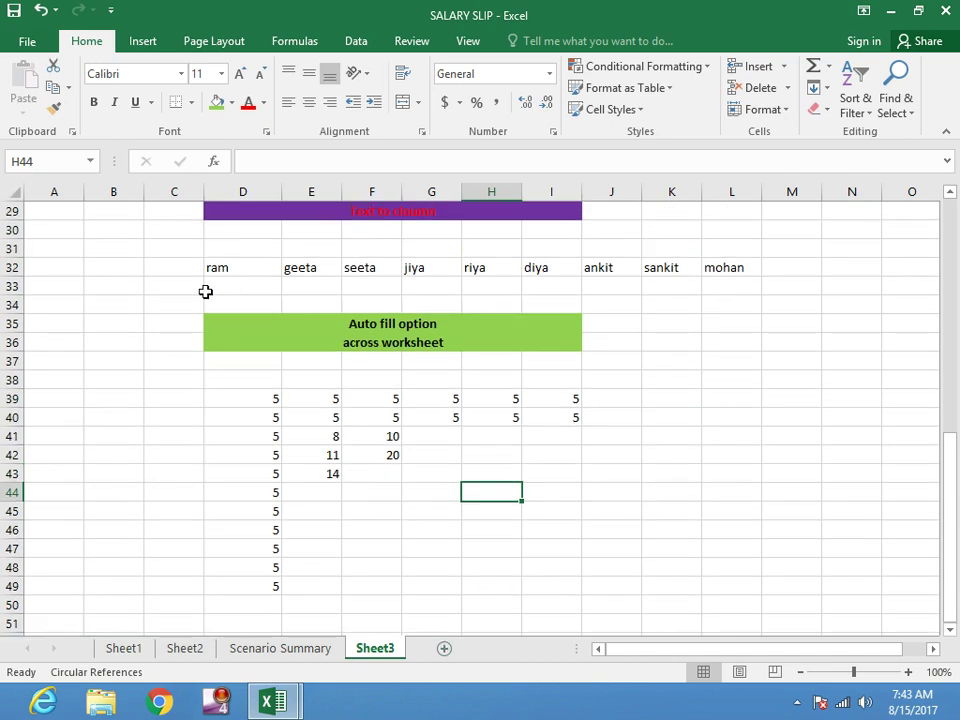
scroll(626, 481, "up", 3)
scroll(626, 481, "up", 3)
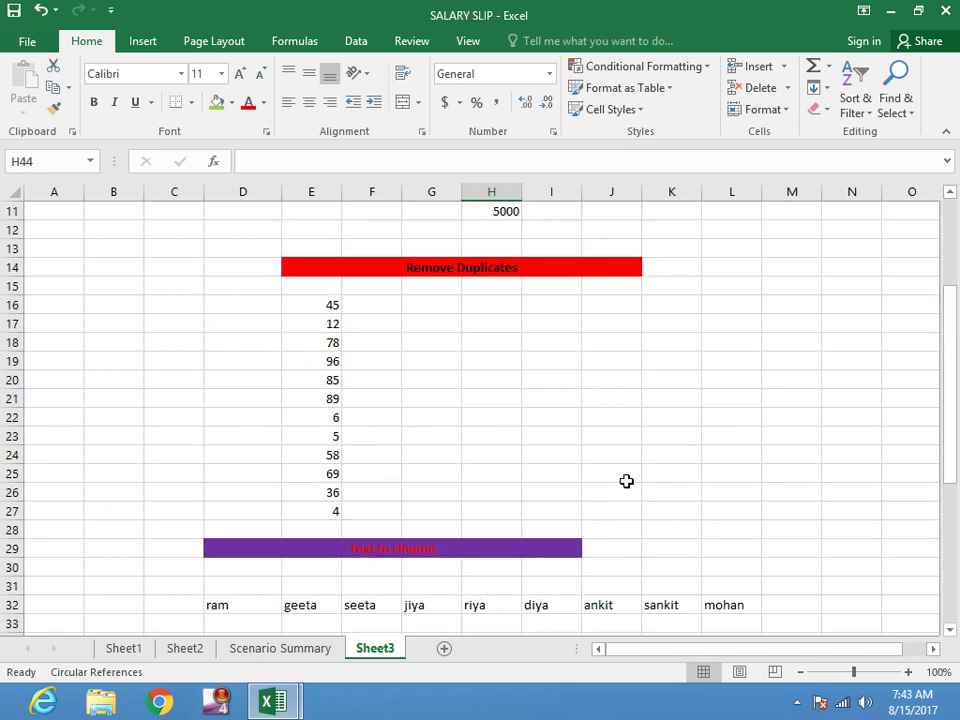
scroll(626, 481, "up", 2)
scroll(626, 481, "up", 2)
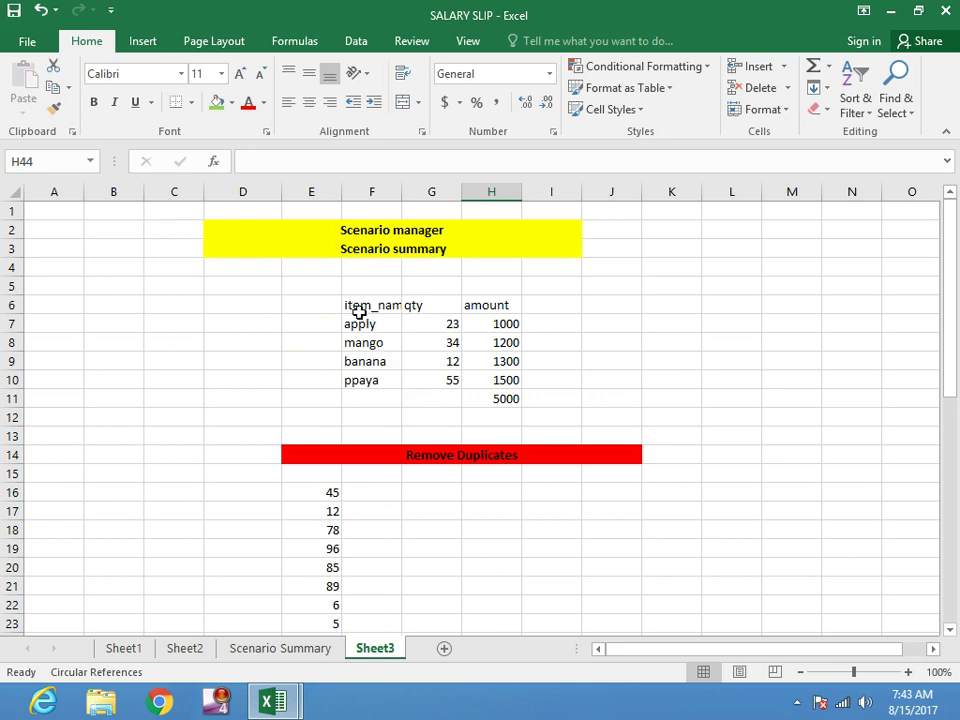
left_click(445, 649)
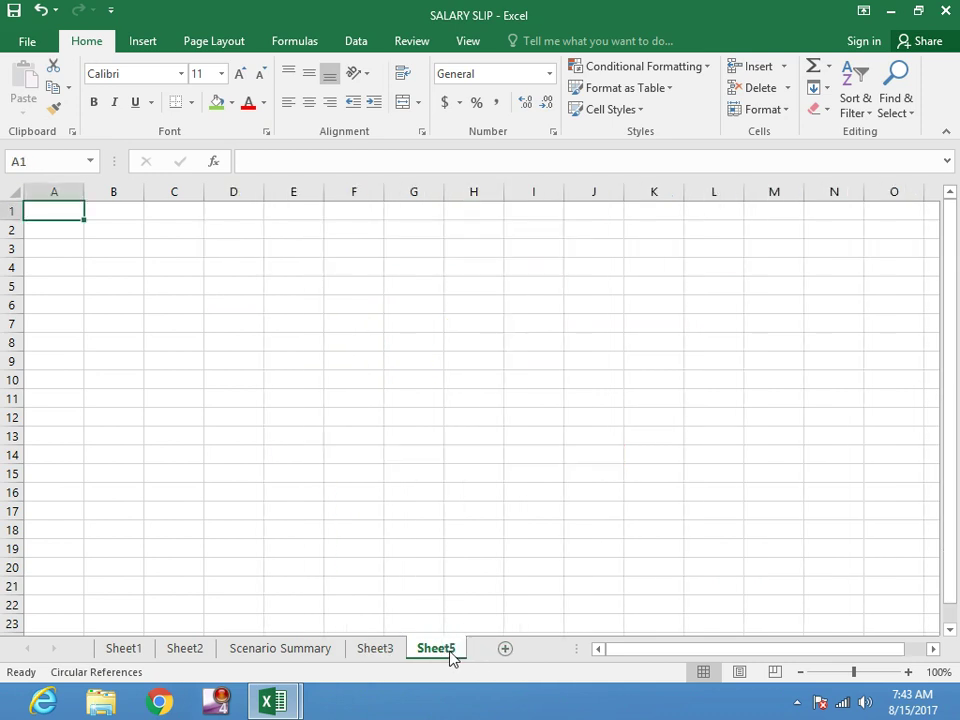
left_click(505, 649)
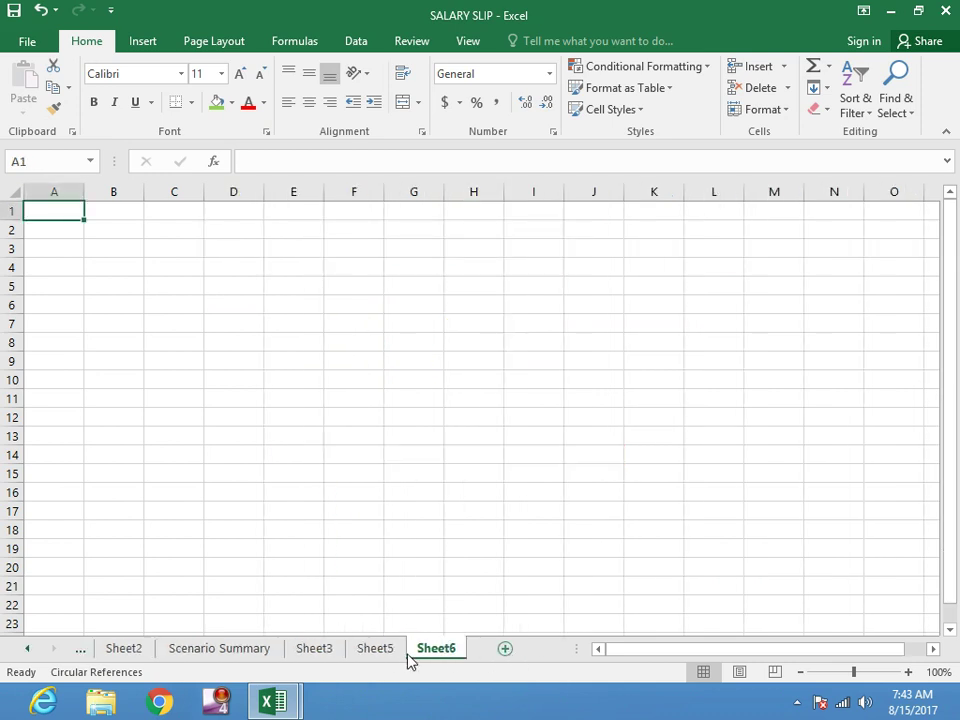
left_click(313, 650)
Step: Select the item table F6:H11 and group Sheet5 and Sheet6 with Sheet3
left_click_drag(358, 311, 494, 399)
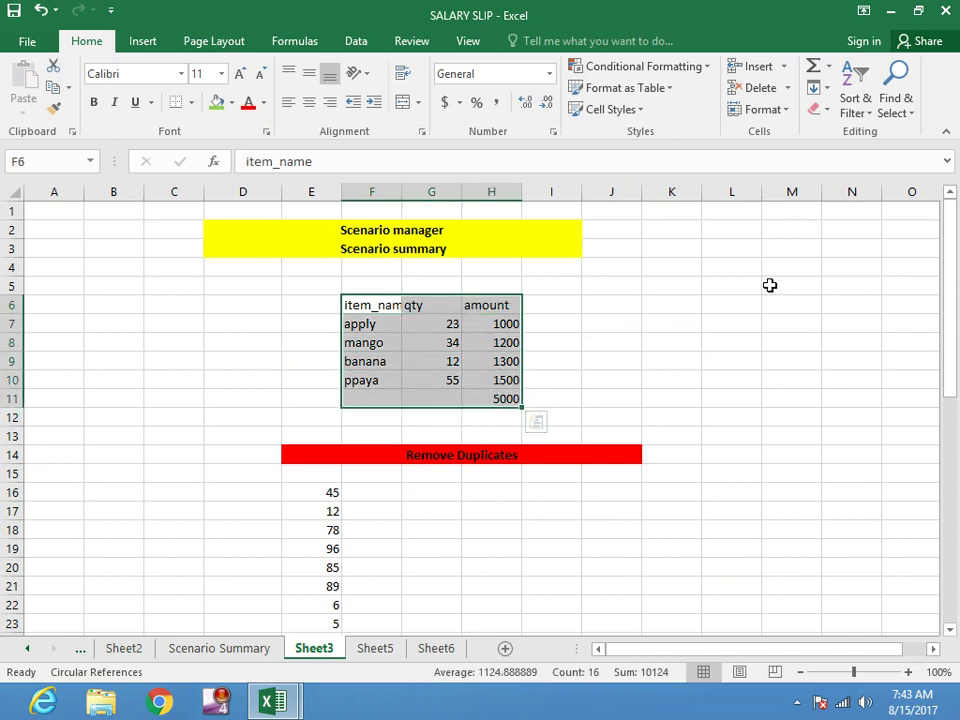
left_click(826, 90)
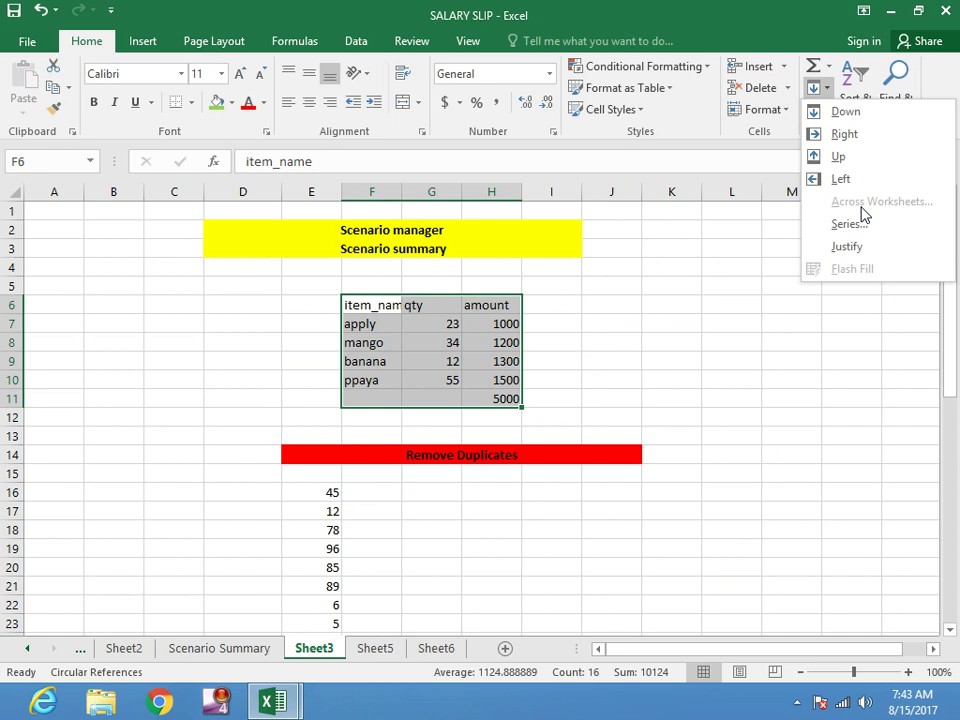
left_click(695, 361)
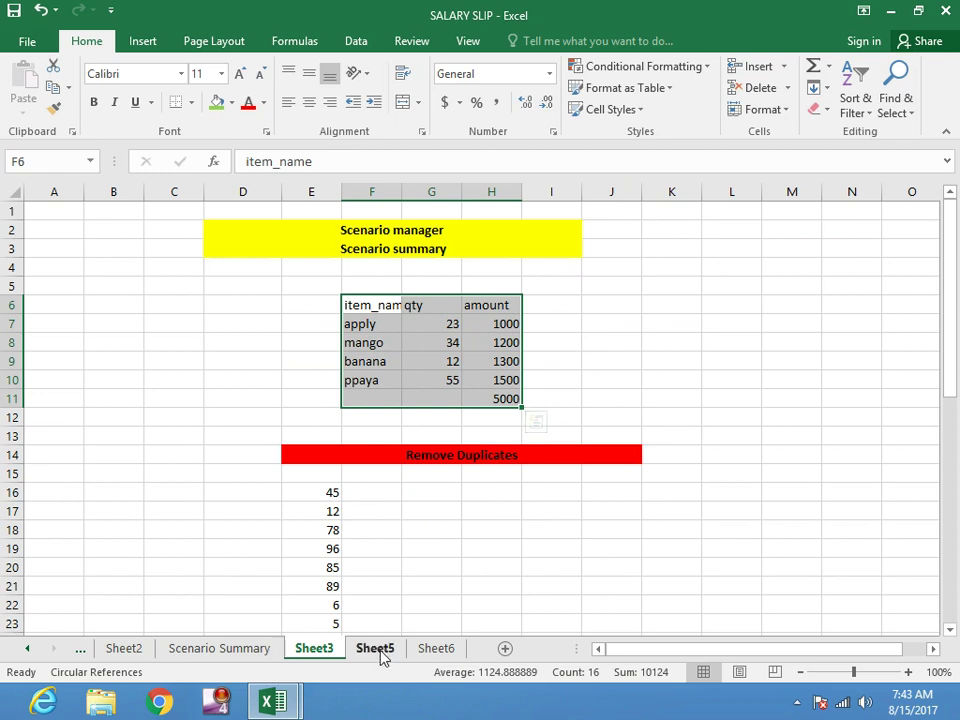
left_click(378, 650, "ctrl")
left_click(434, 650, "ctrl")
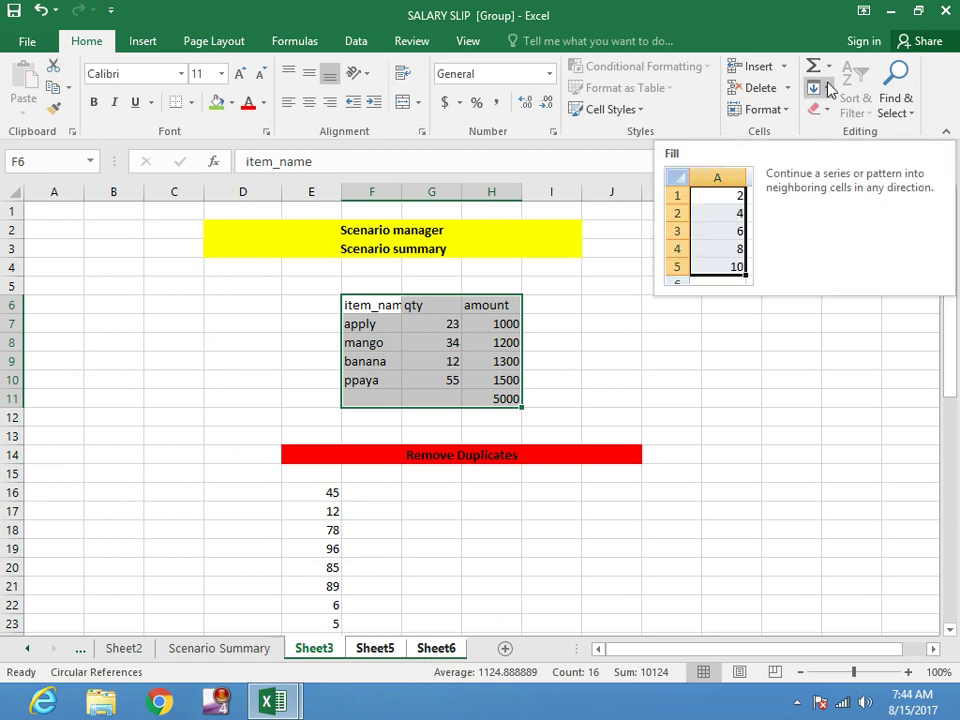
Step: Fill the table Across Worksheets with All, then view the copy on Sheet5
left_click(820, 88)
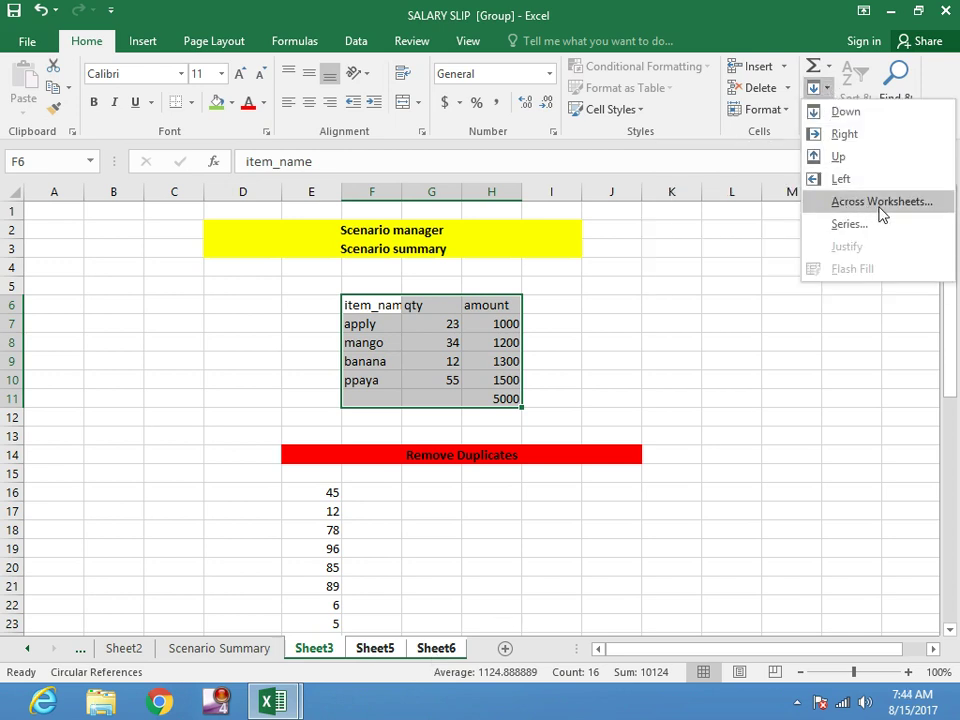
left_click(881, 203)
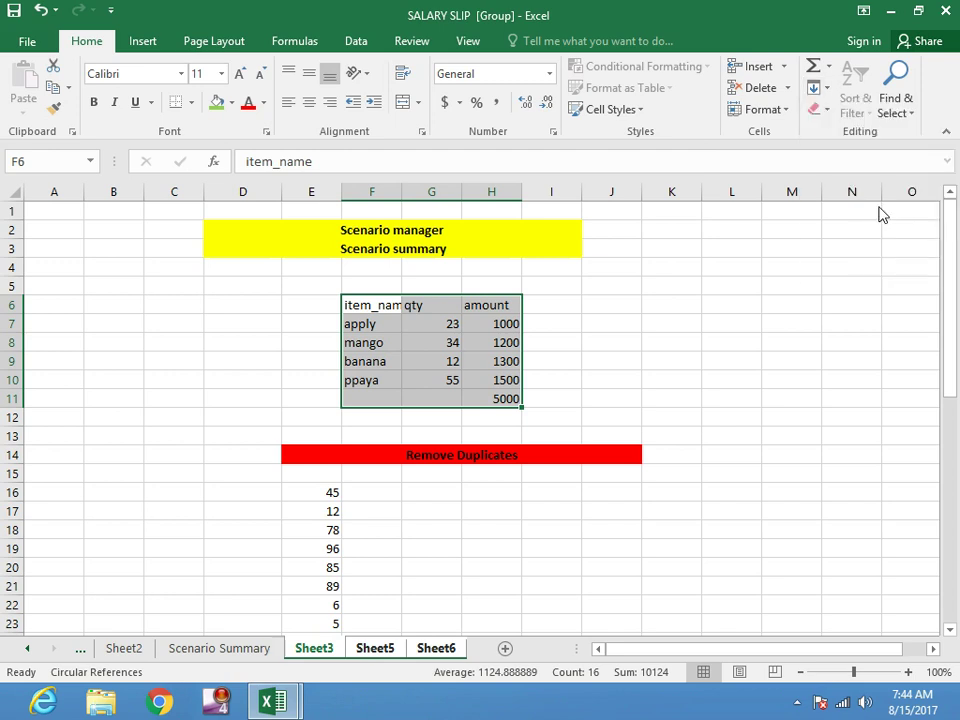
left_click_drag(638, 289, 716, 290)
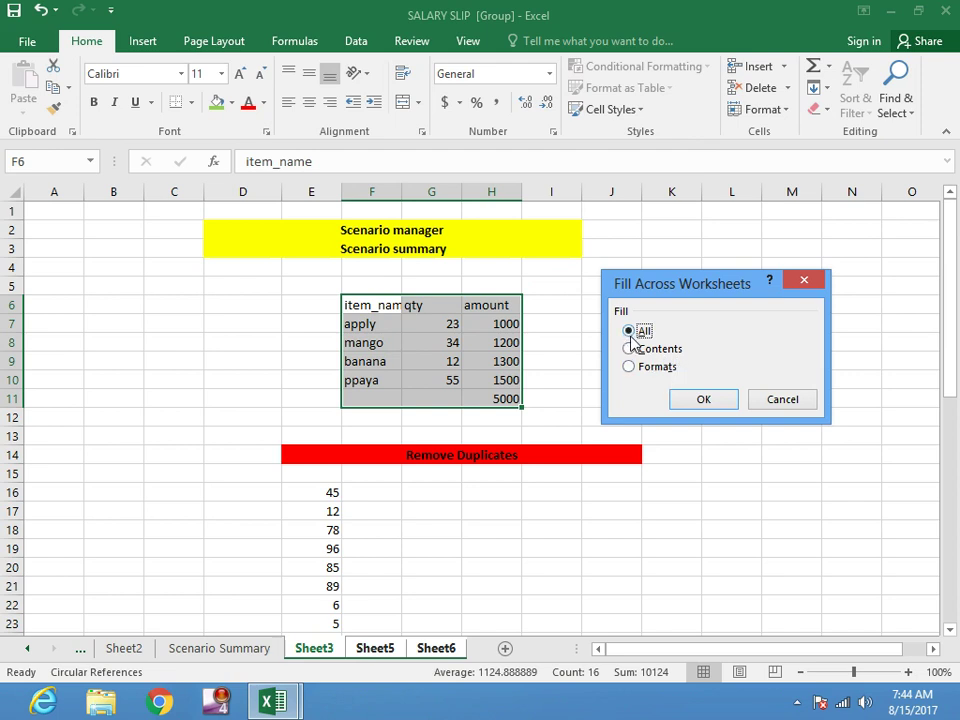
left_click(716, 402)
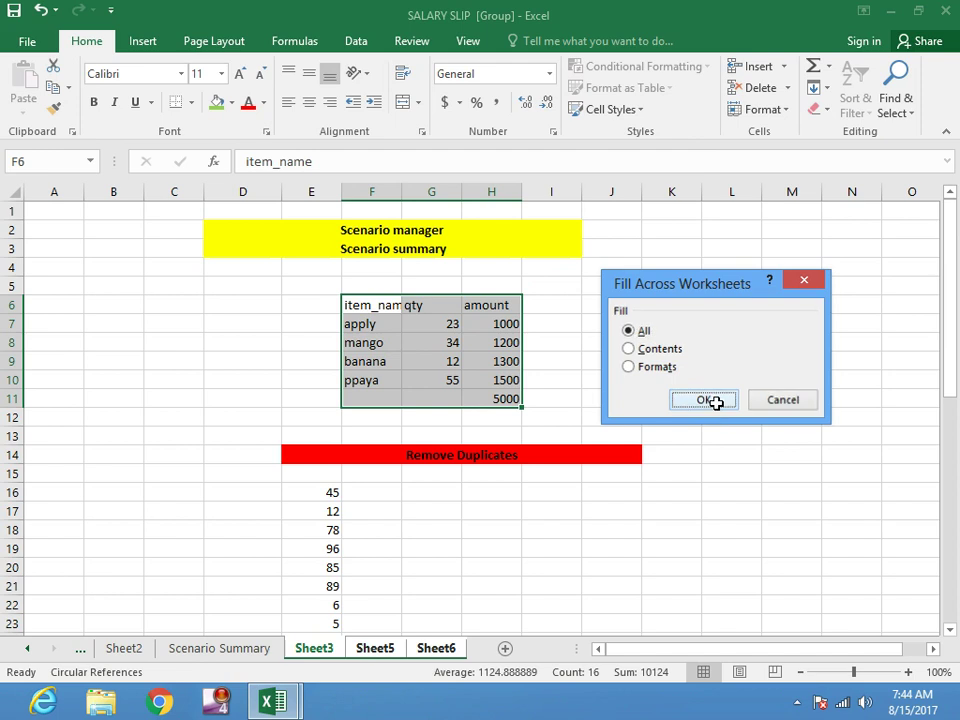
left_click(368, 652)
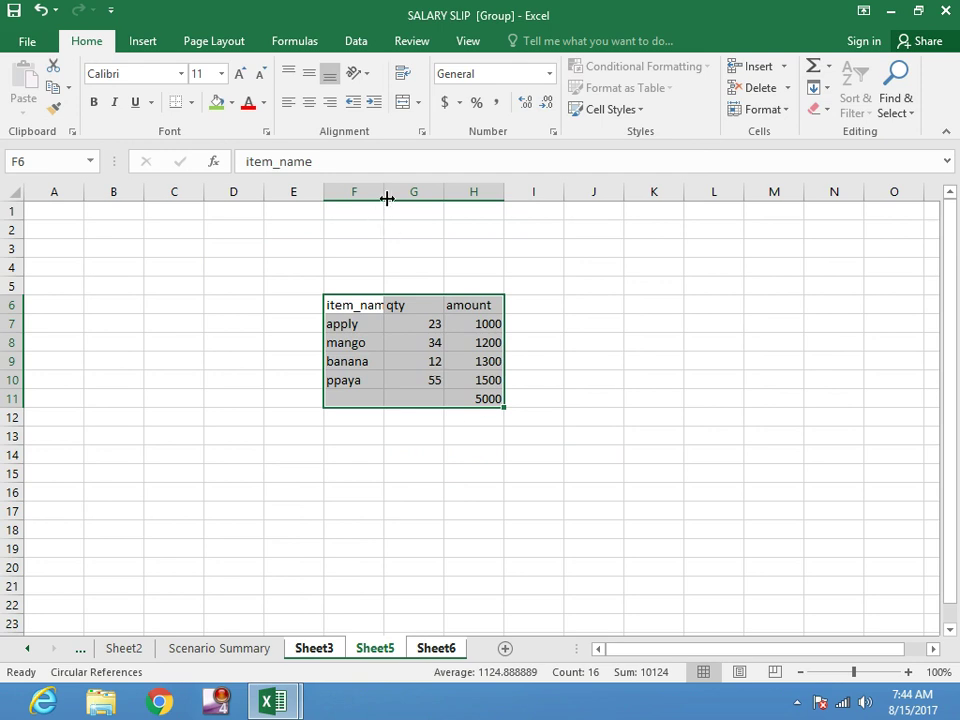
Step: Widen column F to fit item_name and compare the table on Sheet6, Sheet3 and Sheet5
left_click_drag(387, 198, 399, 240)
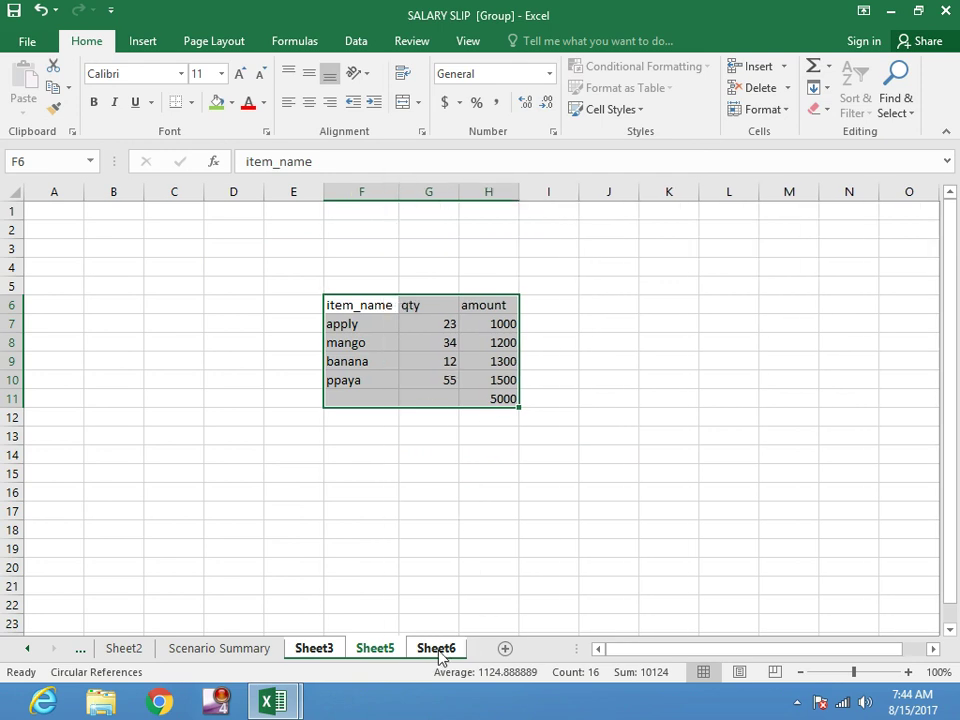
left_click(437, 650)
left_click(450, 563)
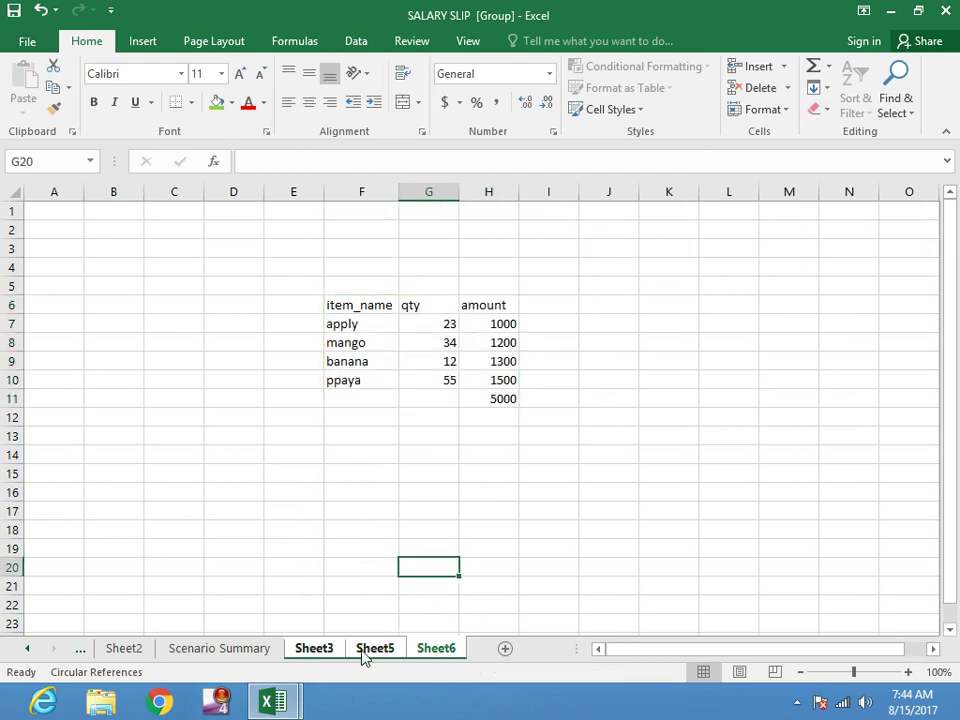
left_click(315, 648)
left_click(375, 650)
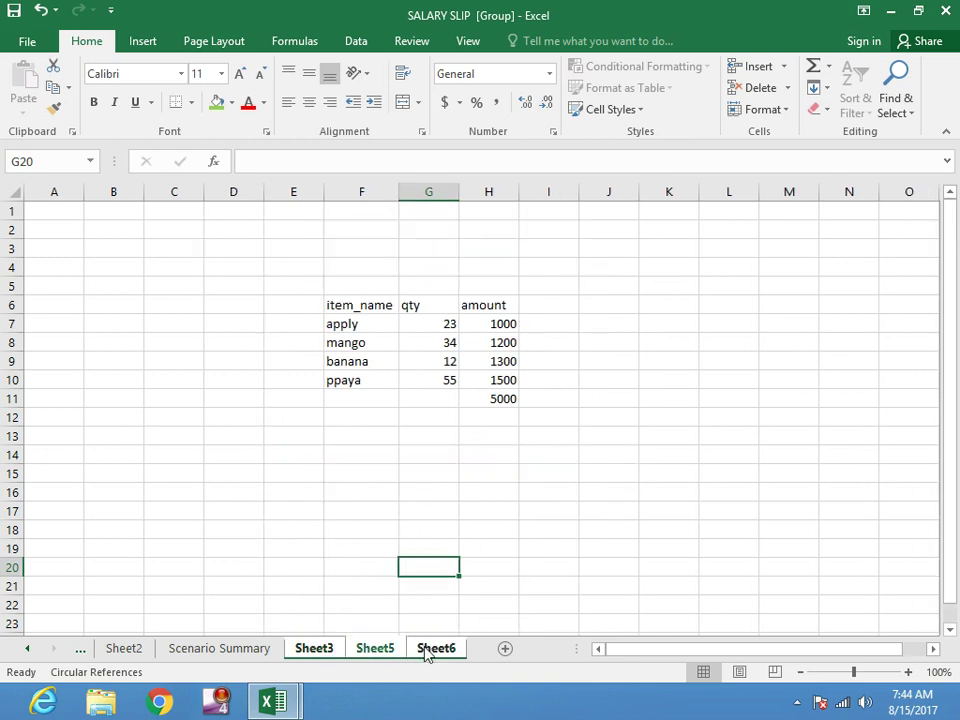
left_click(425, 650)
Step: Check each grouped sheet again, then ungroup via Sheet2 and return to Sheet3
left_click(330, 650)
left_click(375, 650)
left_click(437, 650)
left_click(549, 472)
left_click(124, 648)
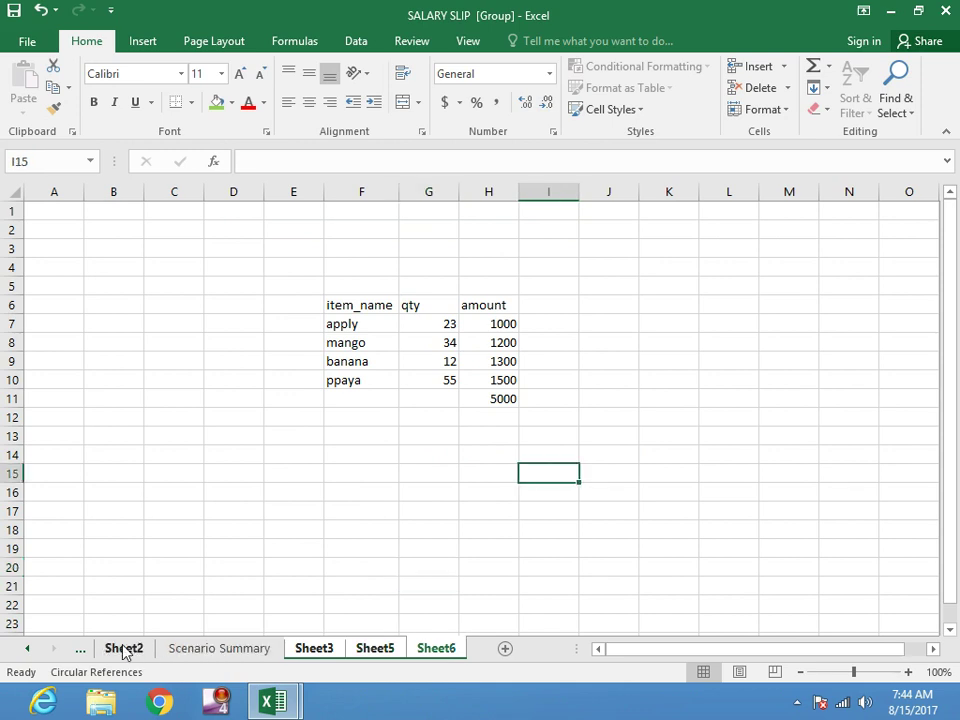
left_click(370, 650)
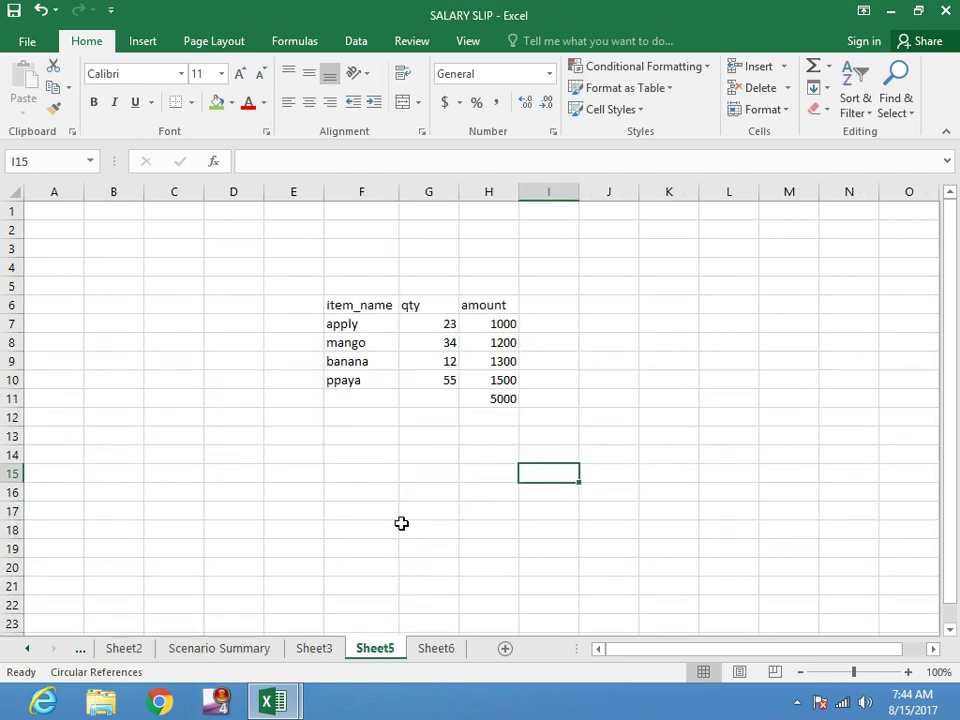
left_click(316, 649)
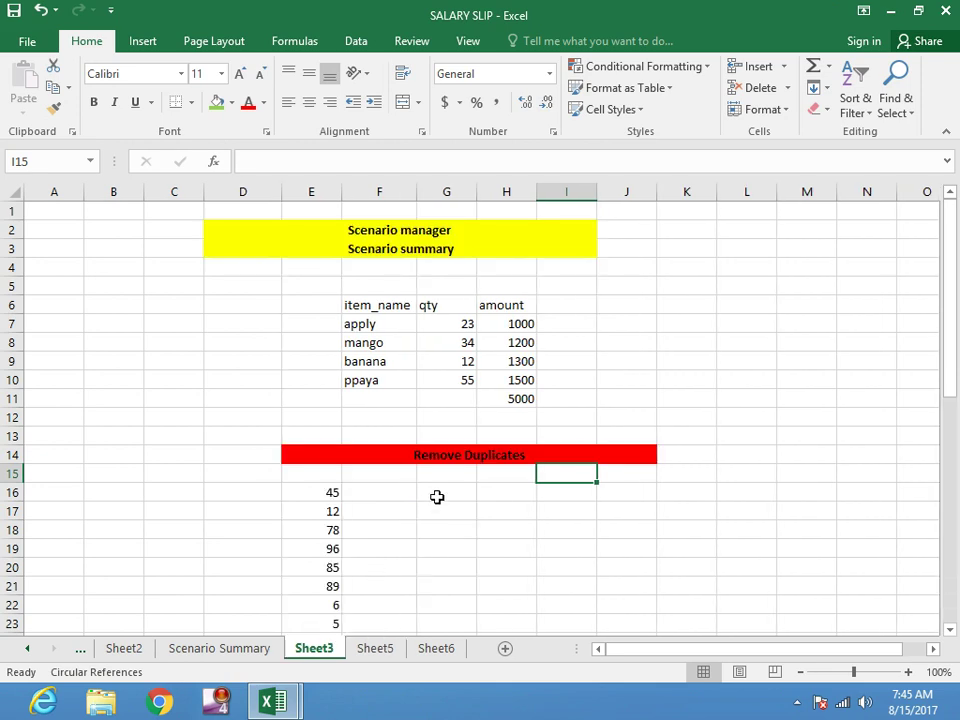
Step: Try a green fill on the item table F6:H11, then undo it
mouse_move(952, 268)
left_mouse_down()
mouse_move(952, 435)
mouse_move(952, 293)
left_mouse_up()
mouse_move(364, 310)
left_mouse_down()
mouse_move(513, 322)
mouse_move(525, 396)
left_mouse_up()
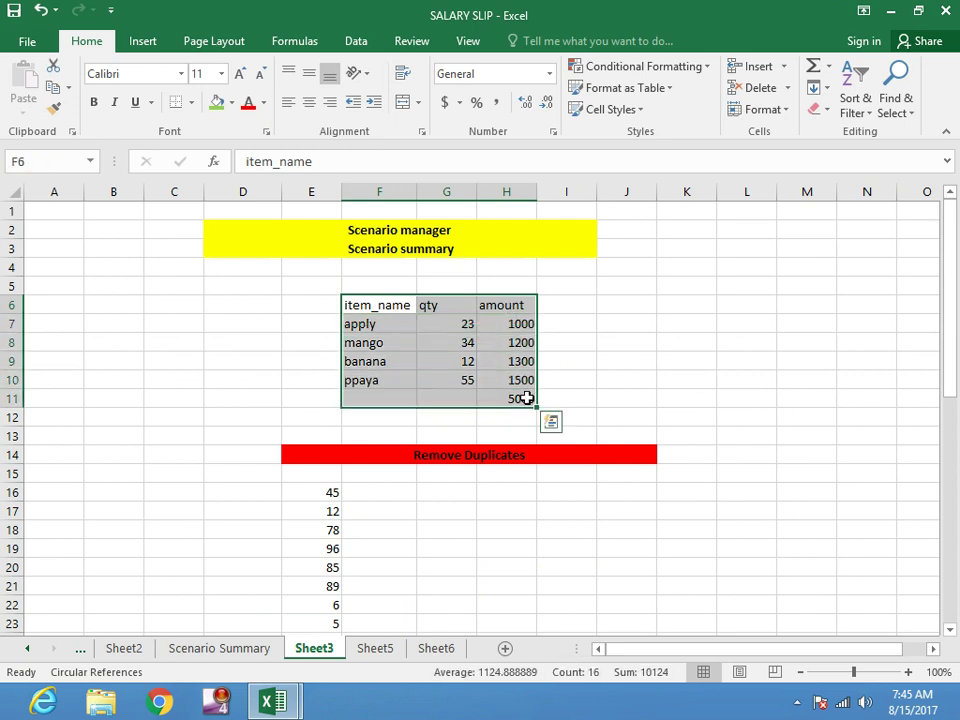
left_click(232, 104)
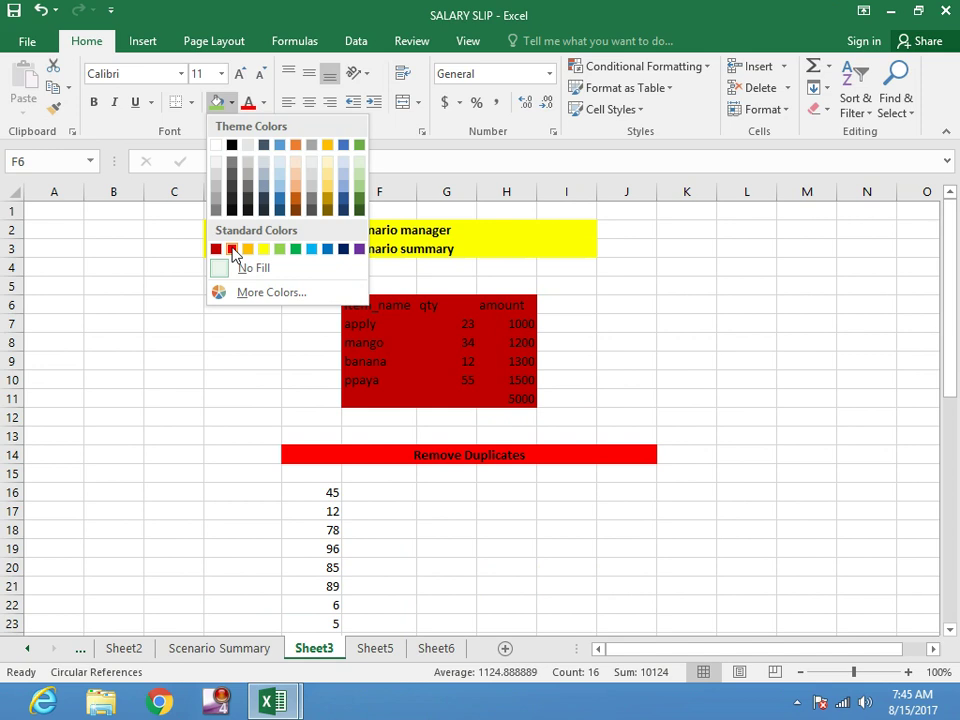
left_click(295, 249)
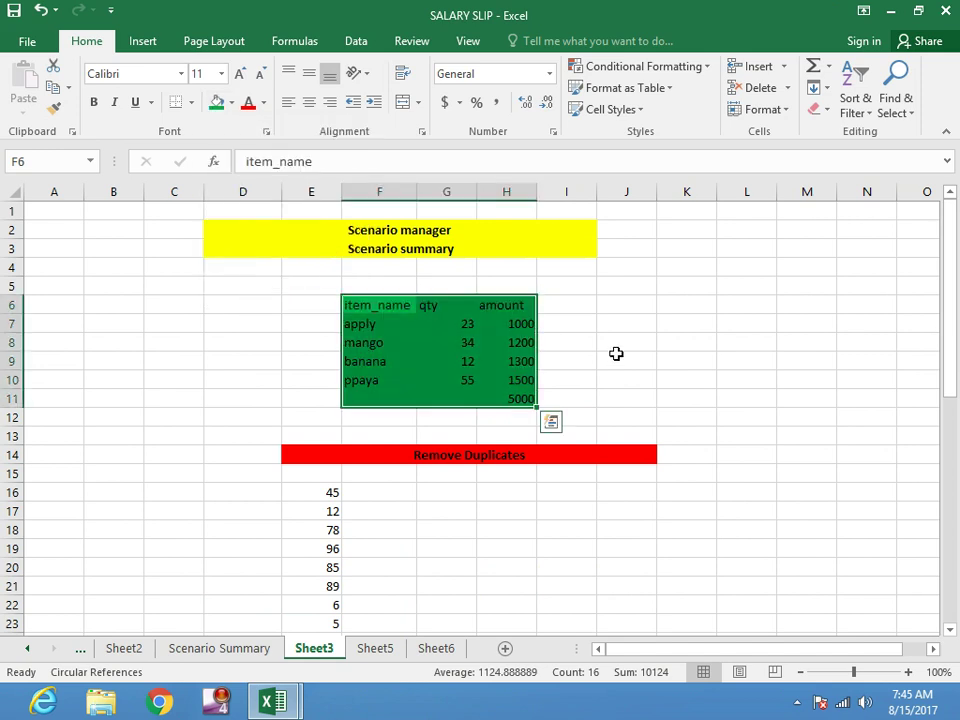
key("ctrl+z")
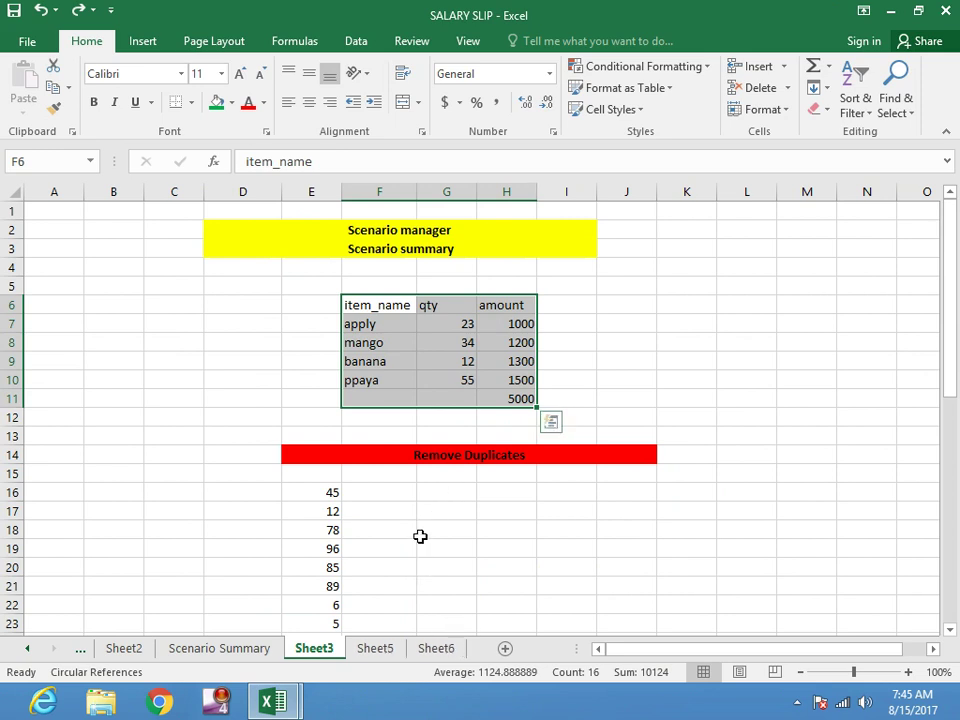
Step: Give F6:H11 a light green fill and red font color
left_click(266, 514)
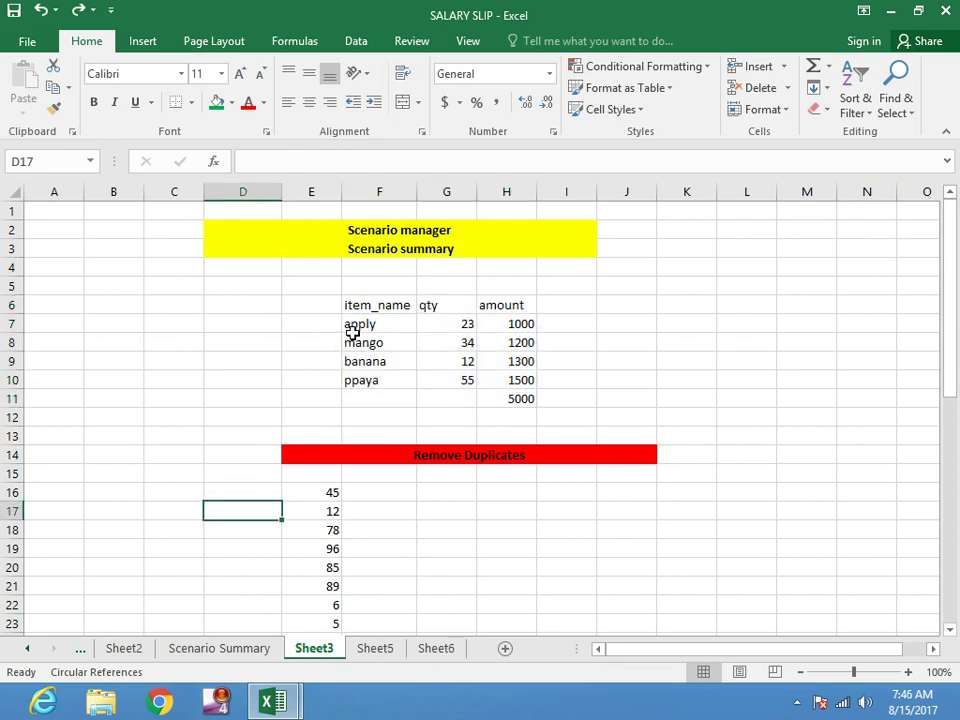
left_click_drag(351, 306, 518, 398)
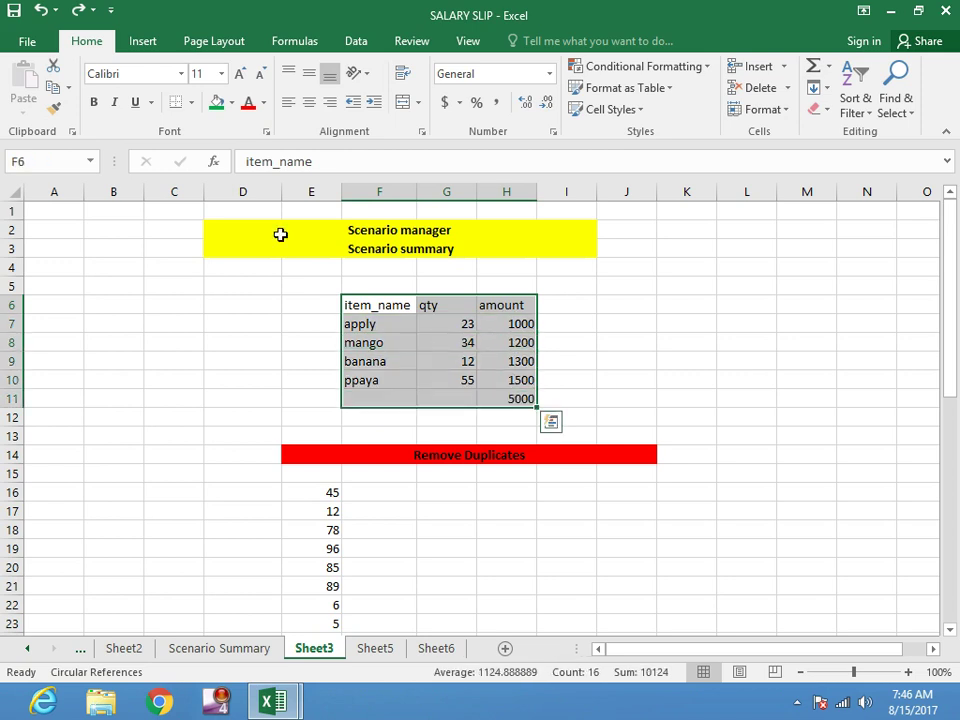
left_click(232, 103)
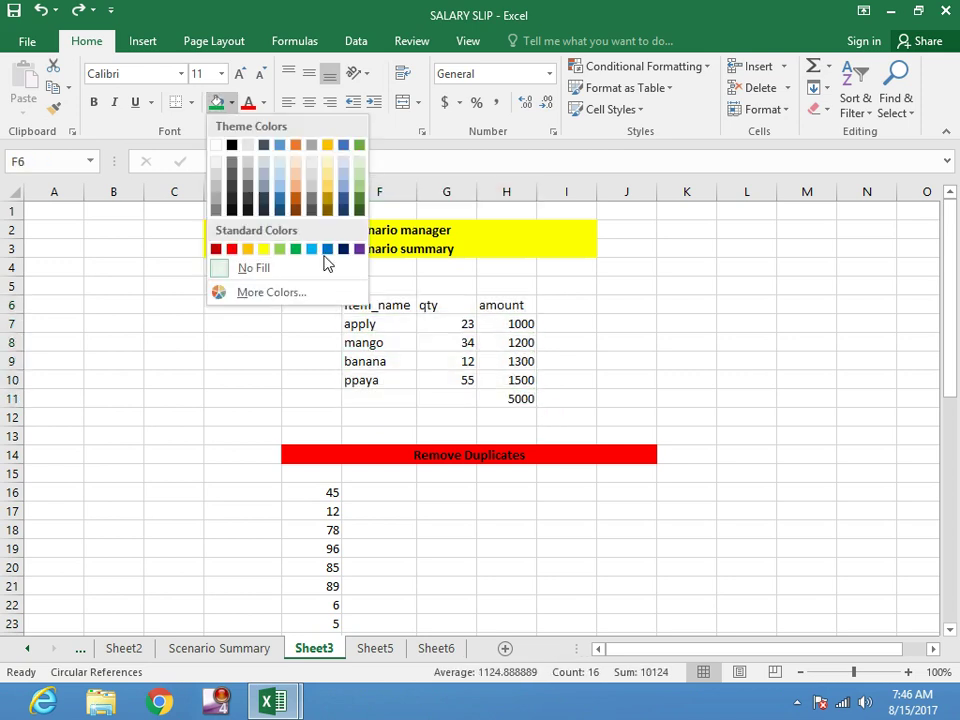
left_click(277, 251)
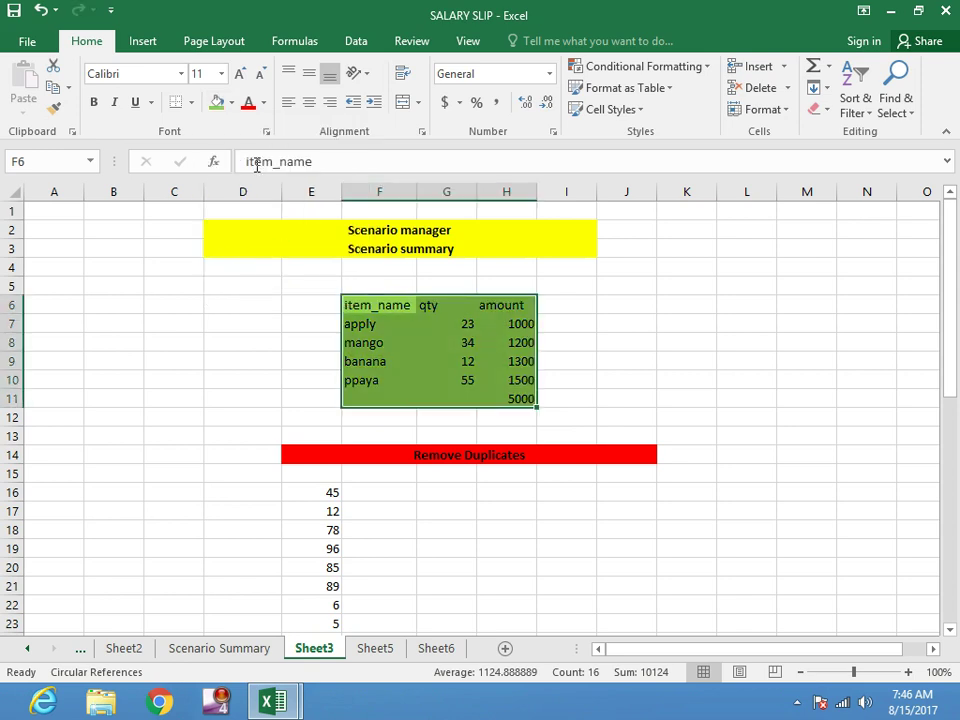
left_click(252, 104)
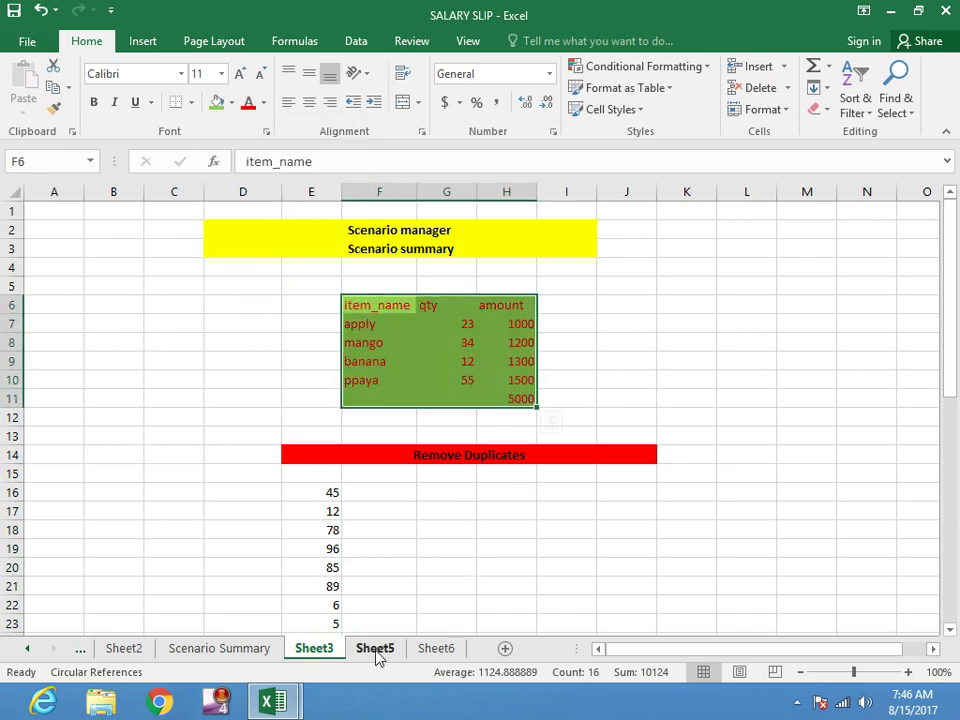
Step: Group Sheet5 and Sheet6 with Sheet3 and fill Across Worksheets using Formats only
left_click(435, 650, "shift")
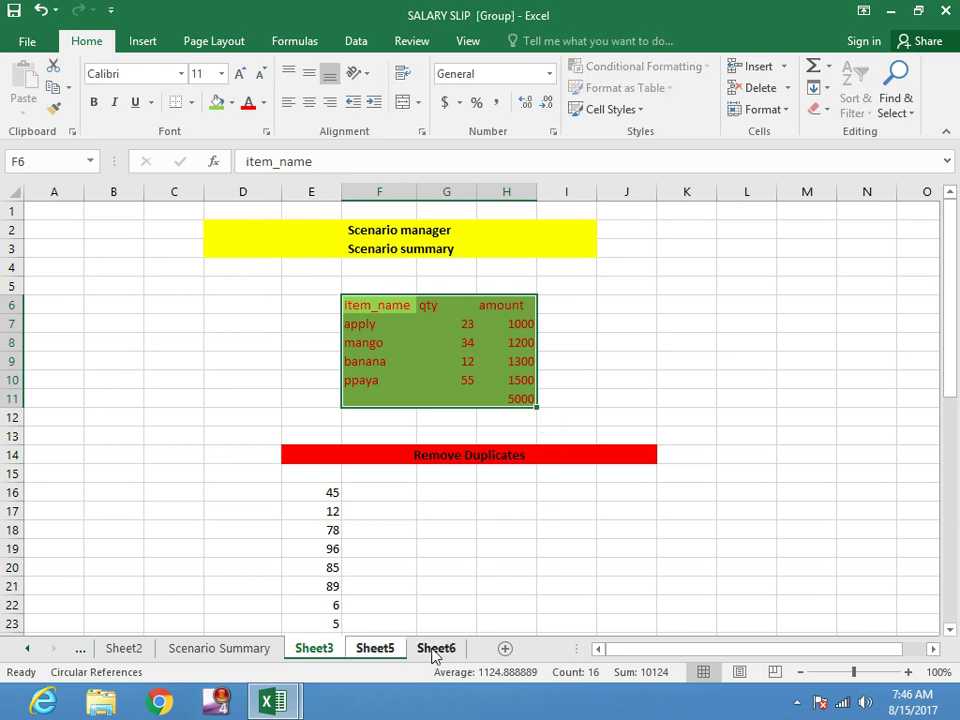
left_click(828, 93)
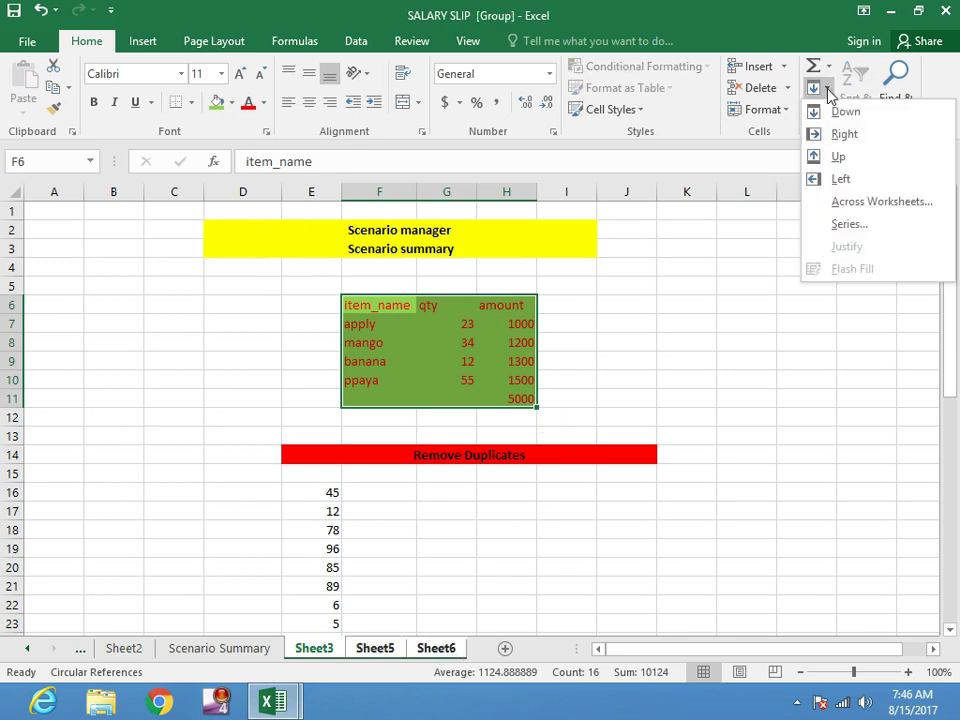
left_click(856, 205)
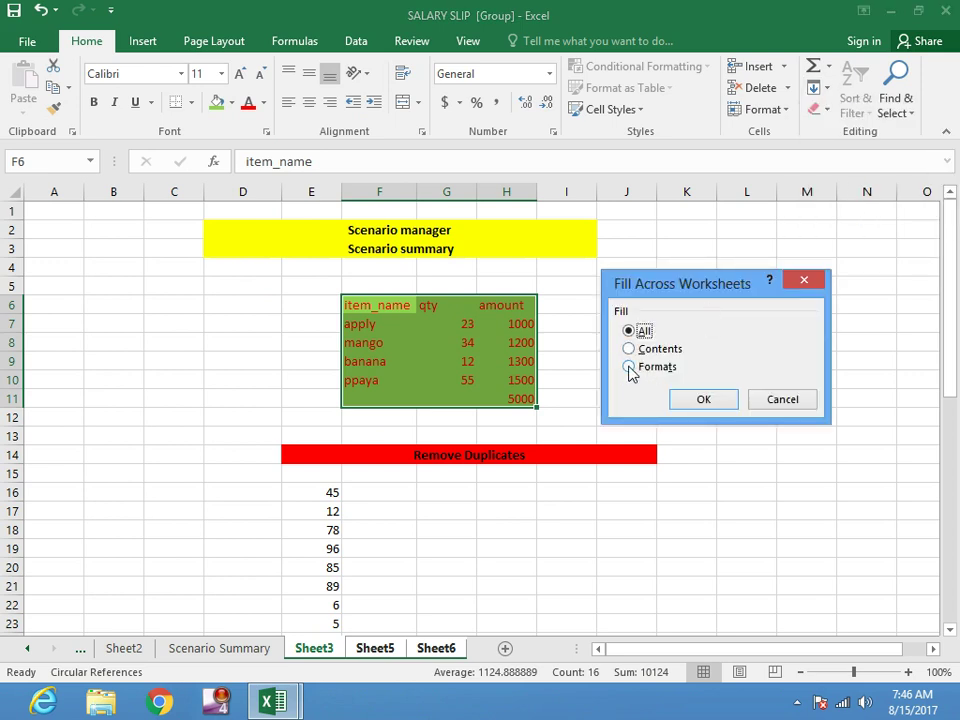
left_click(629, 368)
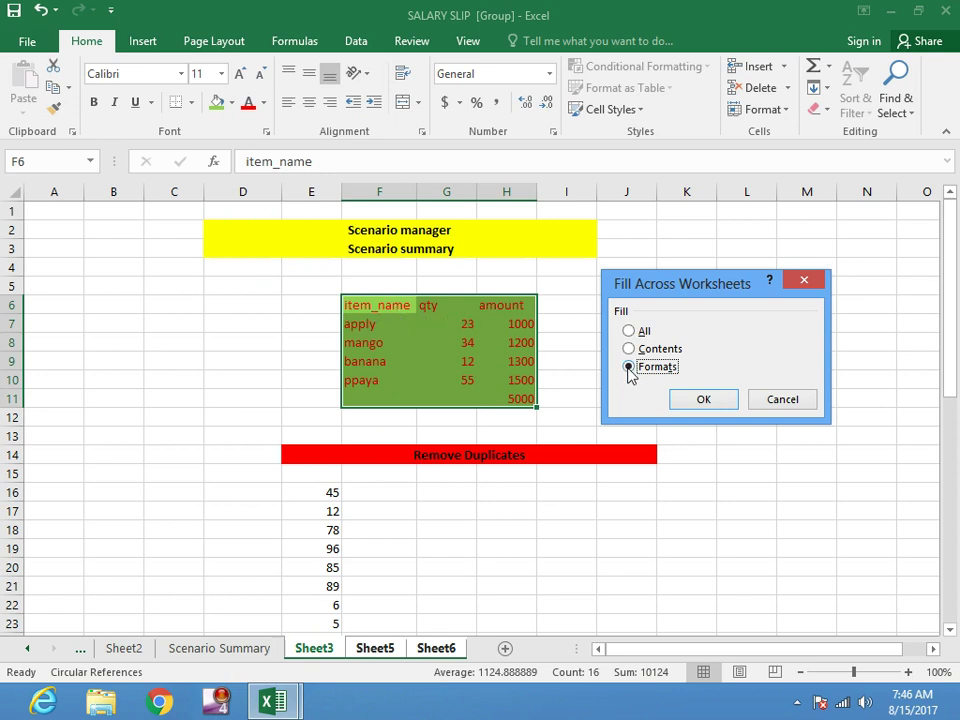
left_click(706, 402)
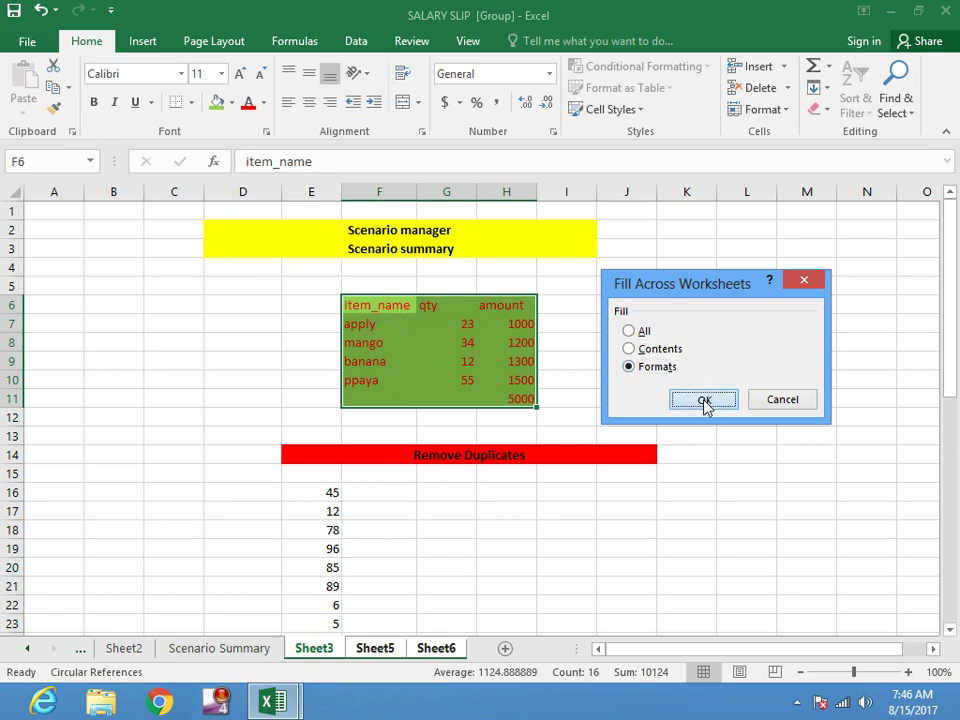
Step: Ungroup the sheets and compare Sheet5's green, red-text table with Sheet3's
left_click(128, 650)
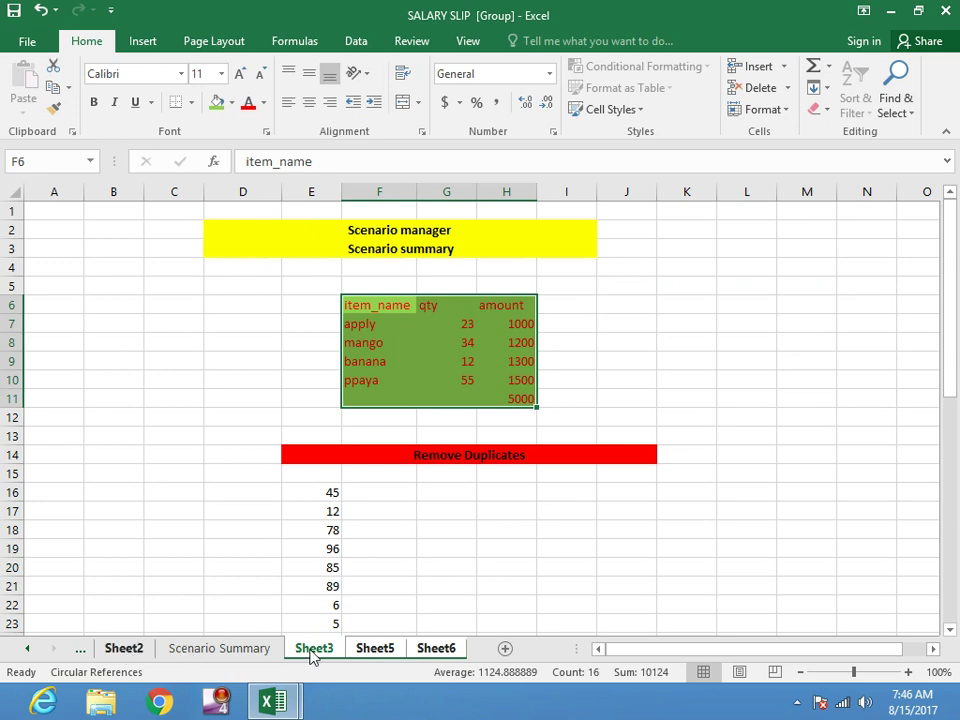
left_click(376, 649)
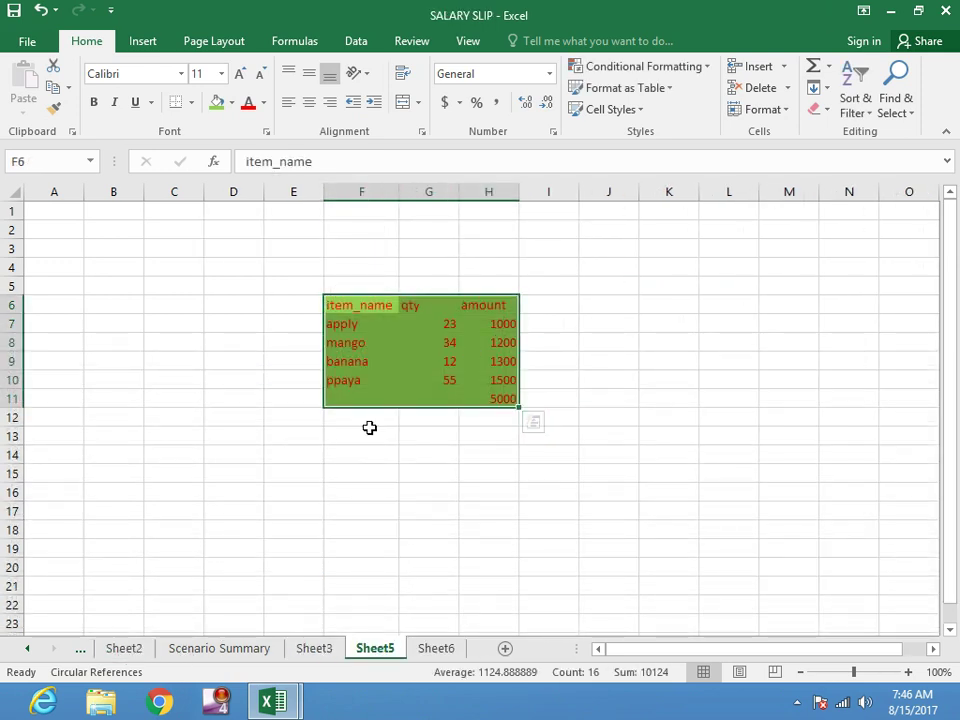
left_click(388, 453)
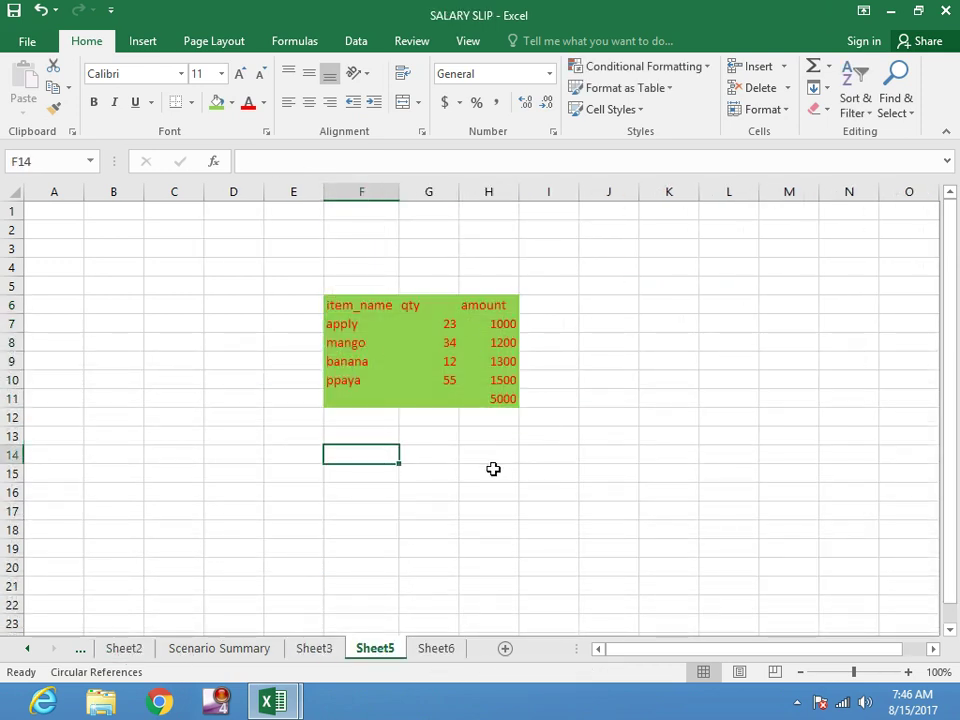
left_click(316, 649)
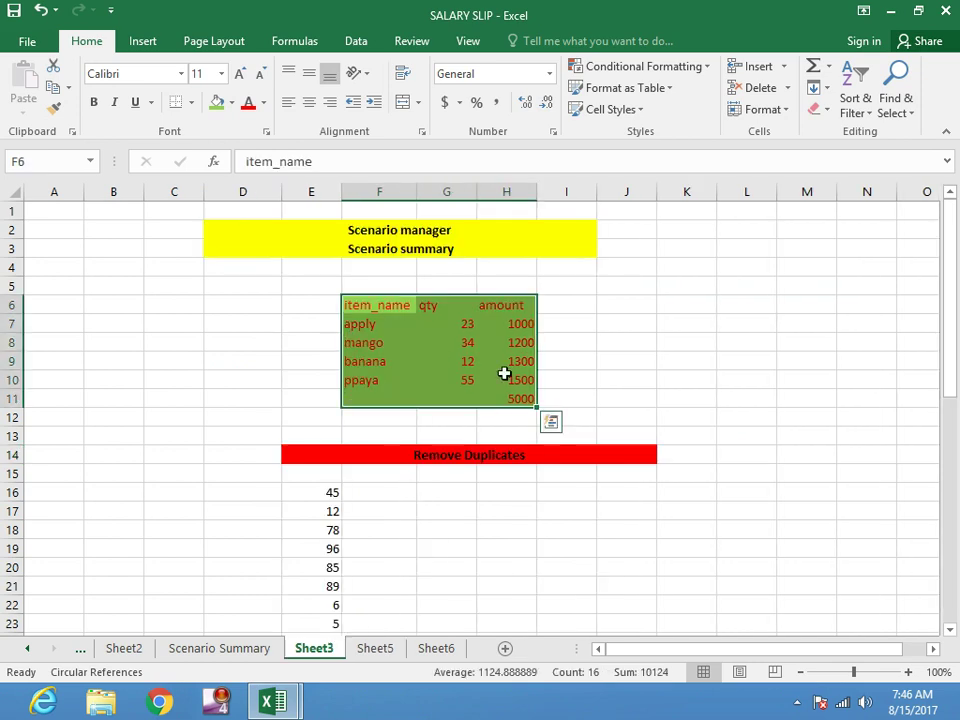
left_click(375, 649)
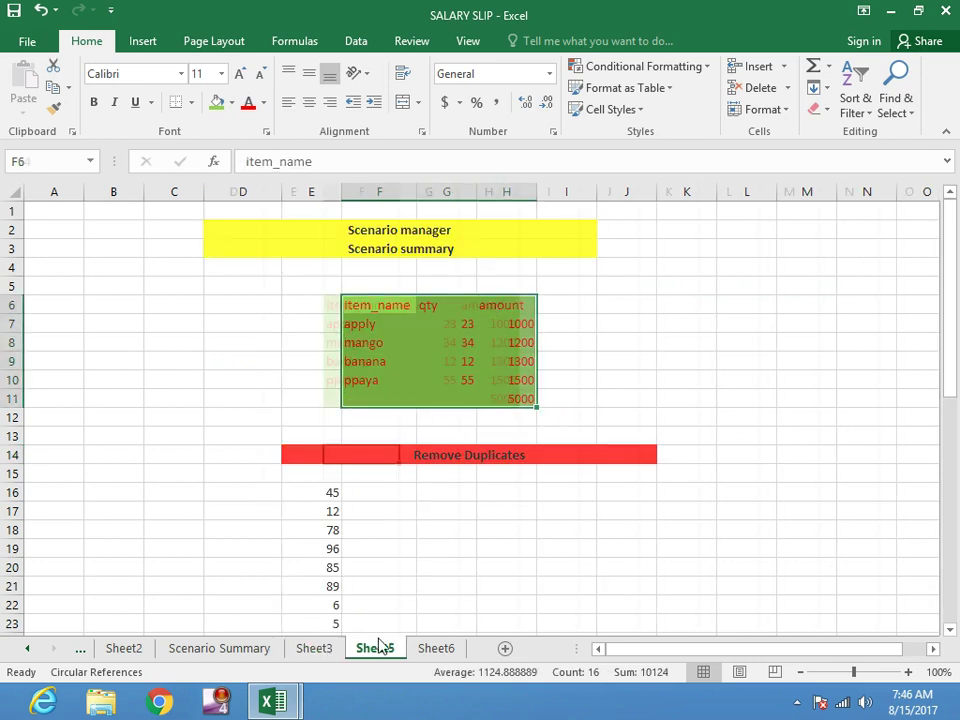
Step: Return to Sheet3 and review its green-filled, red-text item table F6:H11
left_click(316, 649)
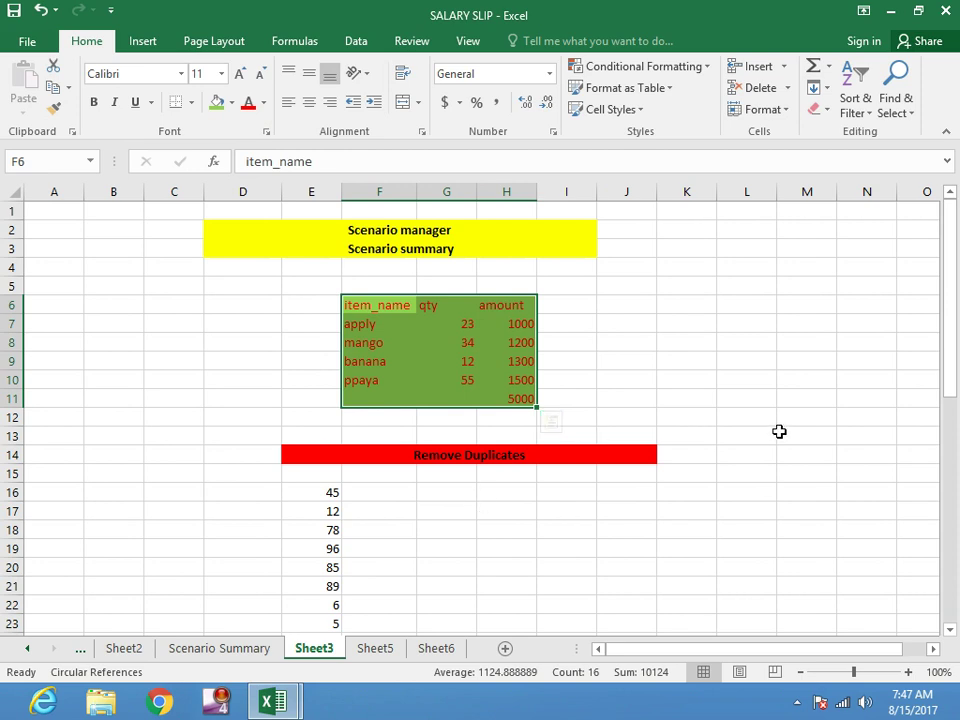
scroll(701, 407, "down", 3)
scroll(701, 407, "up", 3)
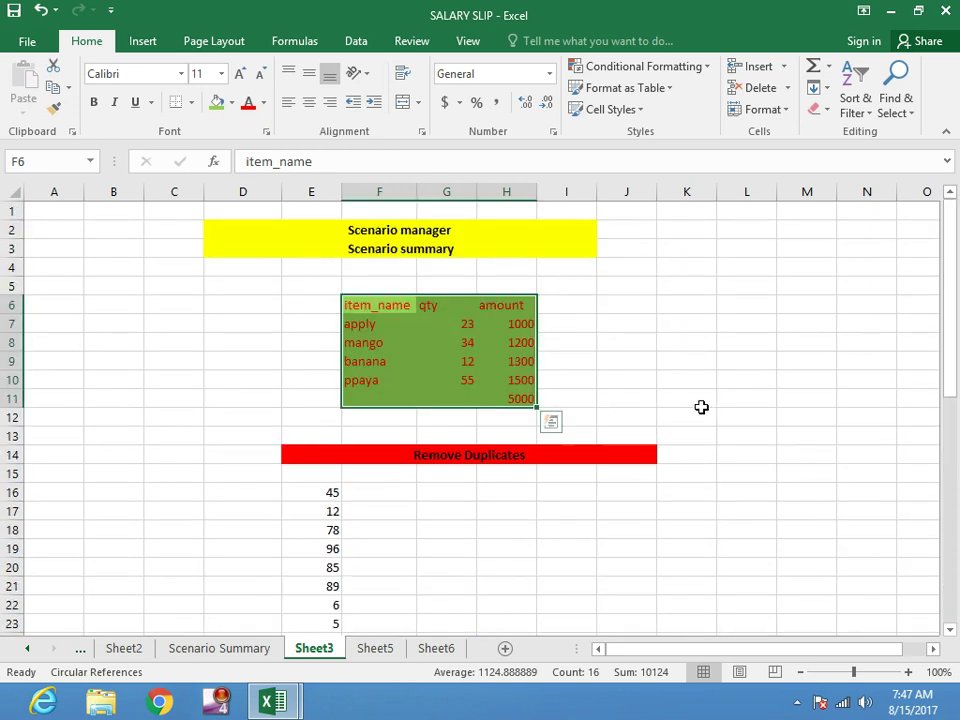